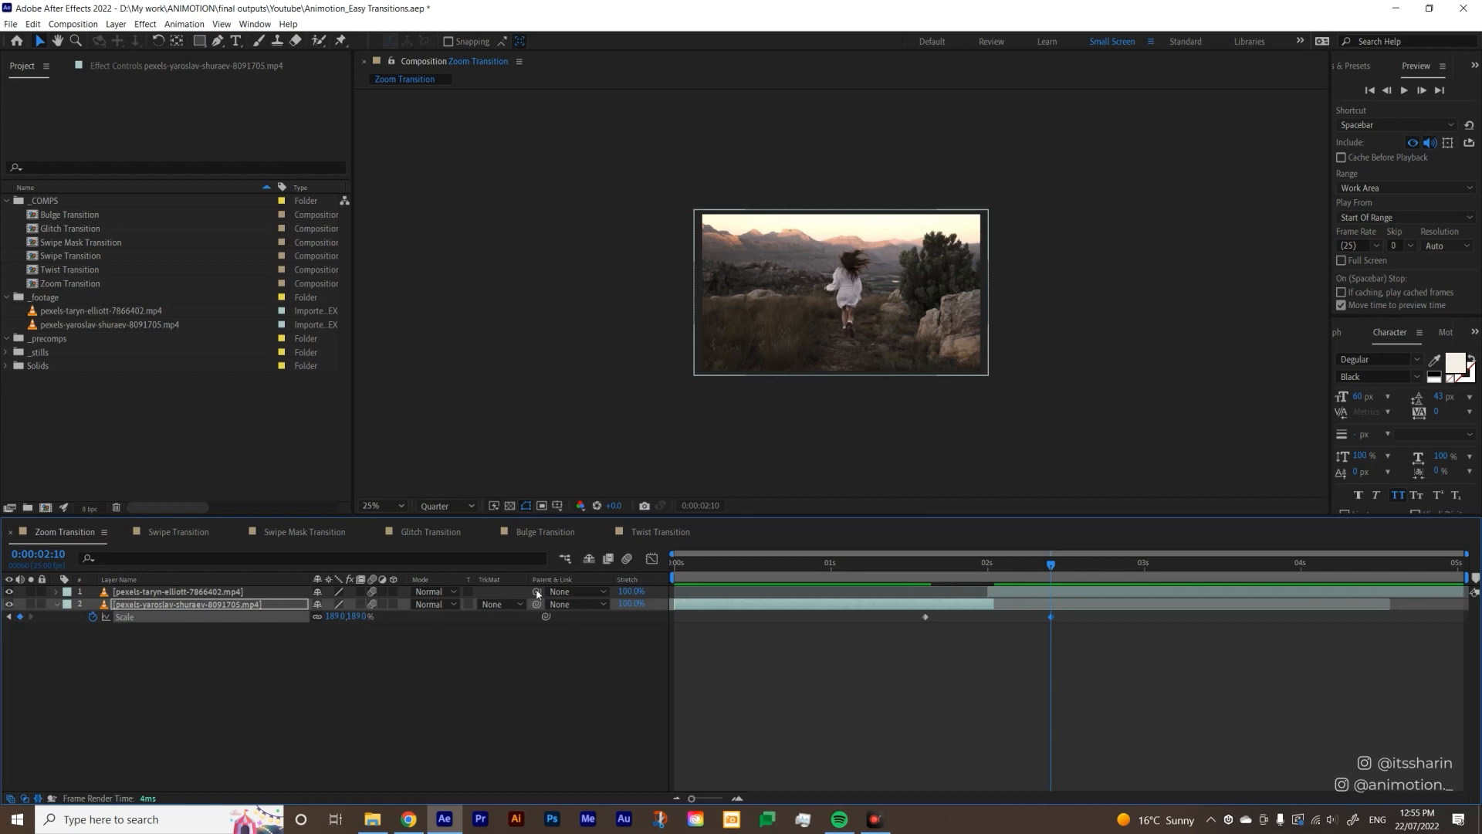
- Parent the woman clip on layer 1 to the couple clip on layer 2 and preview the zoom around two seconds
{"action": "left_click", "coordinate": [1070, 596]}
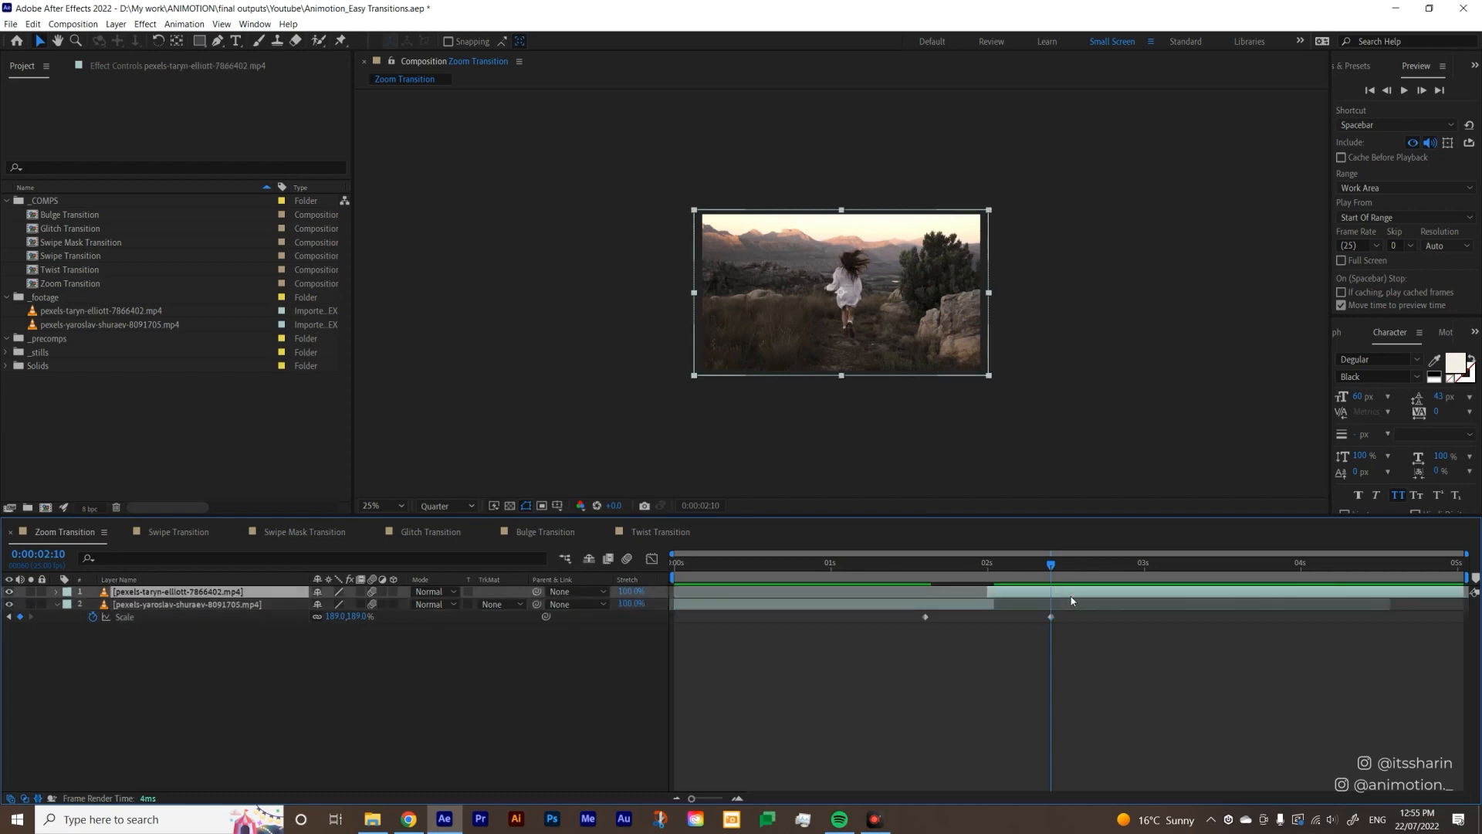
{"action": "left_click_drag", "start_coordinate": [538, 592], "coordinate": [185, 603]}
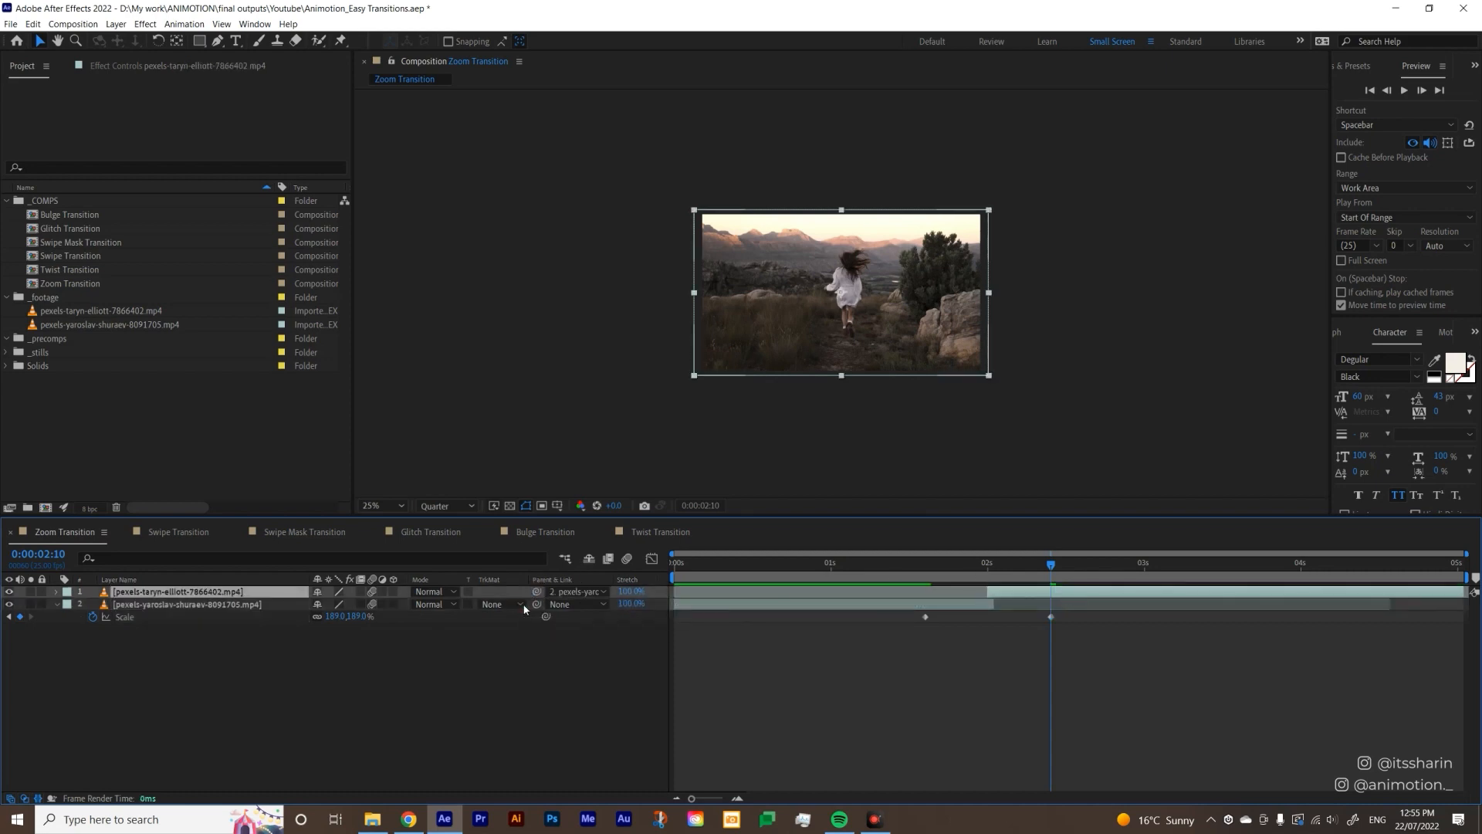
{"action": "left_click", "coordinate": [908, 565]}
{"action": "key", "text": "space"}
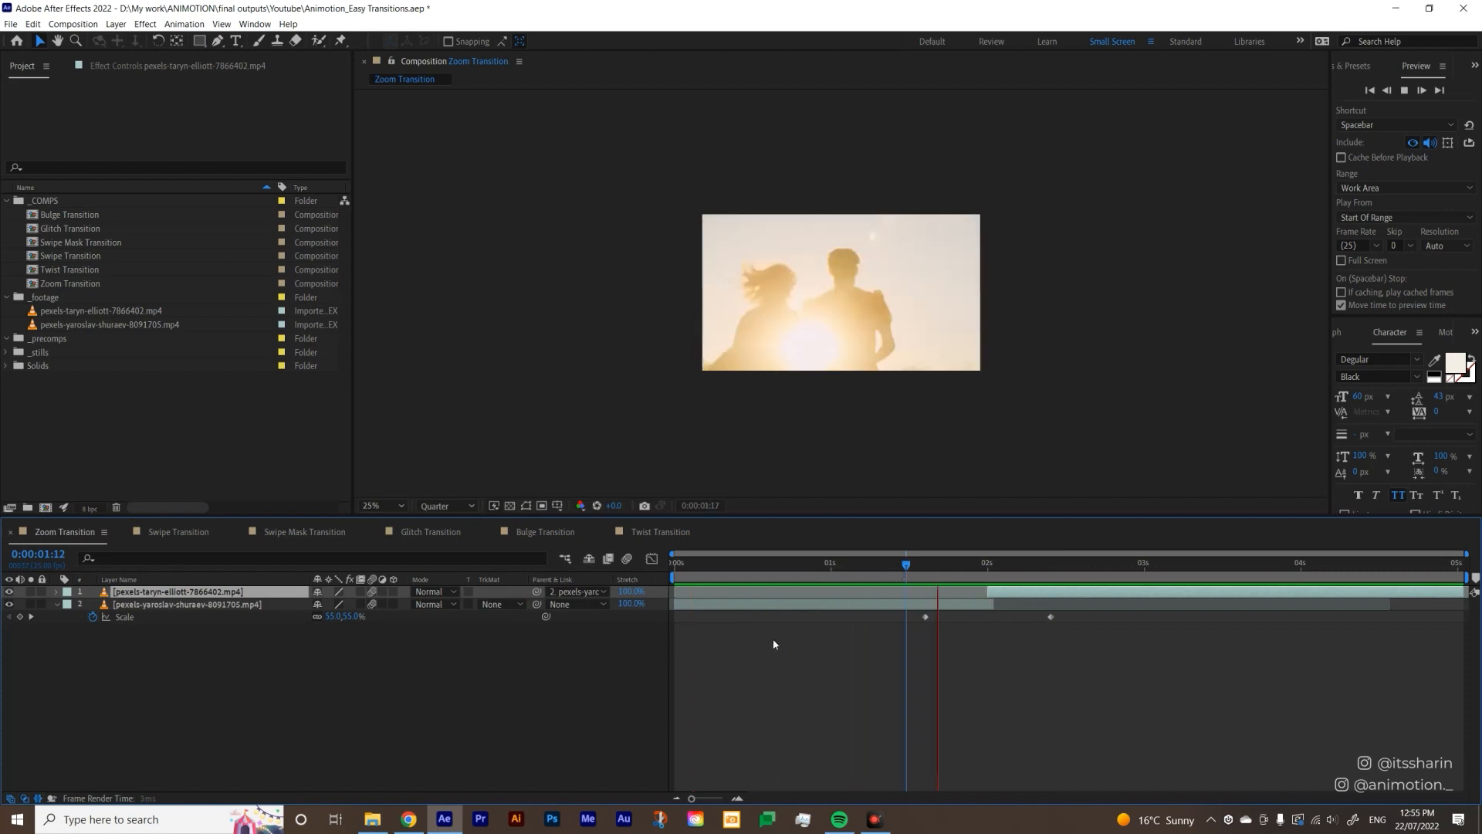
{"action": "left_click", "coordinate": [987, 573]}
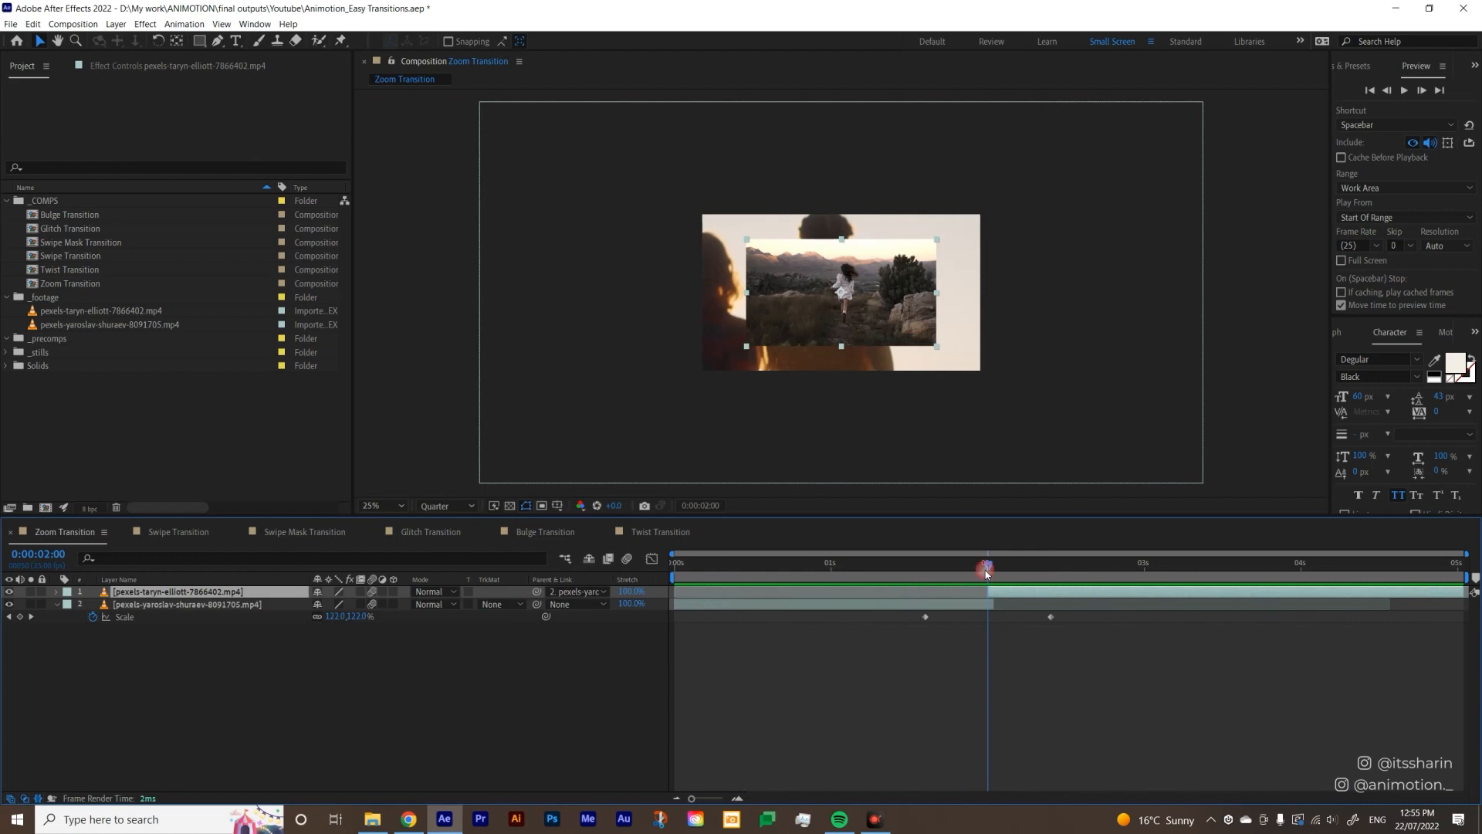
- Apply the Ease Middle 03 preset to both Scale keyframes of the couple clip and check the speed curve
{"action": "left_click_drag", "start_coordinate": [1110, 640], "coordinate": [886, 617]}
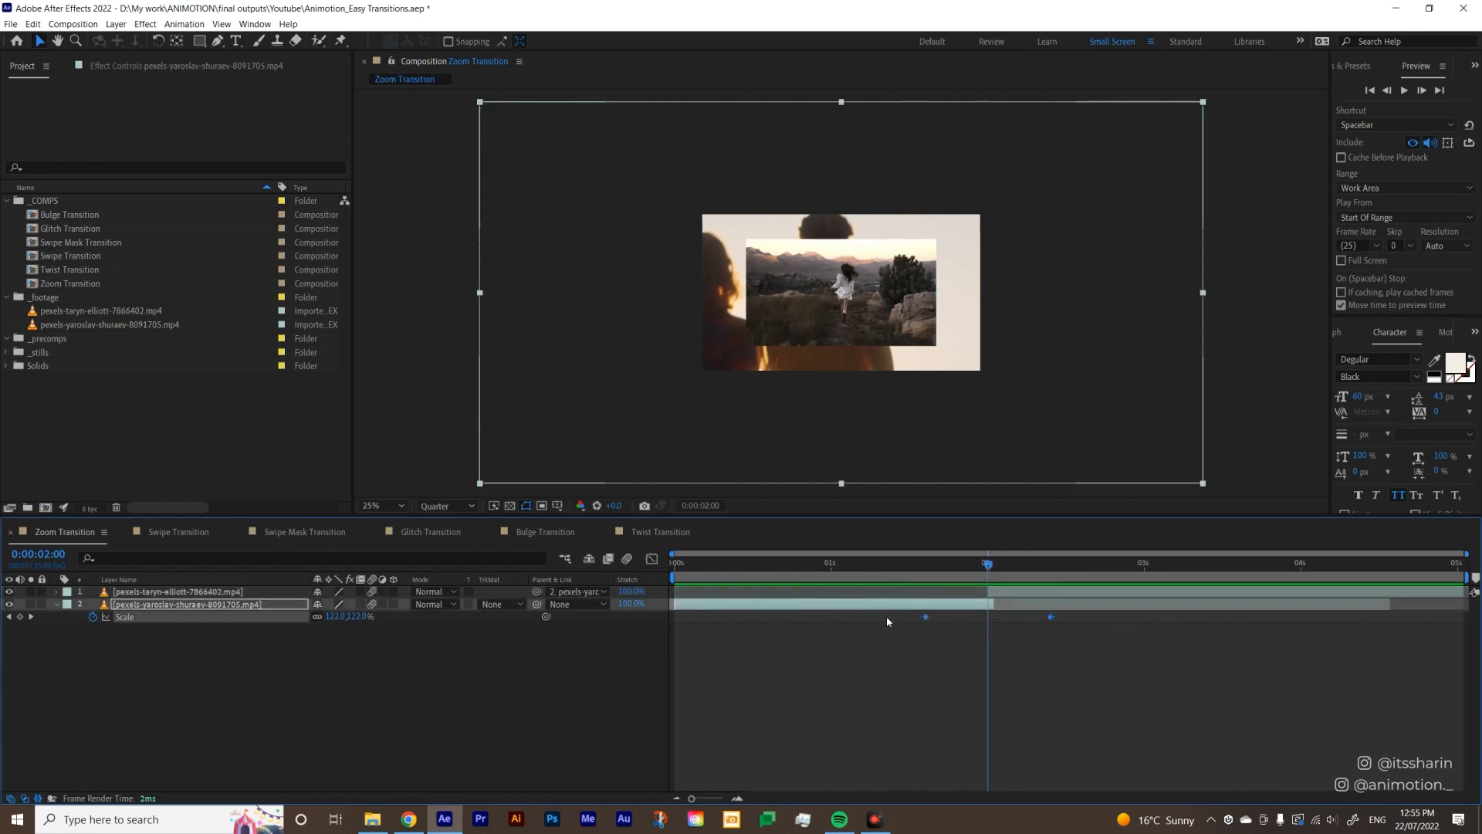
{"action": "key", "text": "shift+f"}
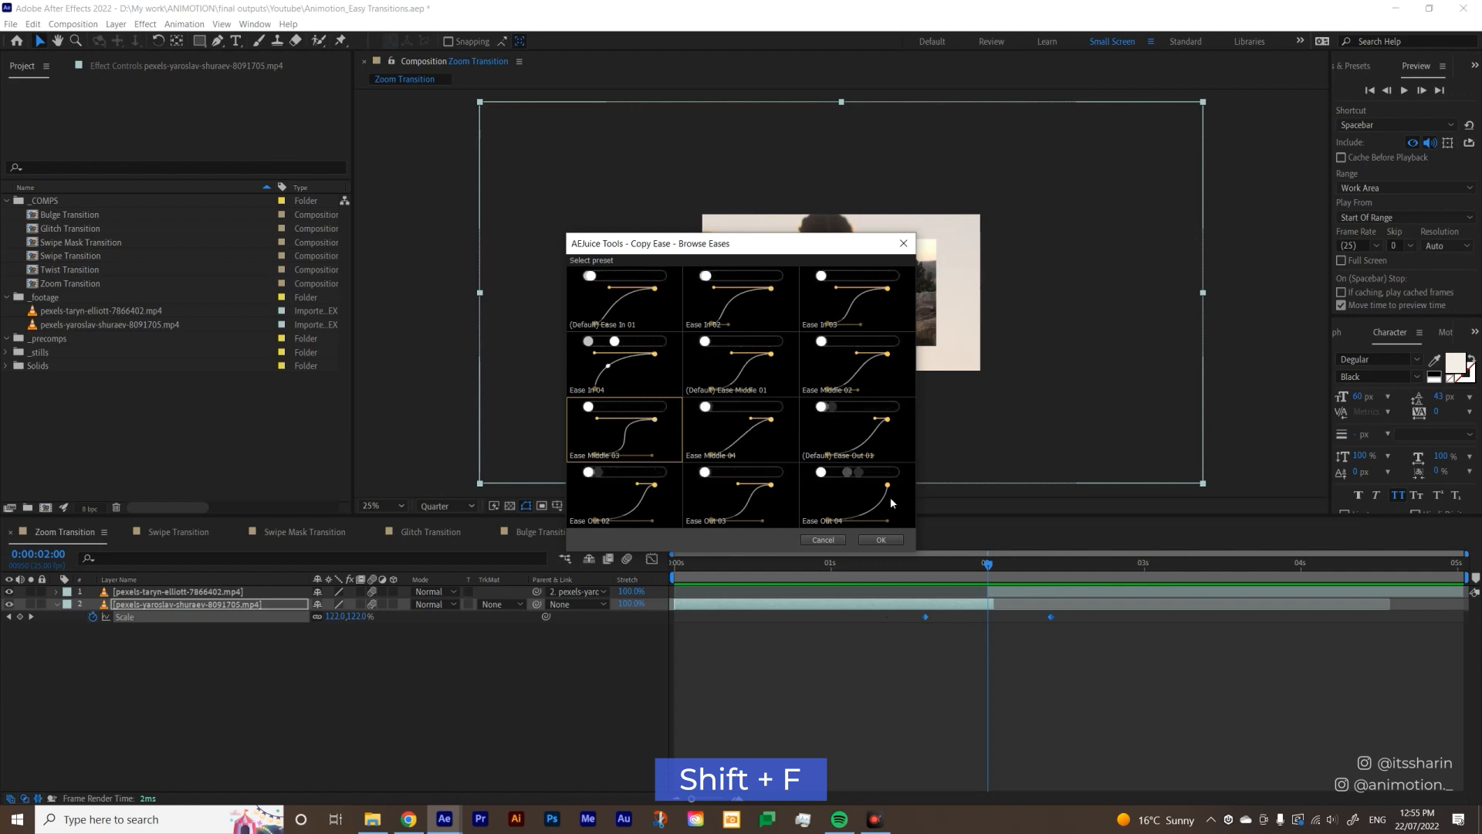
{"action": "double_click", "coordinate": [643, 436]}
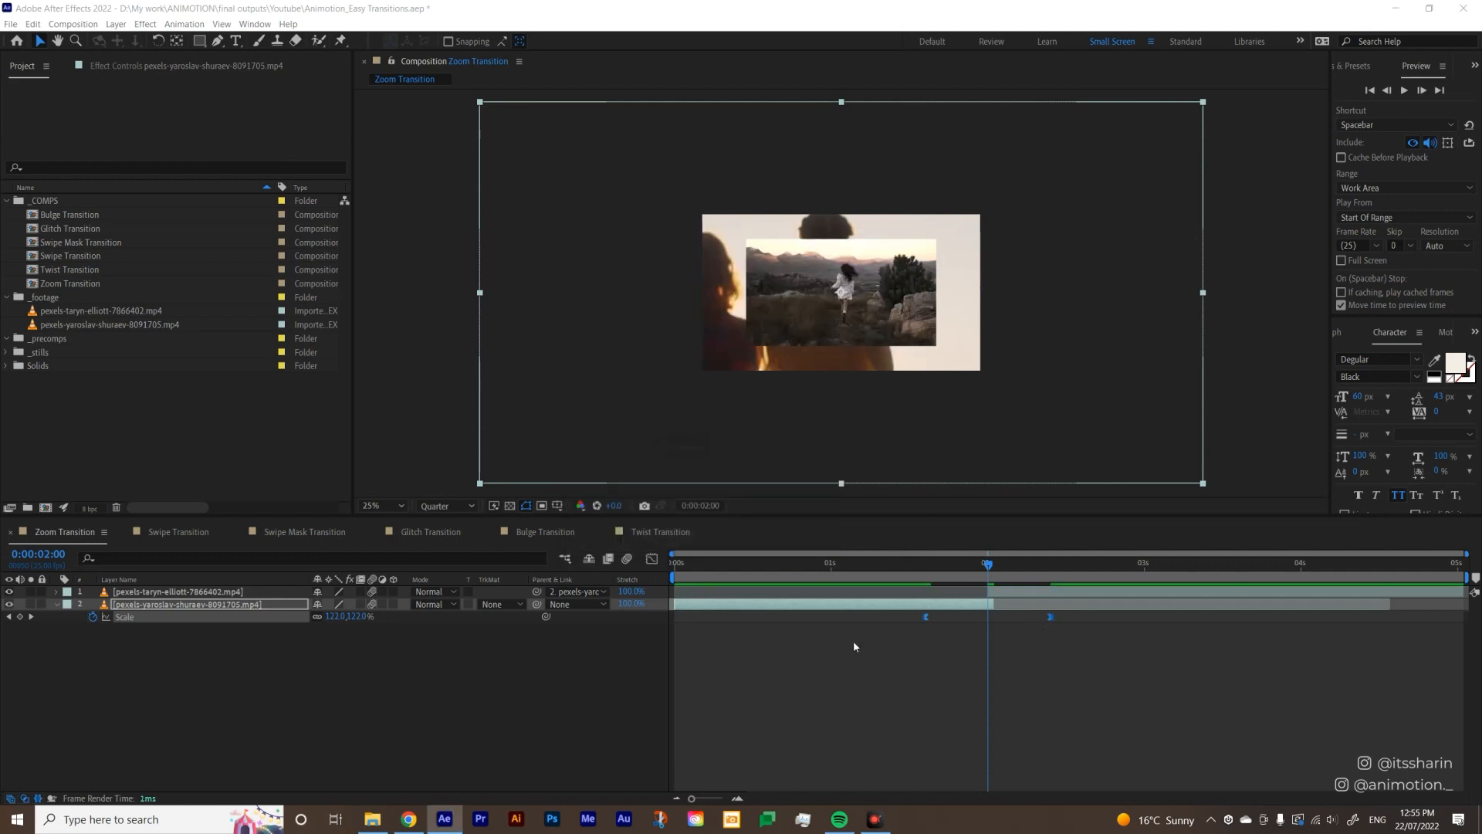
{"action": "left_click", "coordinate": [652, 559]}
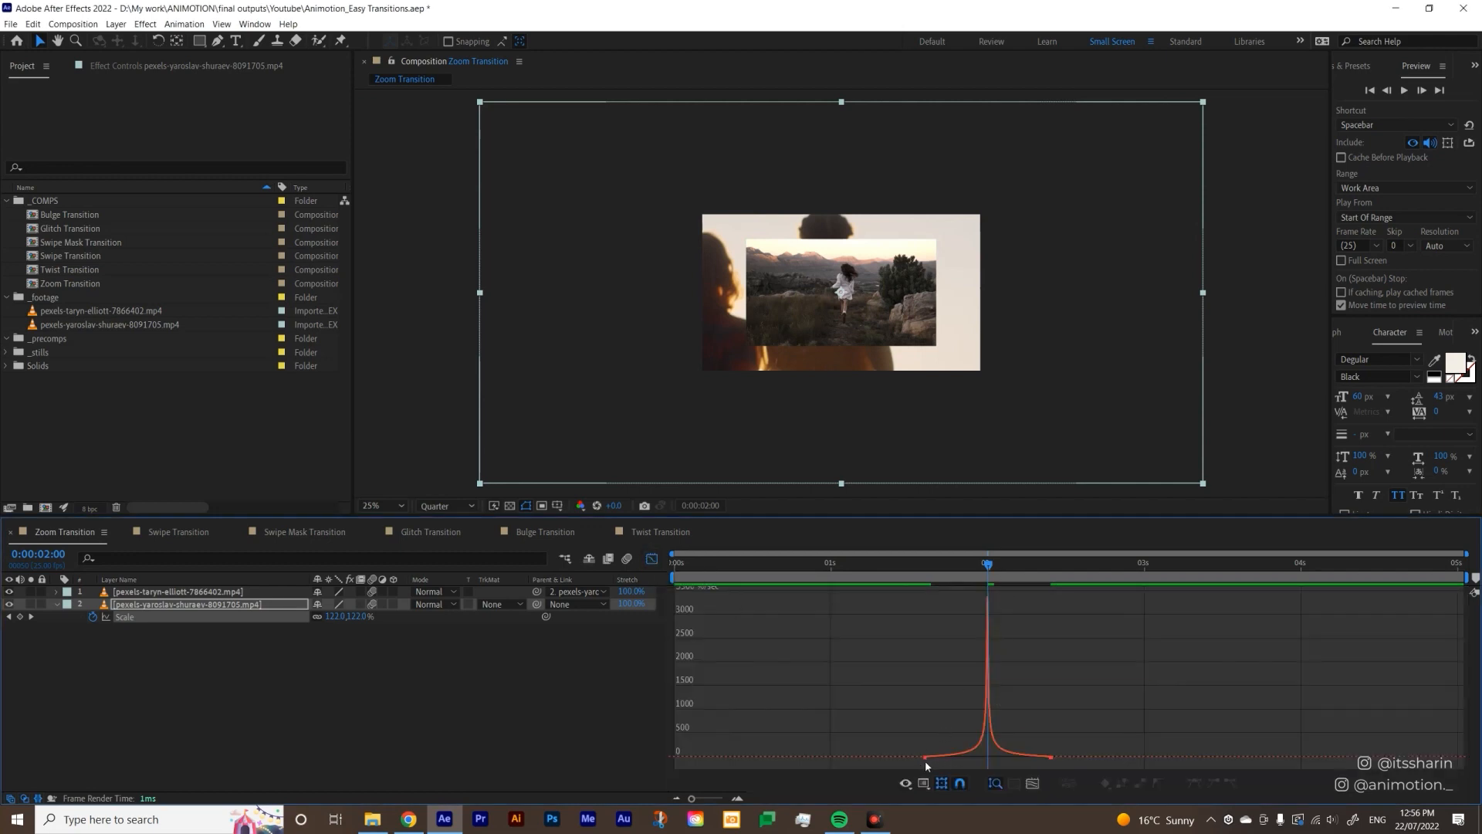
{"action": "left_click", "coordinate": [650, 560]}
- Add Motion Tile to the woman clip with output width 470, output height 240 and mirrored edges
{"action": "left_click", "coordinate": [995, 591]}
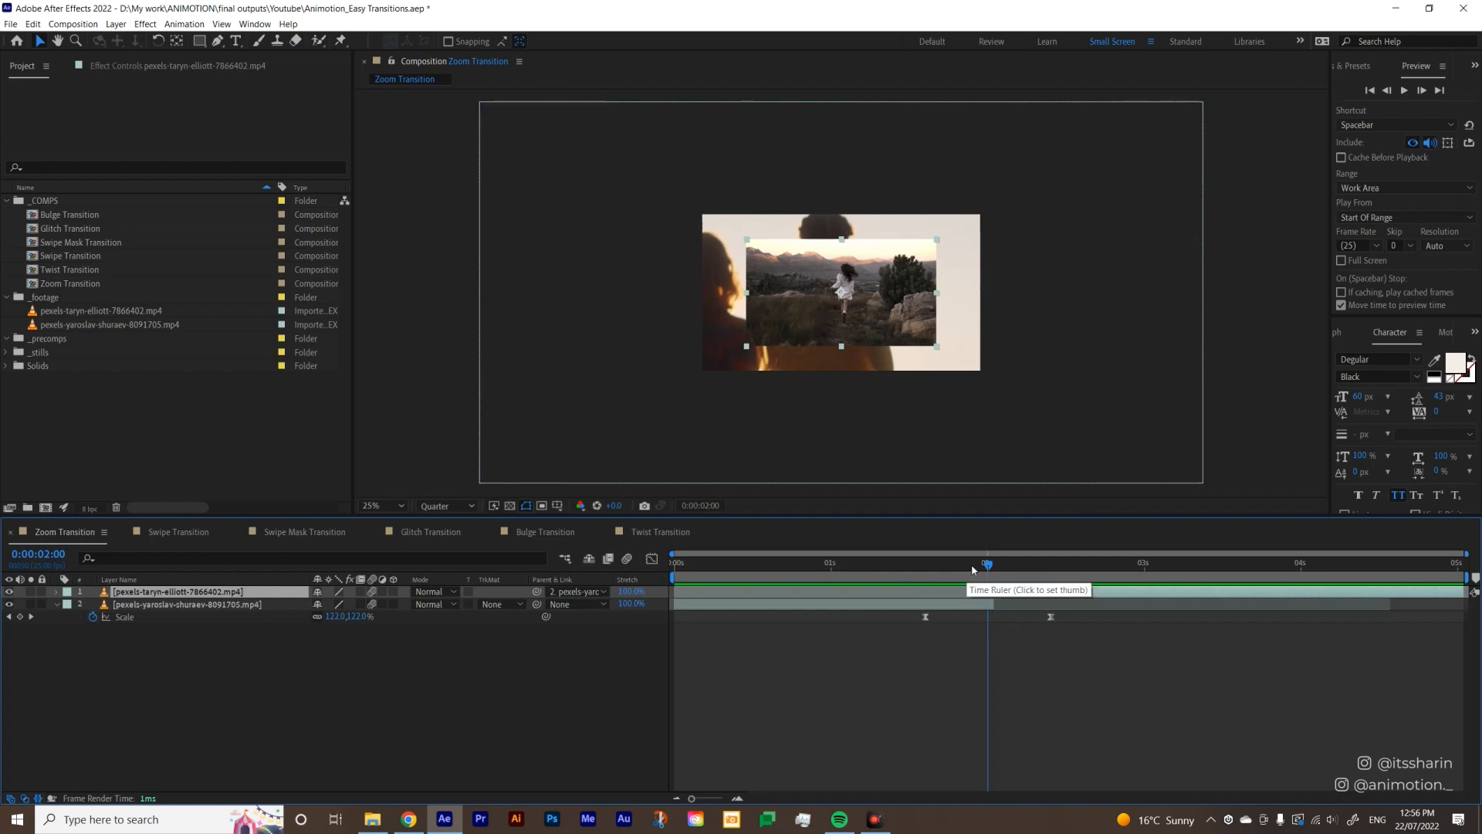
{"action": "left_click_drag", "start_coordinate": [951, 564], "coordinate": [1025, 553]}
{"action": "key", "text": "space"}
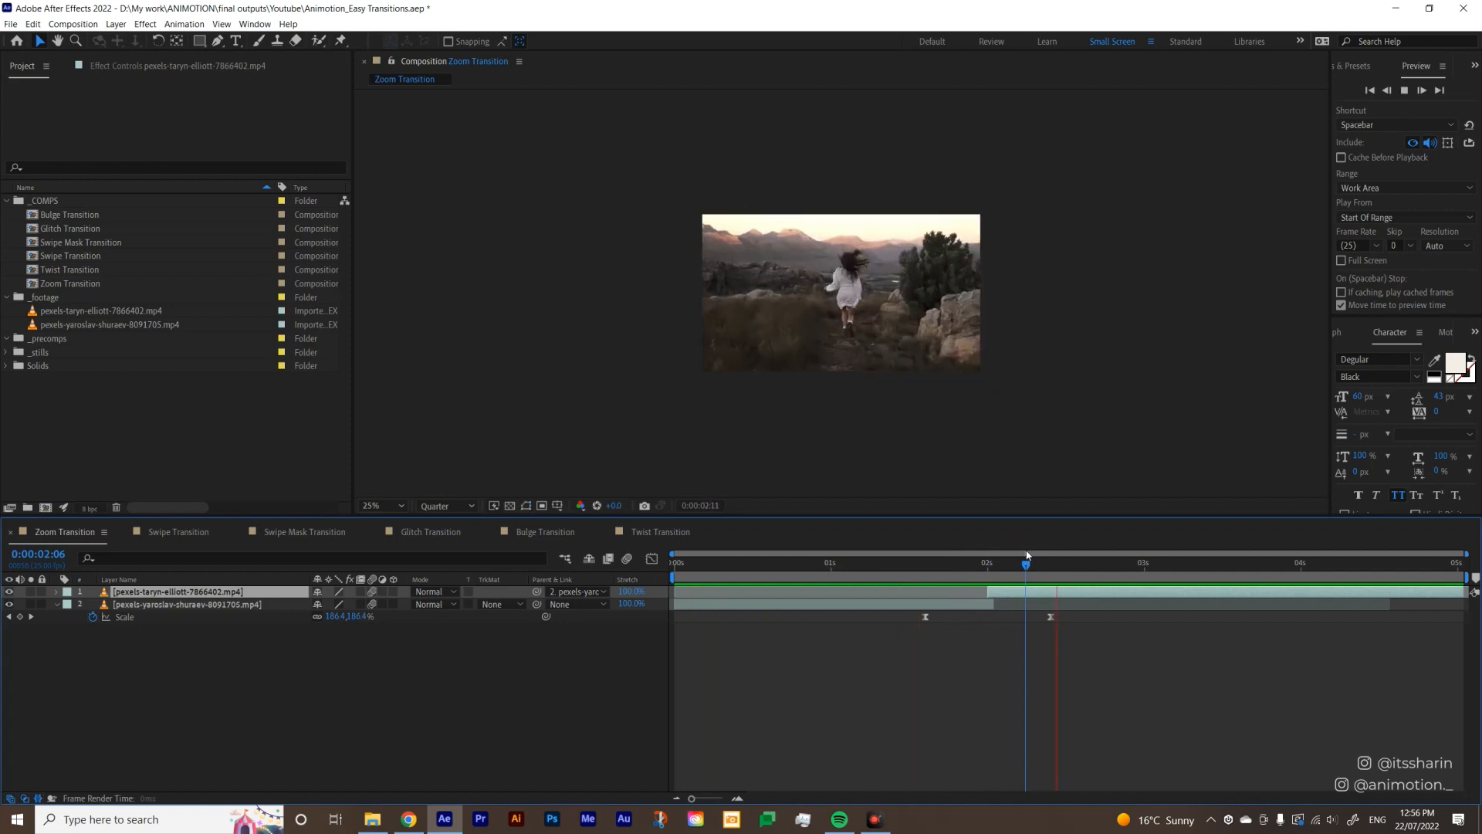
{"action": "left_click", "coordinate": [987, 564]}
{"action": "left_click_drag", "start_coordinate": [989, 569], "coordinate": [995, 570]}
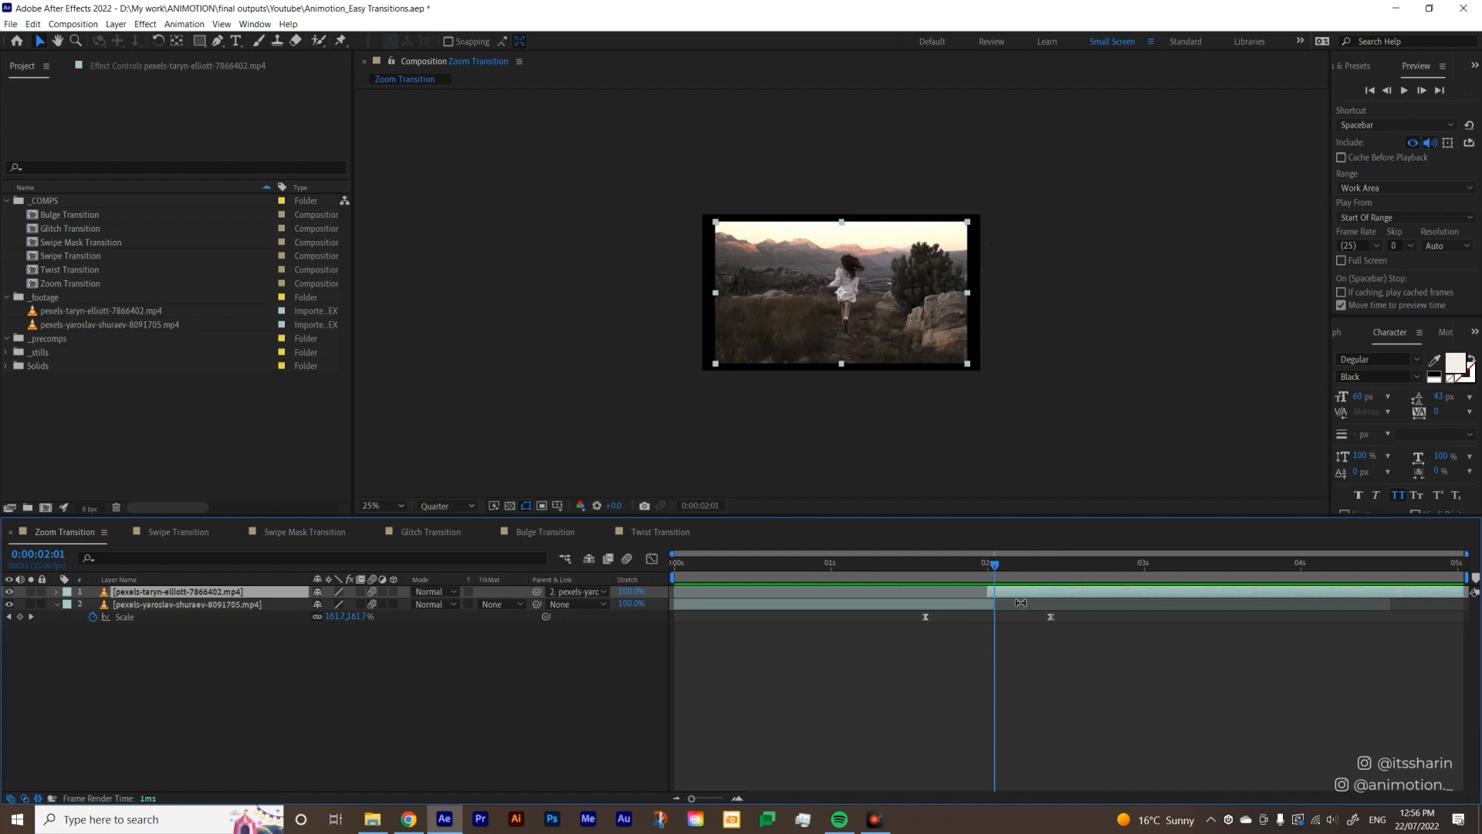
{"action": "key", "text": "ctrl+space"}
{"action": "type", "text": "motio"}
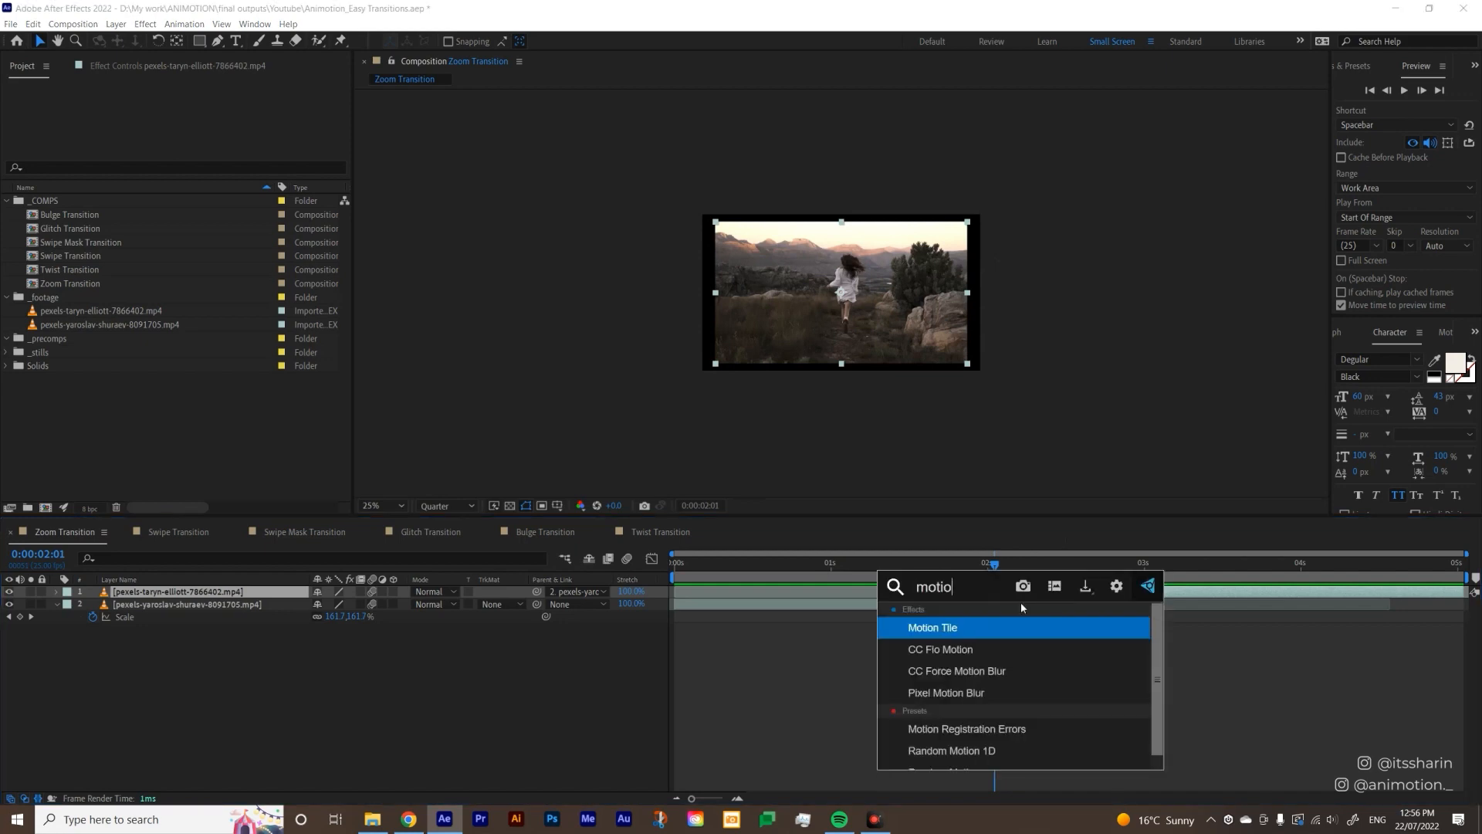
{"action": "key", "text": "Return"}
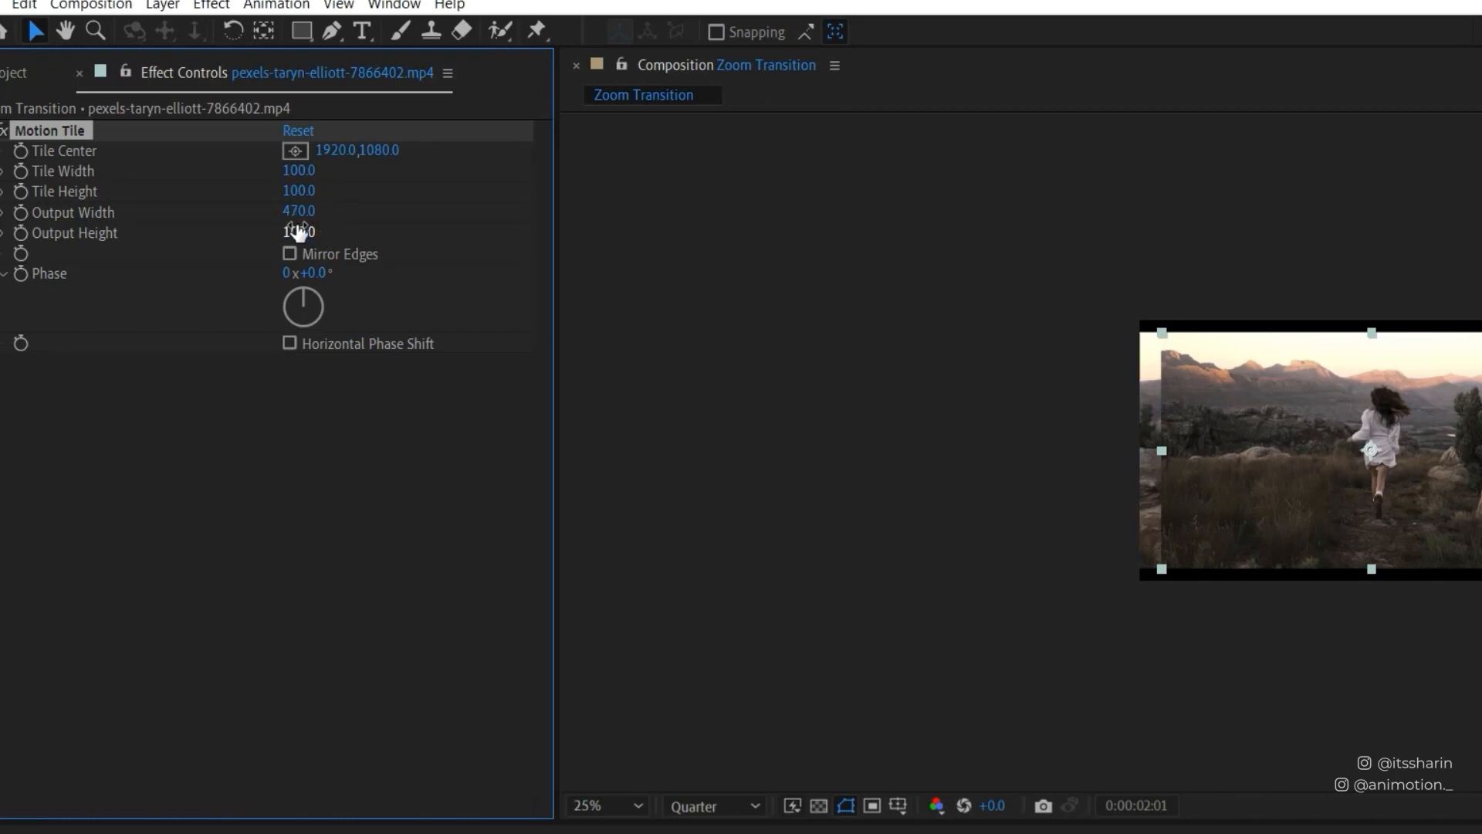
{"action": "left_click_drag", "start_coordinate": [295, 230], "coordinate": [302, 230]}
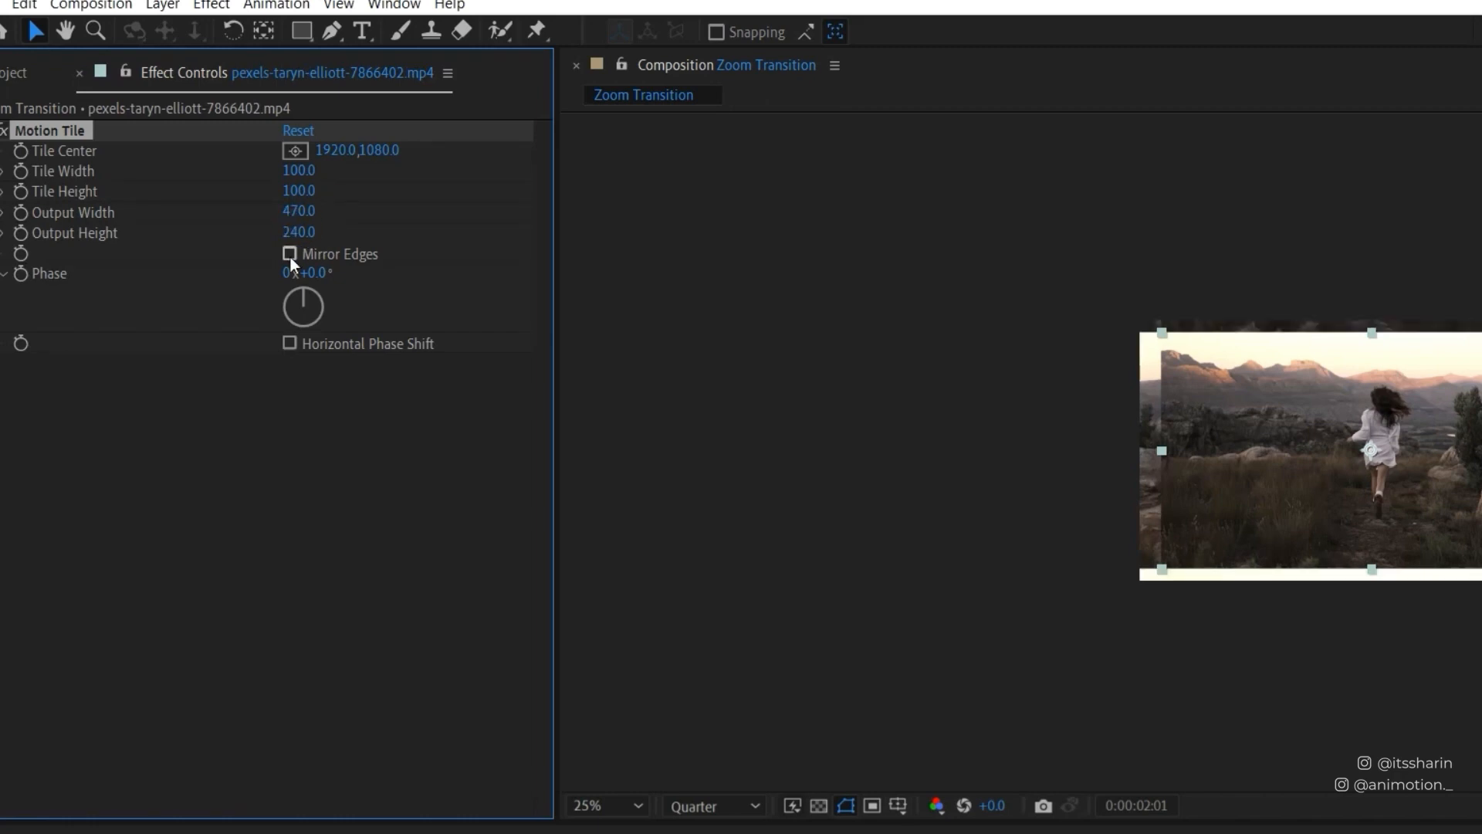
{"action": "left_click", "coordinate": [290, 254]}
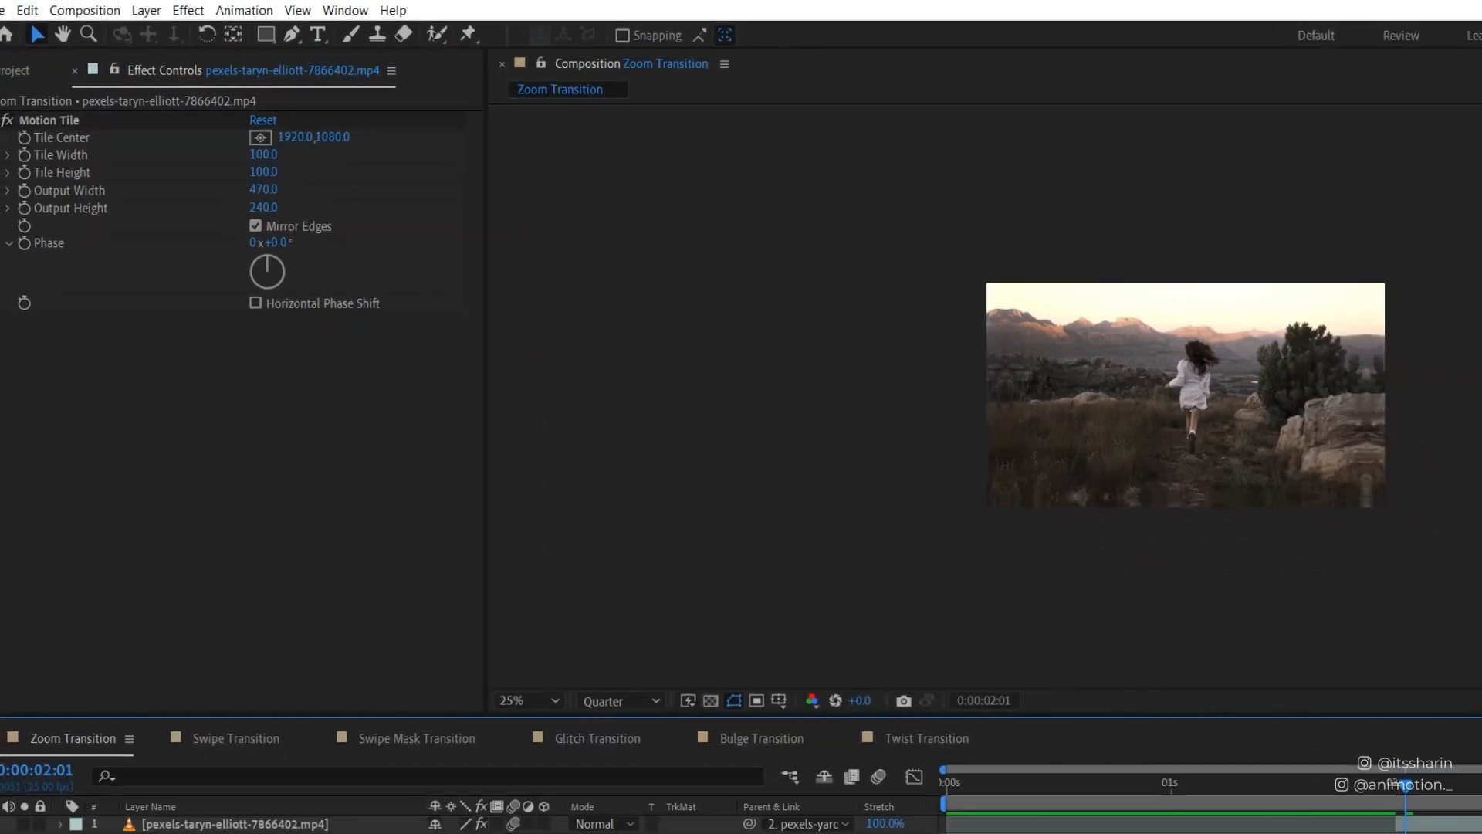
- Limit the work area to the zoom transition, from about 1 to 3 seconds, and enable the composition's motion blur
{"action": "left_click", "coordinate": [856, 566]}
{"action": "key", "text": "b"}
{"action": "key", "text": "space"}
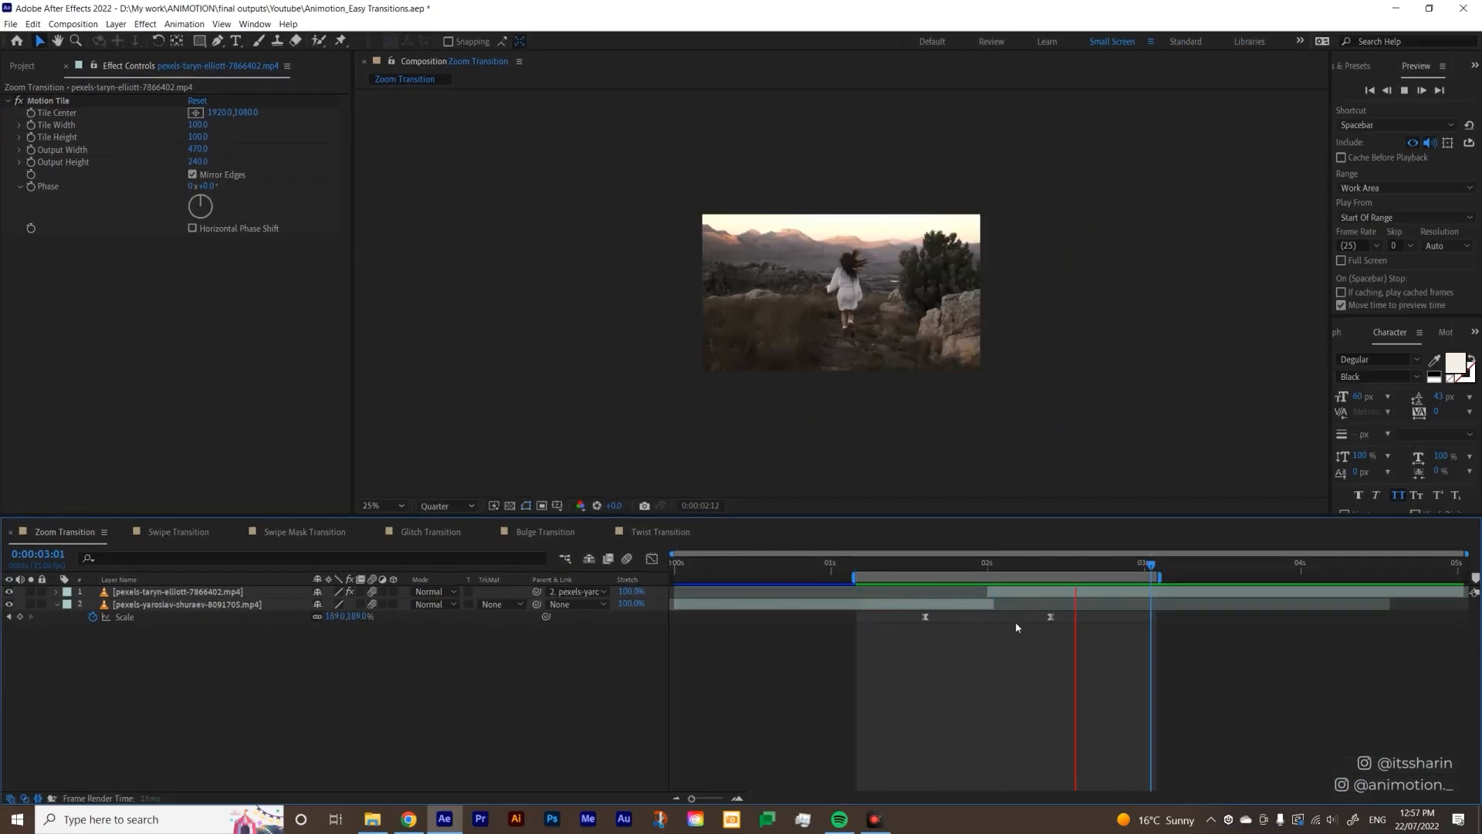
{"action": "key", "text": "space"}
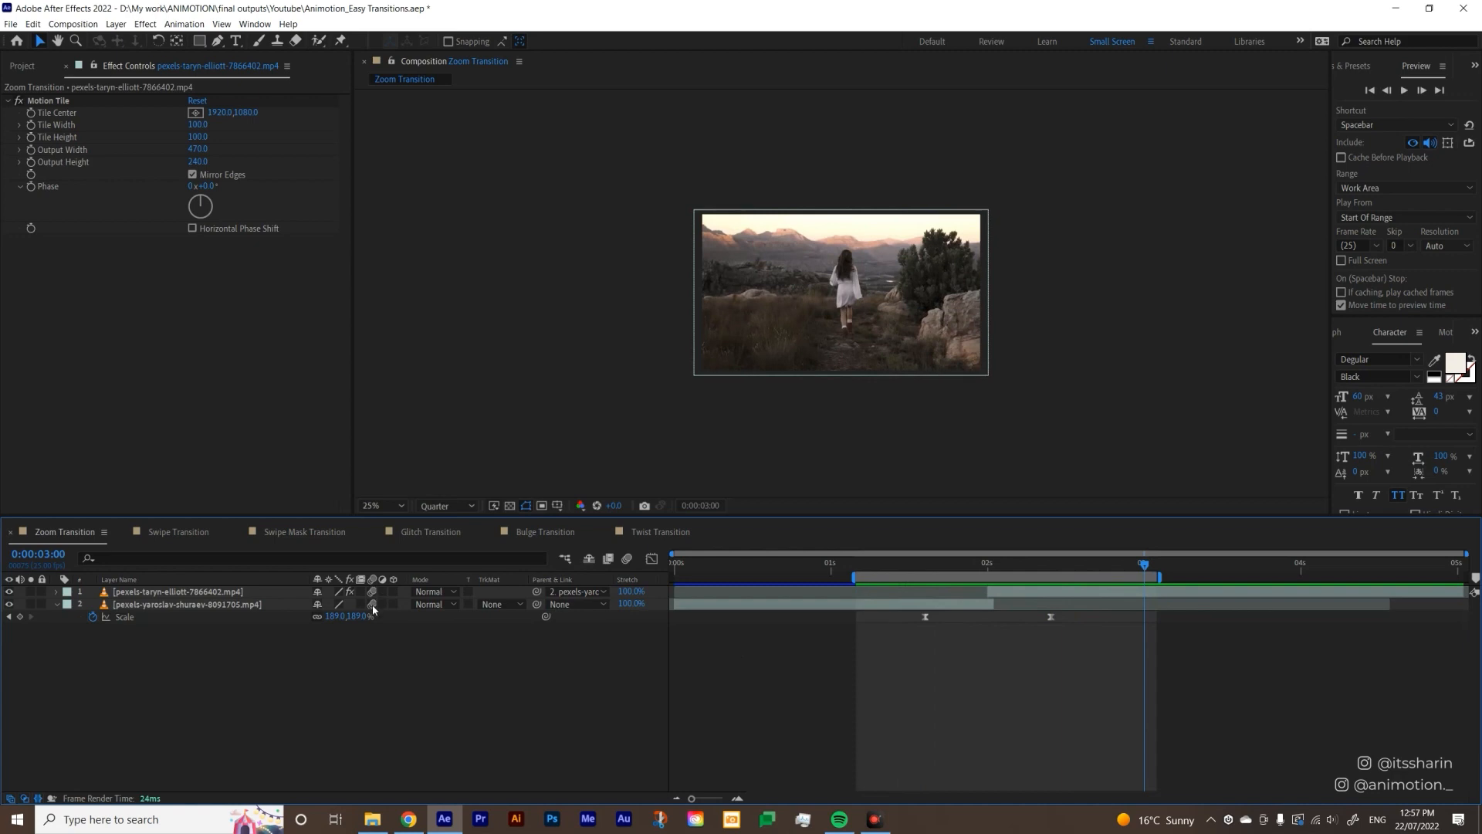
{"action": "left_click", "coordinate": [627, 561]}
{"action": "key", "text": "space"}
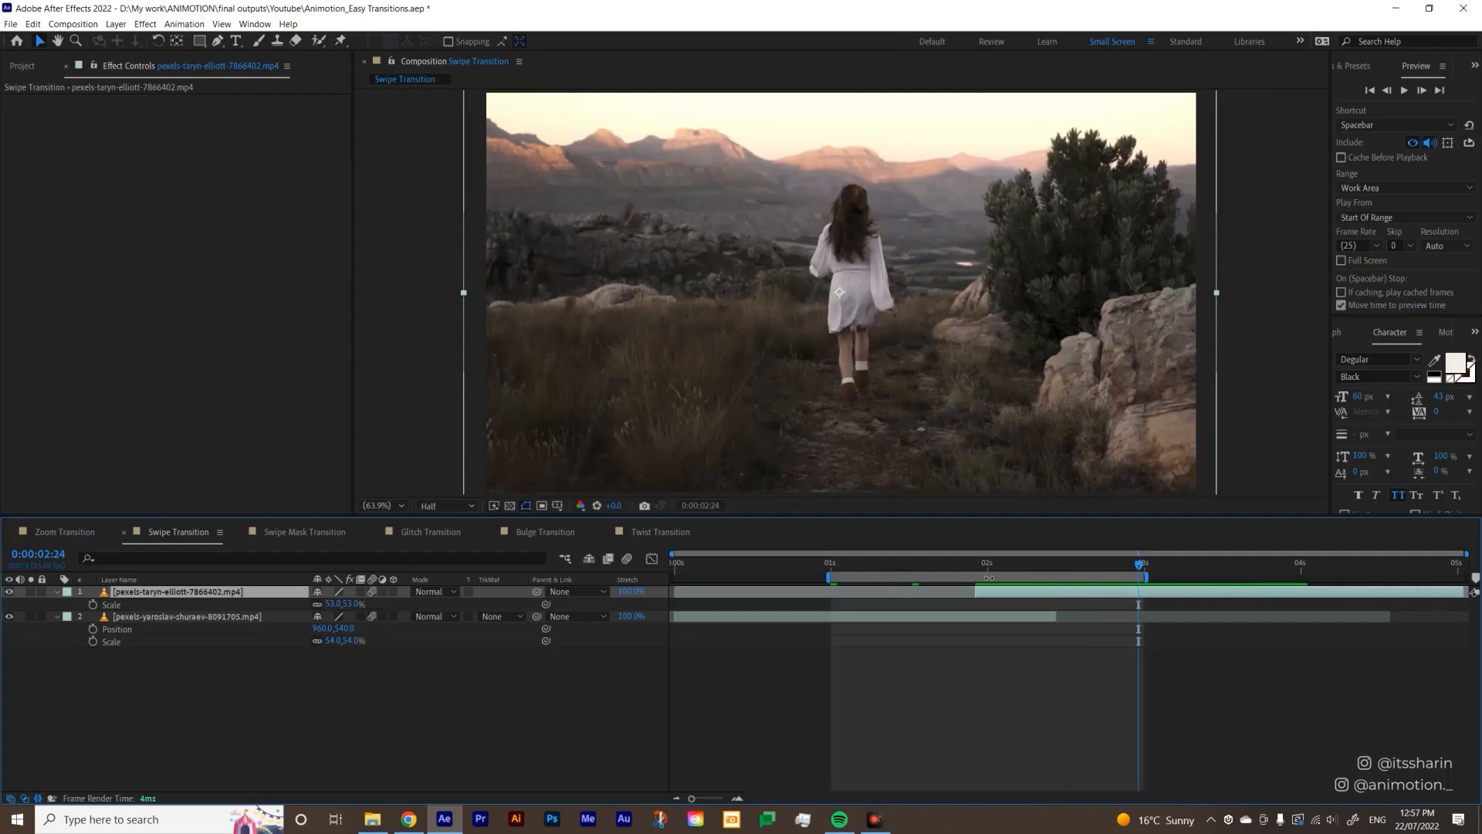
- In the Swipe Transition composition, add Position keyframes to the couple clip at 0:00:01:13 and 0:00:02:08
{"action": "key", "text": "i"}
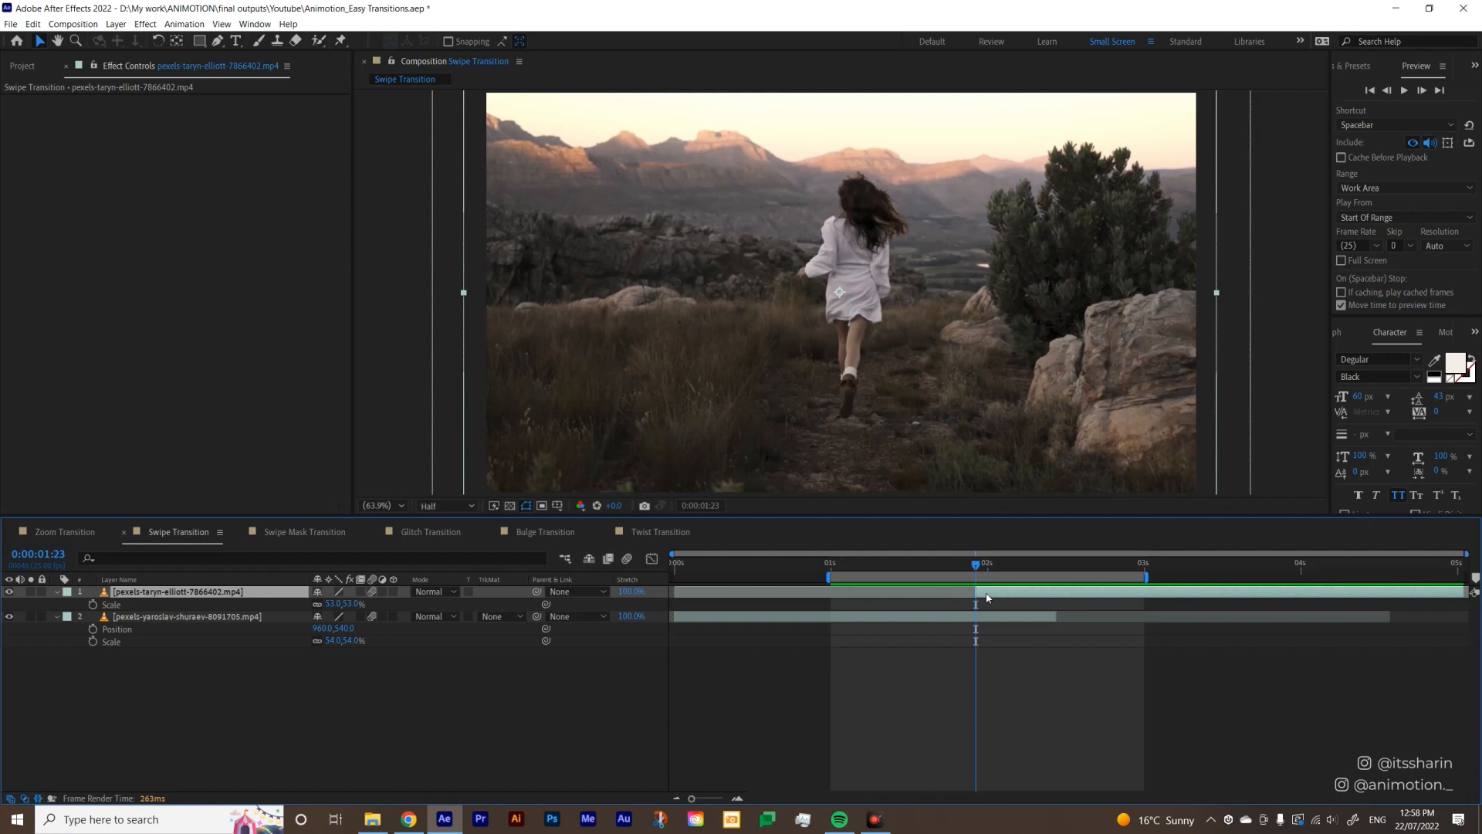
{"action": "key", "text": "shift+Page_Up"}
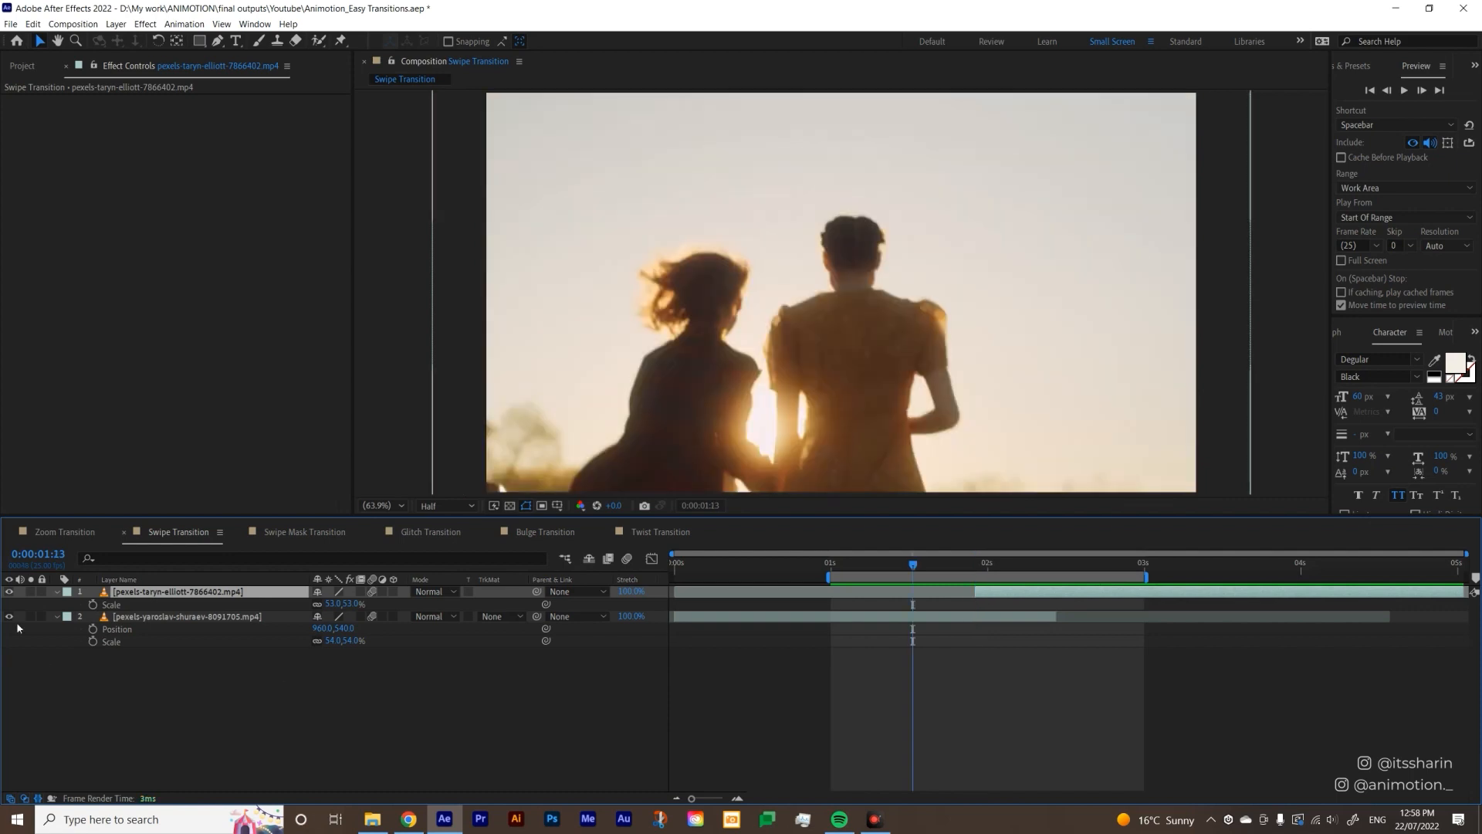
{"action": "left_click", "coordinate": [180, 617]}
{"action": "left_click", "coordinate": [93, 629]}
{"action": "key", "text": "shift+Page_Down"}
{"action": "key", "text": "shift+Page_Down"}
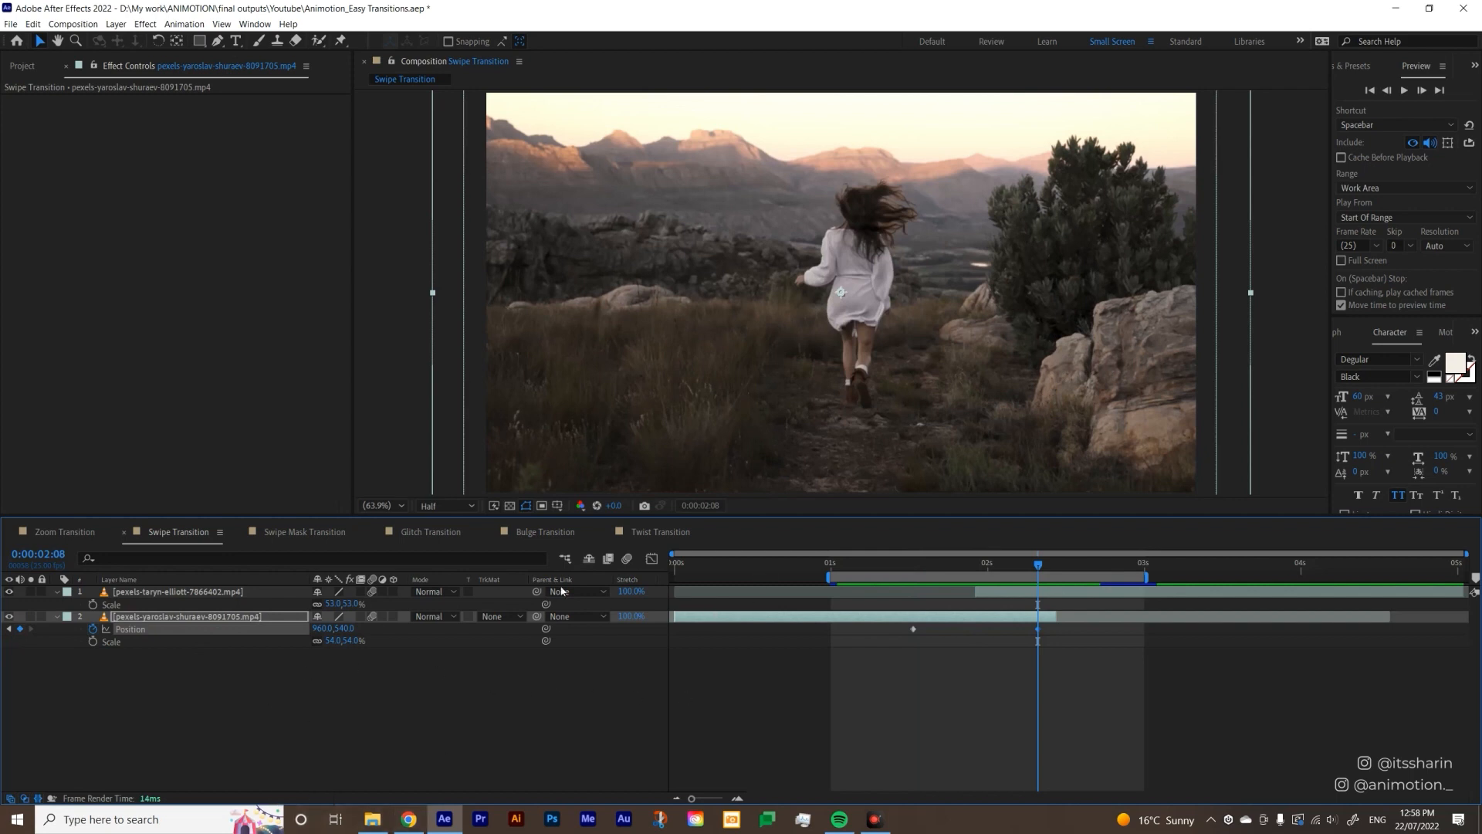
- Parent the woman clip on layer 1 to the couple clip on layer 2 in the swipe composition
{"action": "left_click_drag", "start_coordinate": [538, 592], "coordinate": [186, 616]}
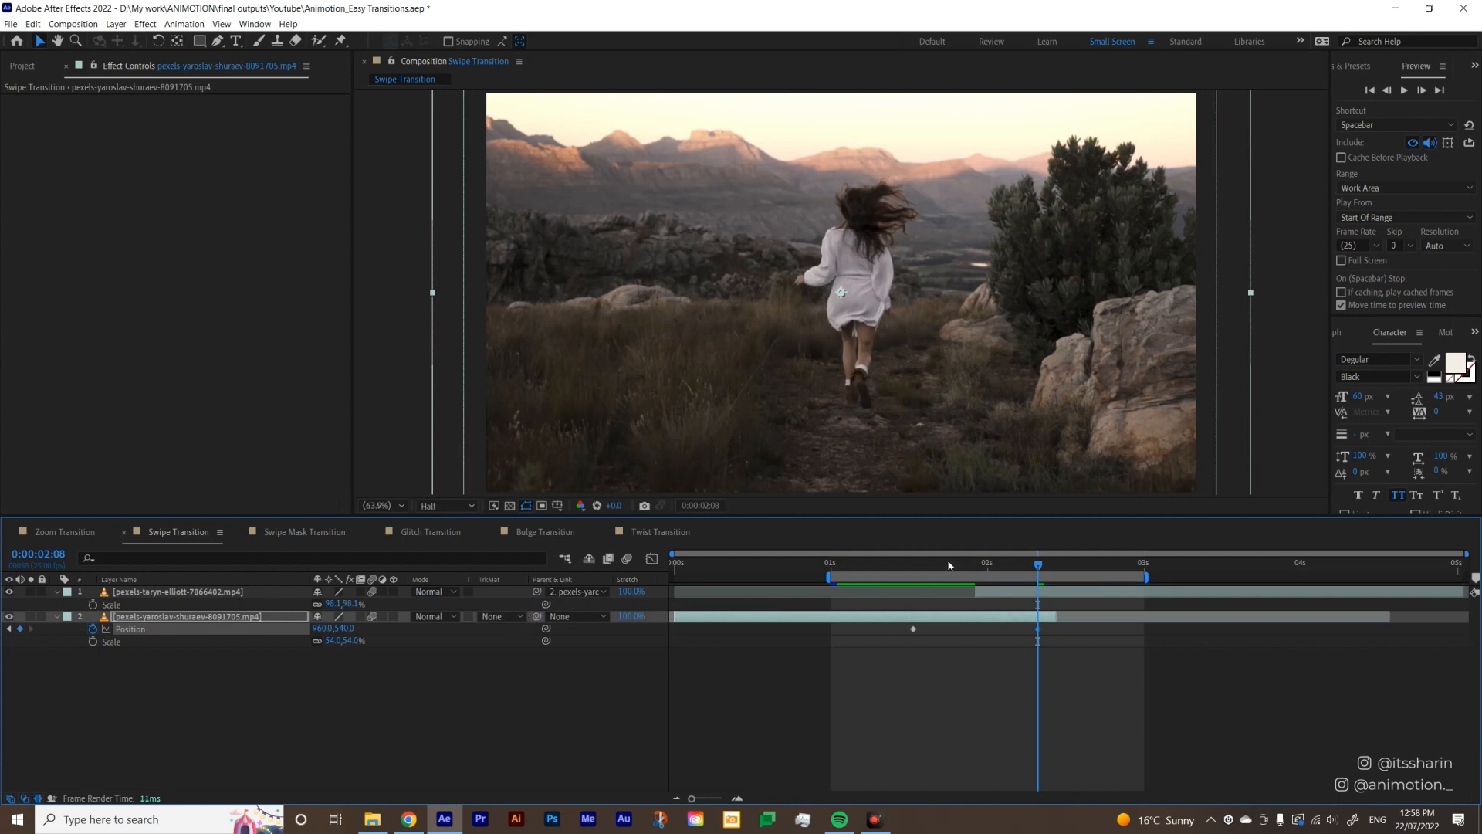
{"action": "left_click", "coordinate": [912, 565]}
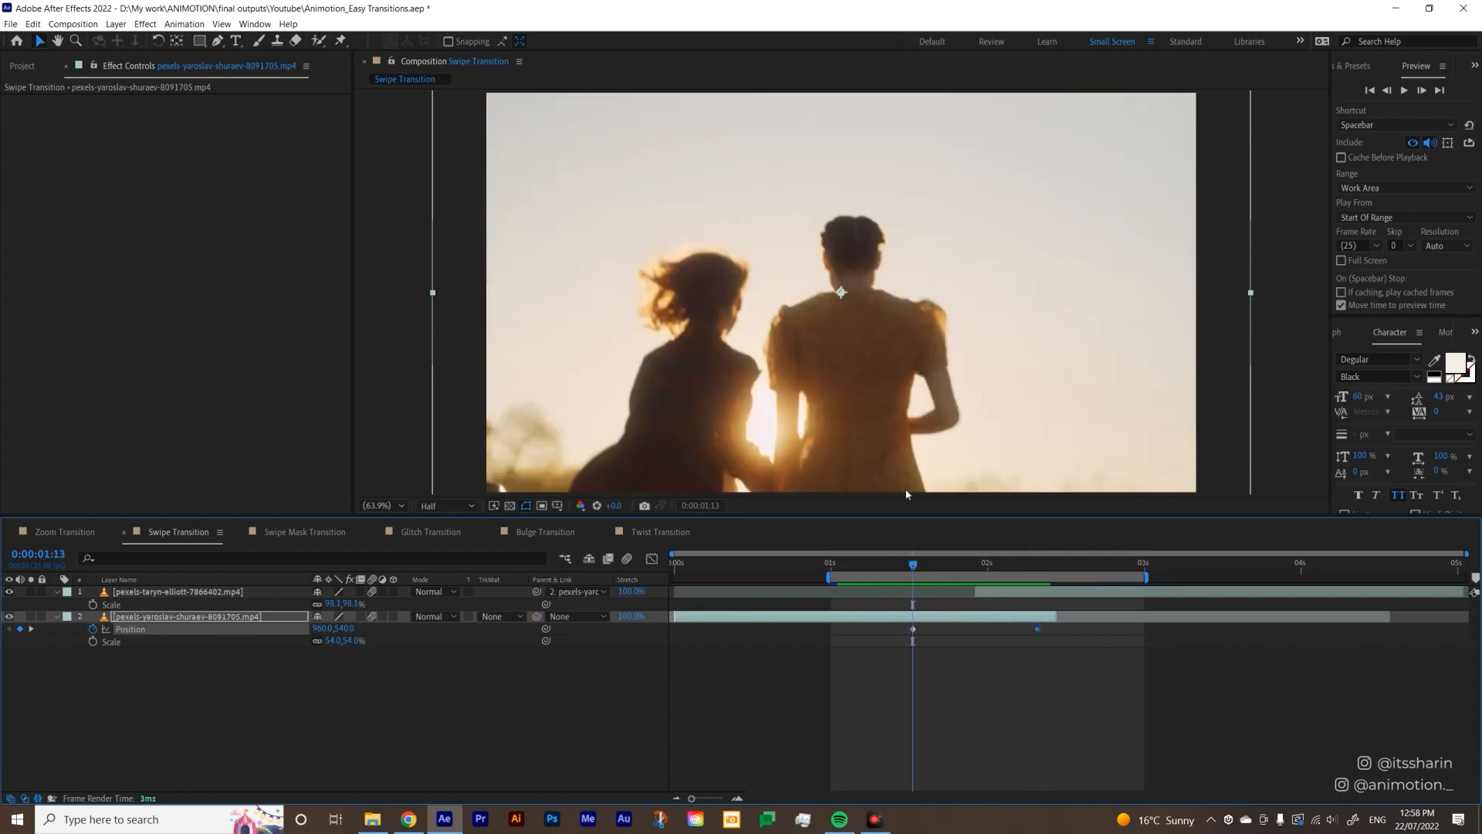
- At 0:00:02:08, move the couple clip horizontally out of the frame to Position -1120, 540
{"action": "left_click", "coordinate": [1038, 565]}
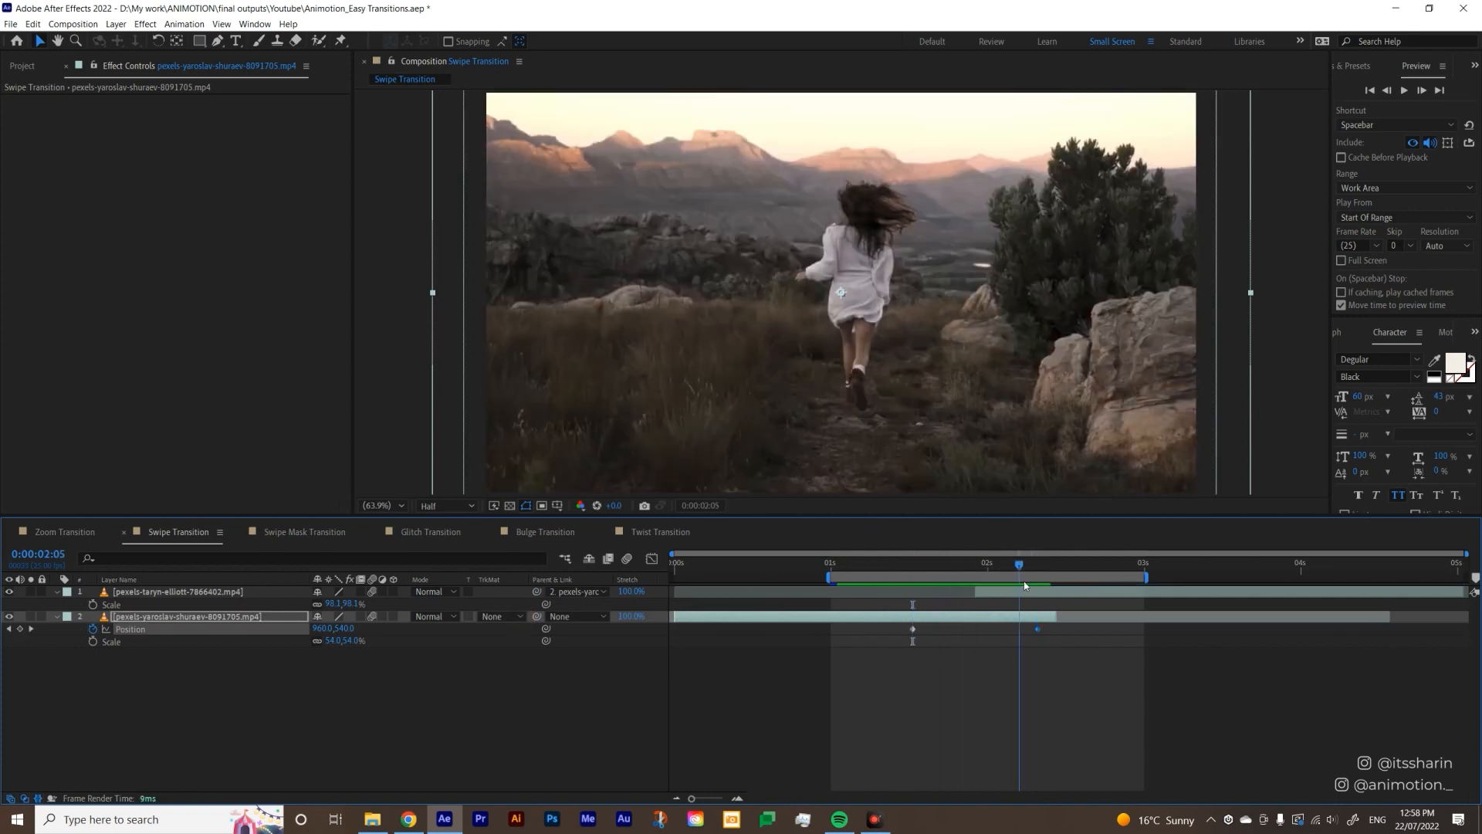
{"action": "key", "text": "comma"}
{"action": "key", "text": "shift+Left"}
{"action": "key", "text": "shift+Left"}
{"action": "key", "text": "shift+Left"}
{"action": "key", "text": "shift+Left"}
{"action": "key", "text": "shift+Left"}
{"action": "key", "text": "shift+Left"}
{"action": "key", "text": "shift+Left"}
{"action": "key", "text": "shift+Left"}
{"action": "key", "text": "shift+Left"}
{"action": "key", "text": "shift+Left"}
{"action": "key", "text": "shift+Left"}
{"action": "key", "text": "shift+Left"}
{"action": "key", "text": "shift+Left"}
{"action": "key", "text": "shift+Left"}
{"action": "key", "text": "shift+Left"}
{"action": "key", "text": "shift+Left"}
{"action": "key", "text": "shift+Left"}
{"action": "key", "text": "shift+Left"}
{"action": "key", "text": "shift+Left"}
{"action": "key", "text": "shift+Left"}
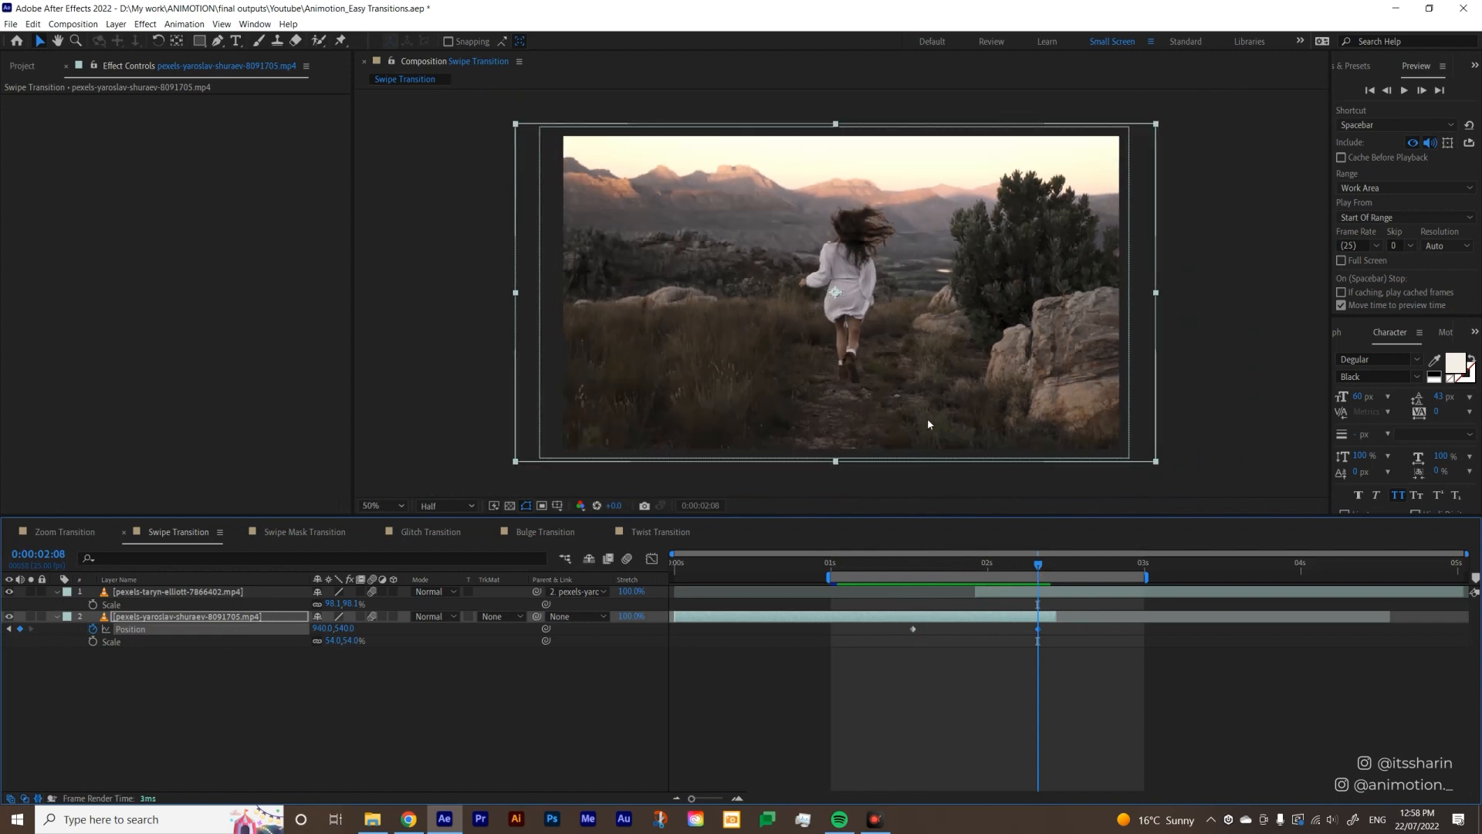
{"action": "key", "text": "shift+Left"}
{"action": "key", "text": "shift+Left"}
{"action": "key", "text": "shift+Left"}
{"action": "key", "text": "shift+Left"}
{"action": "key", "text": "shift+Left"}
{"action": "key", "text": "shift+Left"}
{"action": "key", "text": "shift+Left"}
{"action": "key", "text": "shift+Left"}
{"action": "key", "text": "shift+Left"}
{"action": "key", "text": "shift+Left"}
{"action": "key", "text": "shift+Left"}
{"action": "key", "text": "shift+Left"}
{"action": "key", "text": "shift+Left"}
{"action": "key", "text": "shift+Left"}
{"action": "key", "text": "shift+Left"}
{"action": "key", "text": "shift+Left"}
{"action": "key", "text": "shift+Left"}
{"action": "key", "text": "shift+Left"}
{"action": "key", "text": "shift+Left"}
{"action": "key", "text": "shift+Left"}
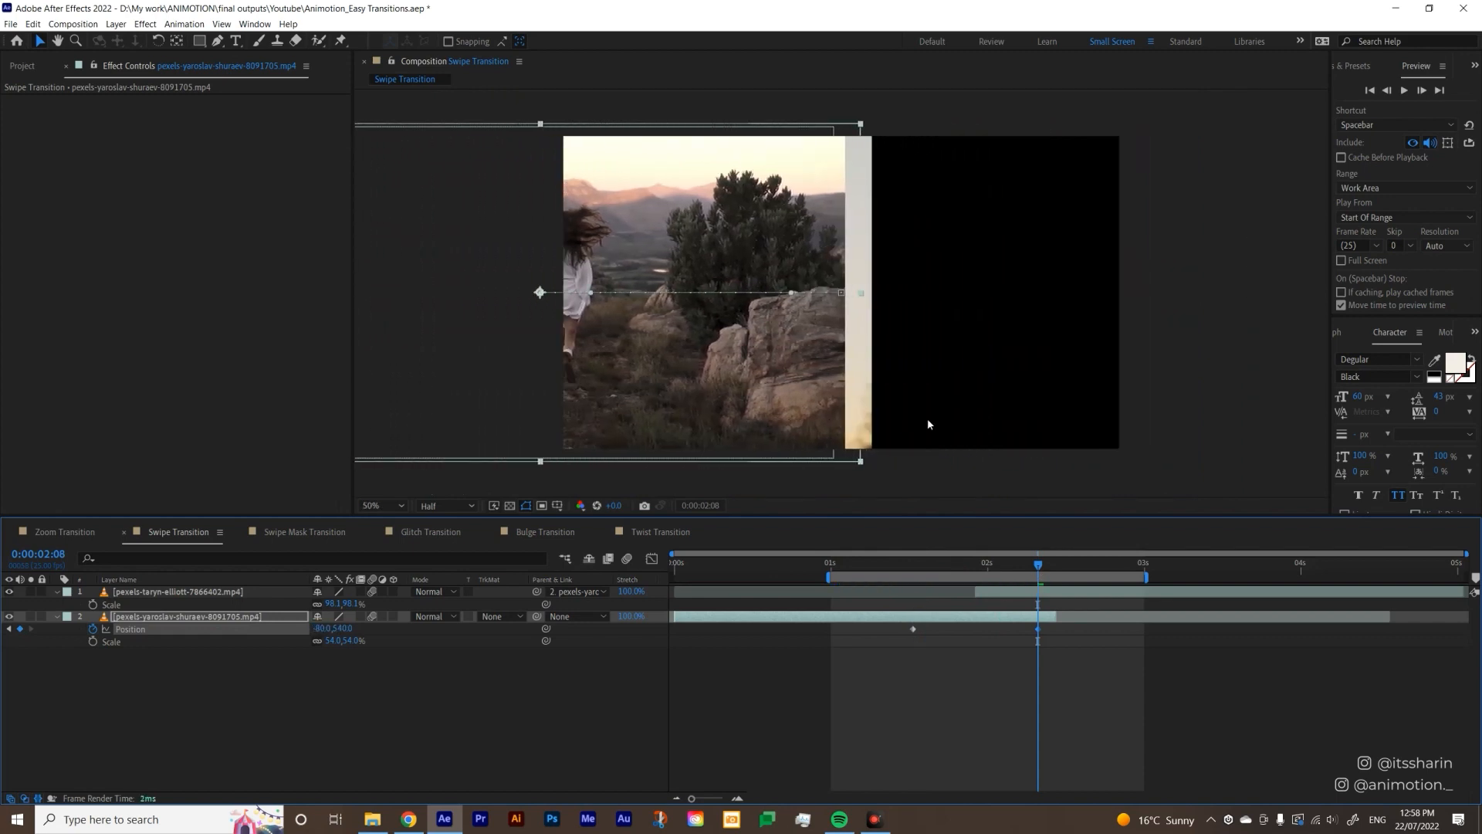
{"action": "key", "text": "shift+Left"}
{"action": "key", "text": "shift+Left"}
{"action": "key", "text": "shift+Left"}
{"action": "key", "text": "shift+Left"}
{"action": "key", "text": "shift+Left"}
{"action": "key", "text": "shift+Left"}
{"action": "key", "text": "shift+Left"}
{"action": "key", "text": "shift+Left"}
{"action": "key", "text": "shift+Left"}
{"action": "key", "text": "shift+Left"}
{"action": "key", "text": "shift+Left"}
{"action": "key", "text": "shift+Left"}
{"action": "key", "text": "shift+Left"}
{"action": "key", "text": "shift+Left"}
{"action": "key", "text": "shift+Left"}
{"action": "key", "text": "shift+Left"}
{"action": "key", "text": "shift+Left"}
{"action": "key", "text": "shift+Left"}
{"action": "key", "text": "shift+Left"}
{"action": "key", "text": "shift+Left"}
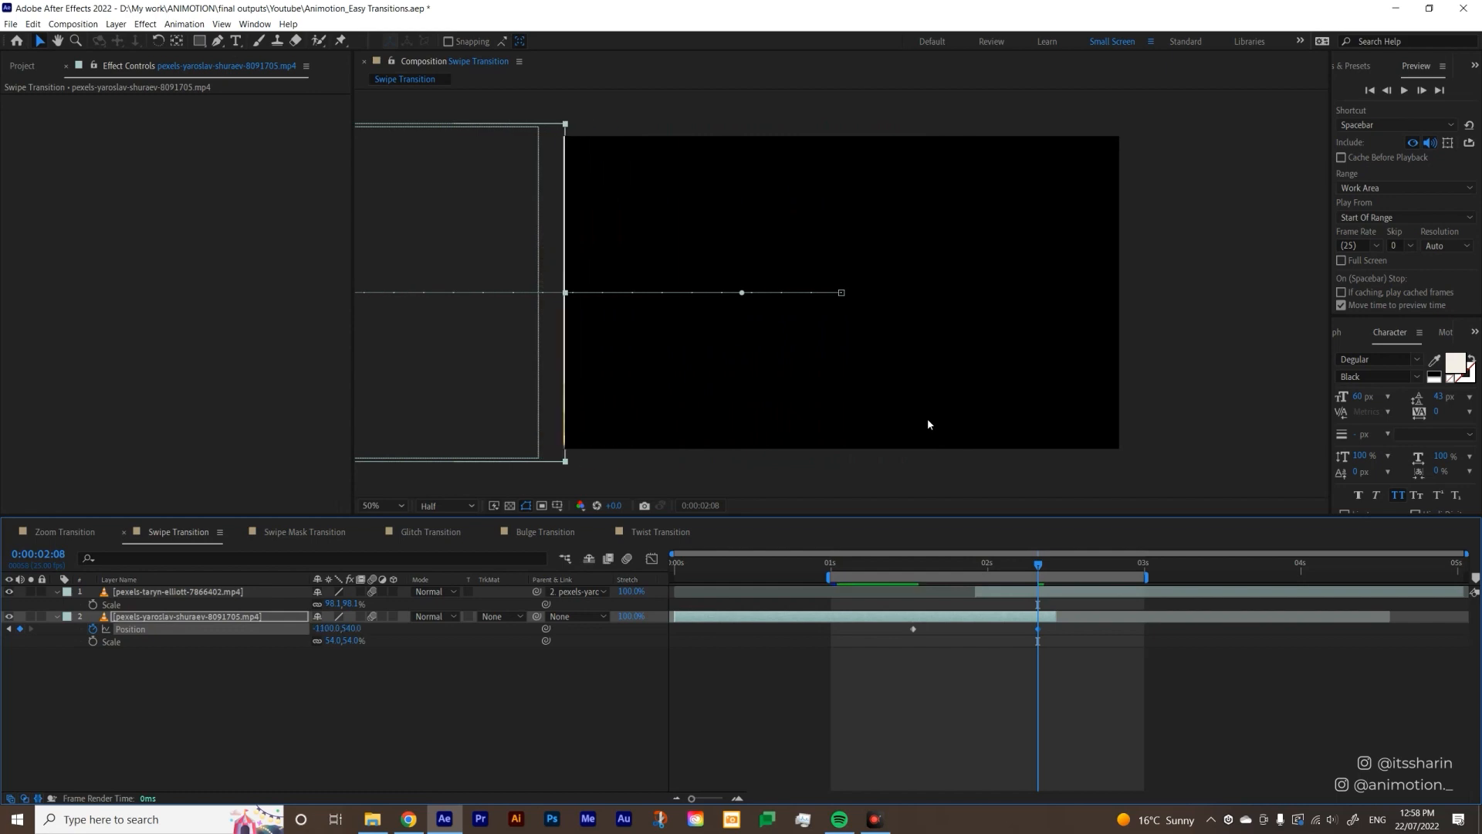
{"action": "key", "text": "shift+Left"}
{"action": "key", "text": "shift+Left"}
{"action": "mouse_move", "coordinate": [1027, 574]}
{"action": "left_mouse_down"}
{"action": "mouse_move", "coordinate": [1004, 574]}
{"action": "mouse_move", "coordinate": [1034, 583]}
{"action": "left_mouse_up"}
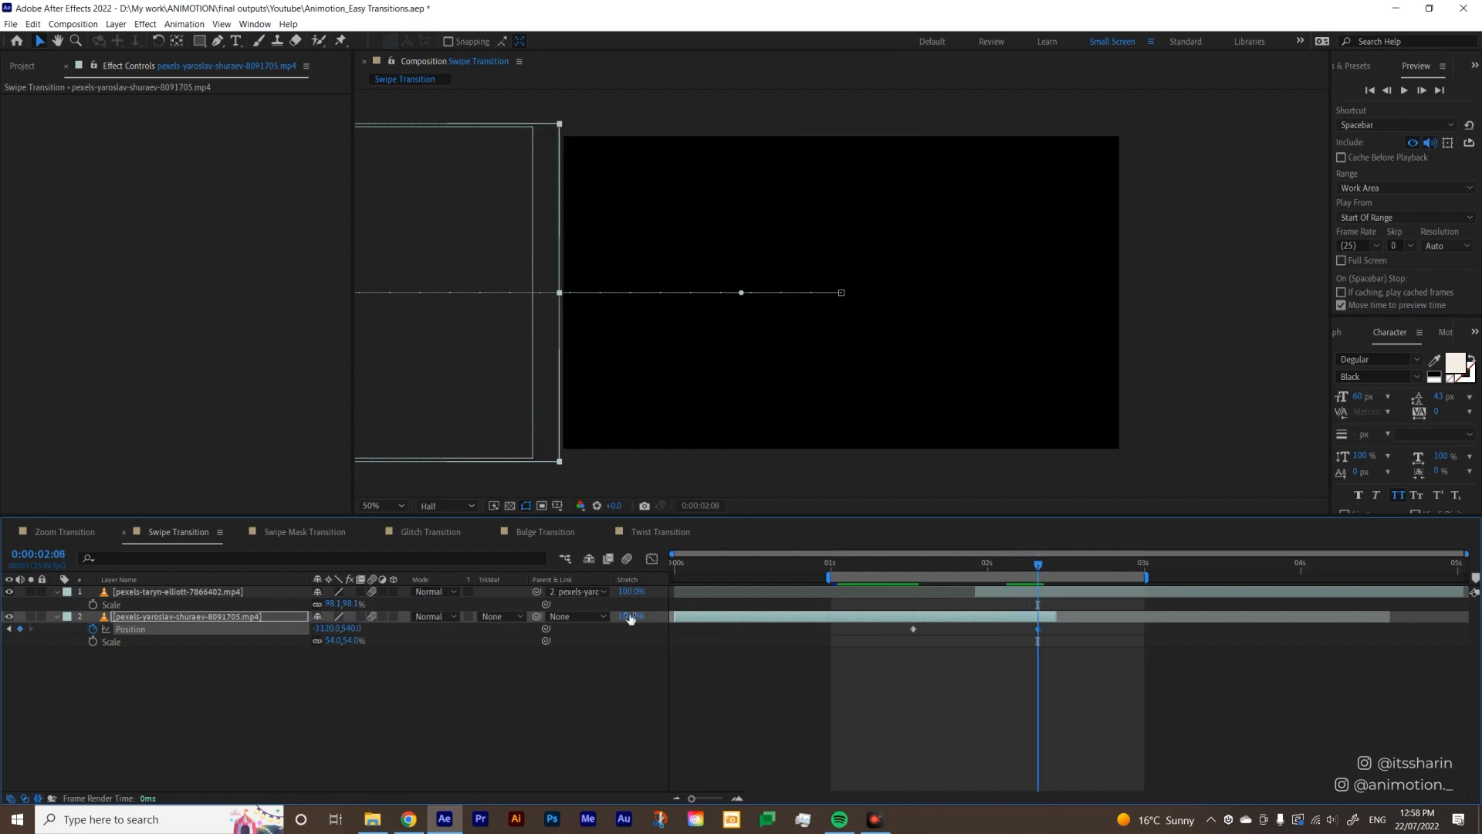
- Move the woman clip to fill the frame at 0:00:02:08 and extend its start back to about 1.6 seconds
{"action": "left_click", "coordinate": [1007, 593]}
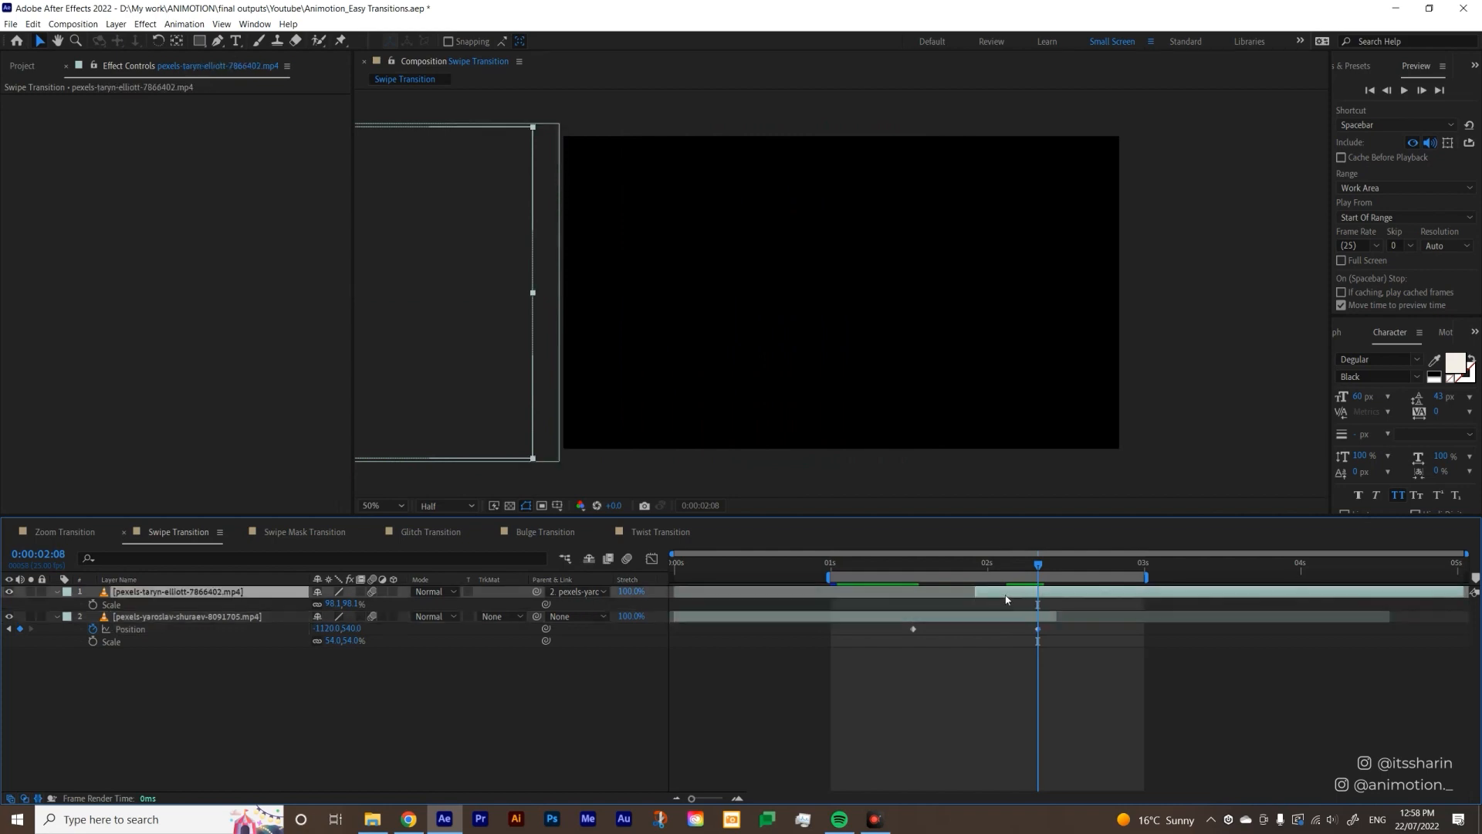
{"action": "left_click_drag", "start_coordinate": [455, 377], "coordinate": [1059, 378]}
{"action": "key", "text": "space"}
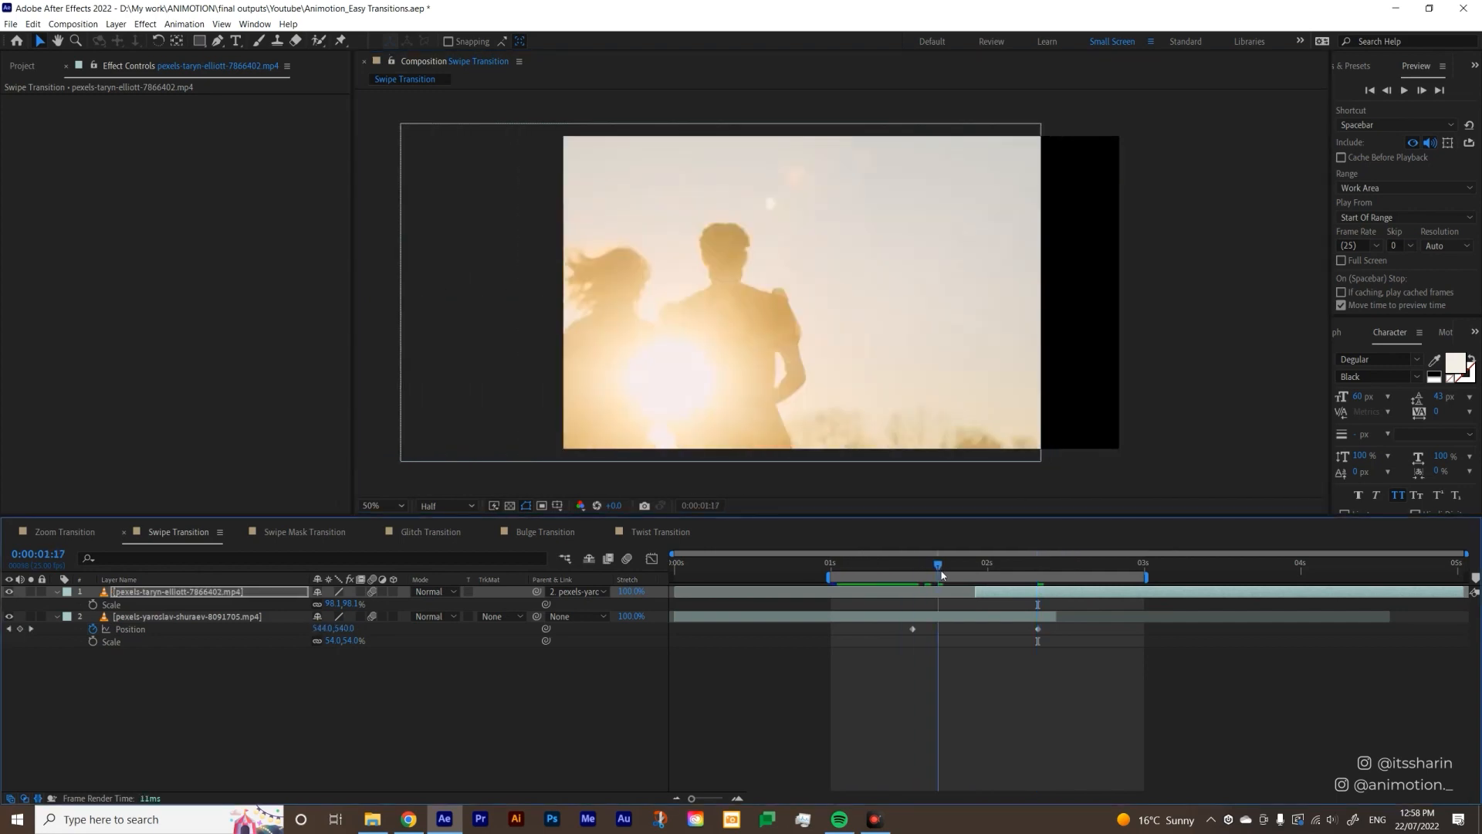
{"action": "mouse_move", "coordinate": [991, 577]}
{"action": "left_mouse_down"}
{"action": "mouse_move", "coordinate": [933, 586]}
{"action": "mouse_move", "coordinate": [960, 586]}
{"action": "mouse_move", "coordinate": [940, 569]}
{"action": "mouse_move", "coordinate": [935, 595]}
{"action": "mouse_move", "coordinate": [908, 571]}
{"action": "mouse_move", "coordinate": [981, 571]}
{"action": "left_mouse_up"}
{"action": "left_click", "coordinate": [970, 591]}
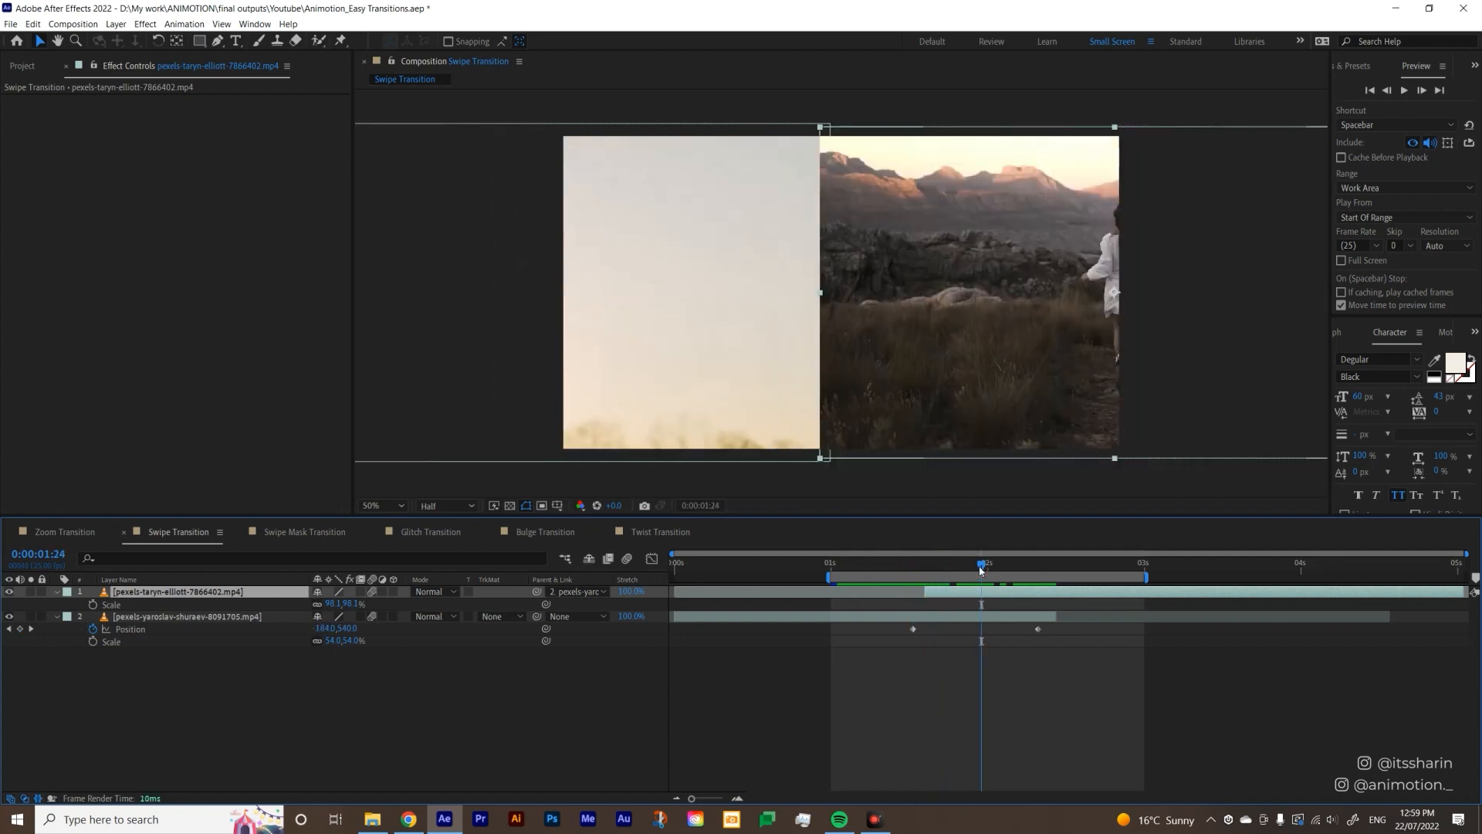
- Apply the Ease Middle 03 preset to the couple clip's Position keyframes, preview the swipe and enable the composition's motion blur
{"action": "left_click", "coordinate": [979, 656]}
{"action": "left_click_drag", "start_coordinate": [977, 656], "coordinate": [874, 634]}
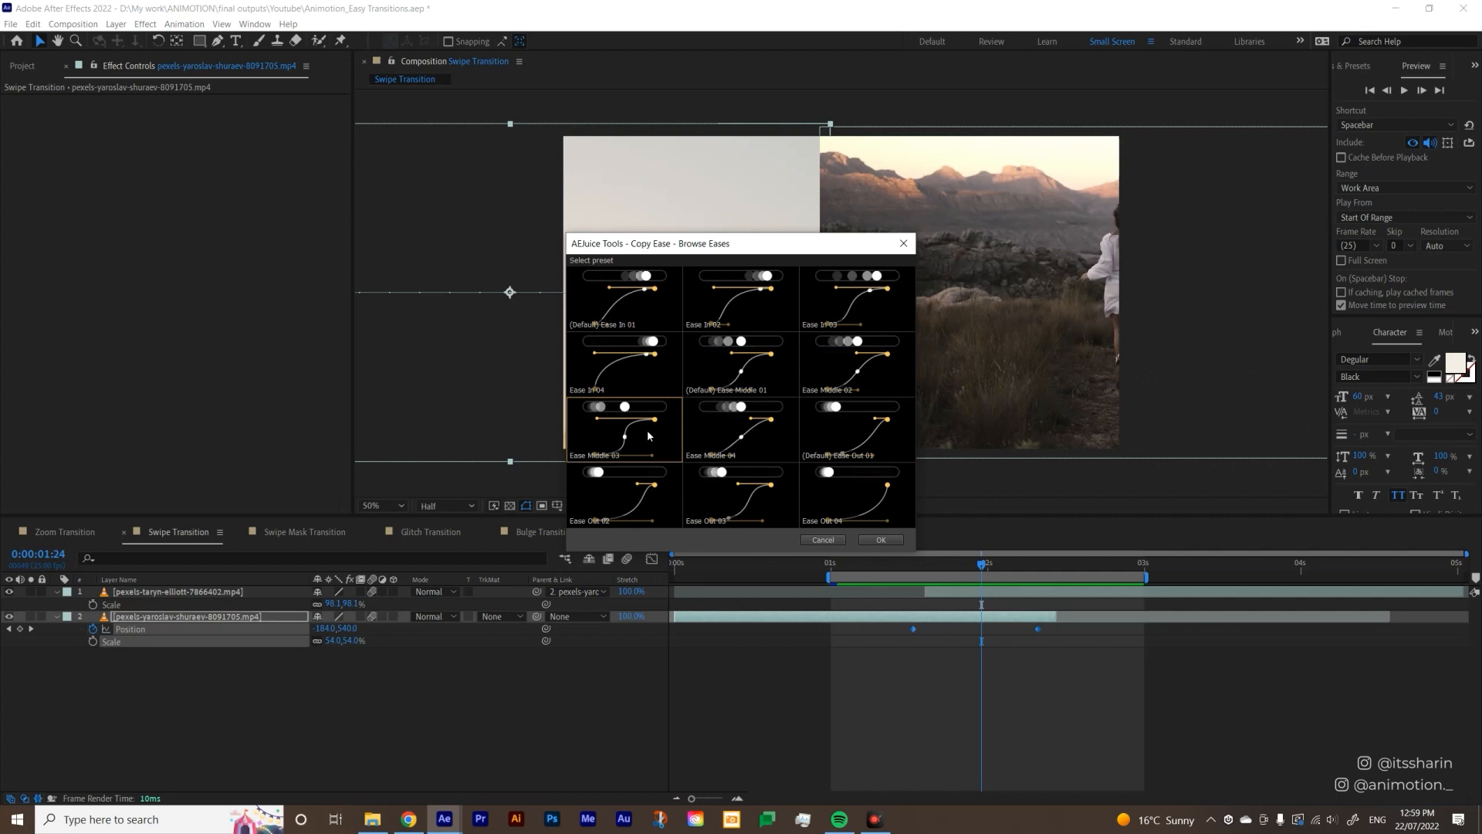
{"action": "double_click", "coordinate": [647, 432]}
{"action": "left_click", "coordinate": [990, 697]}
{"action": "key", "text": "space"}
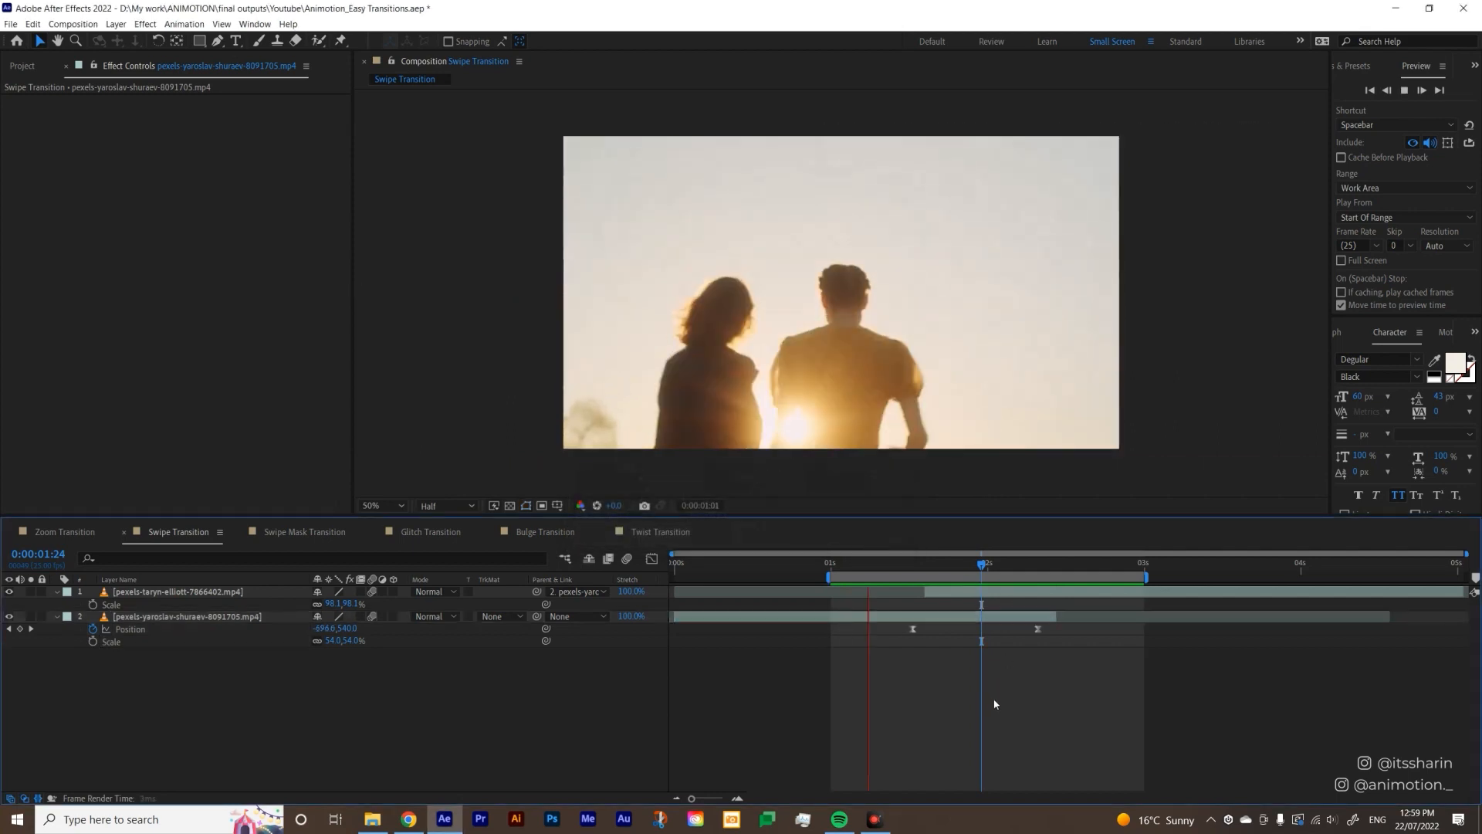
{"action": "left_click", "coordinate": [626, 558]}
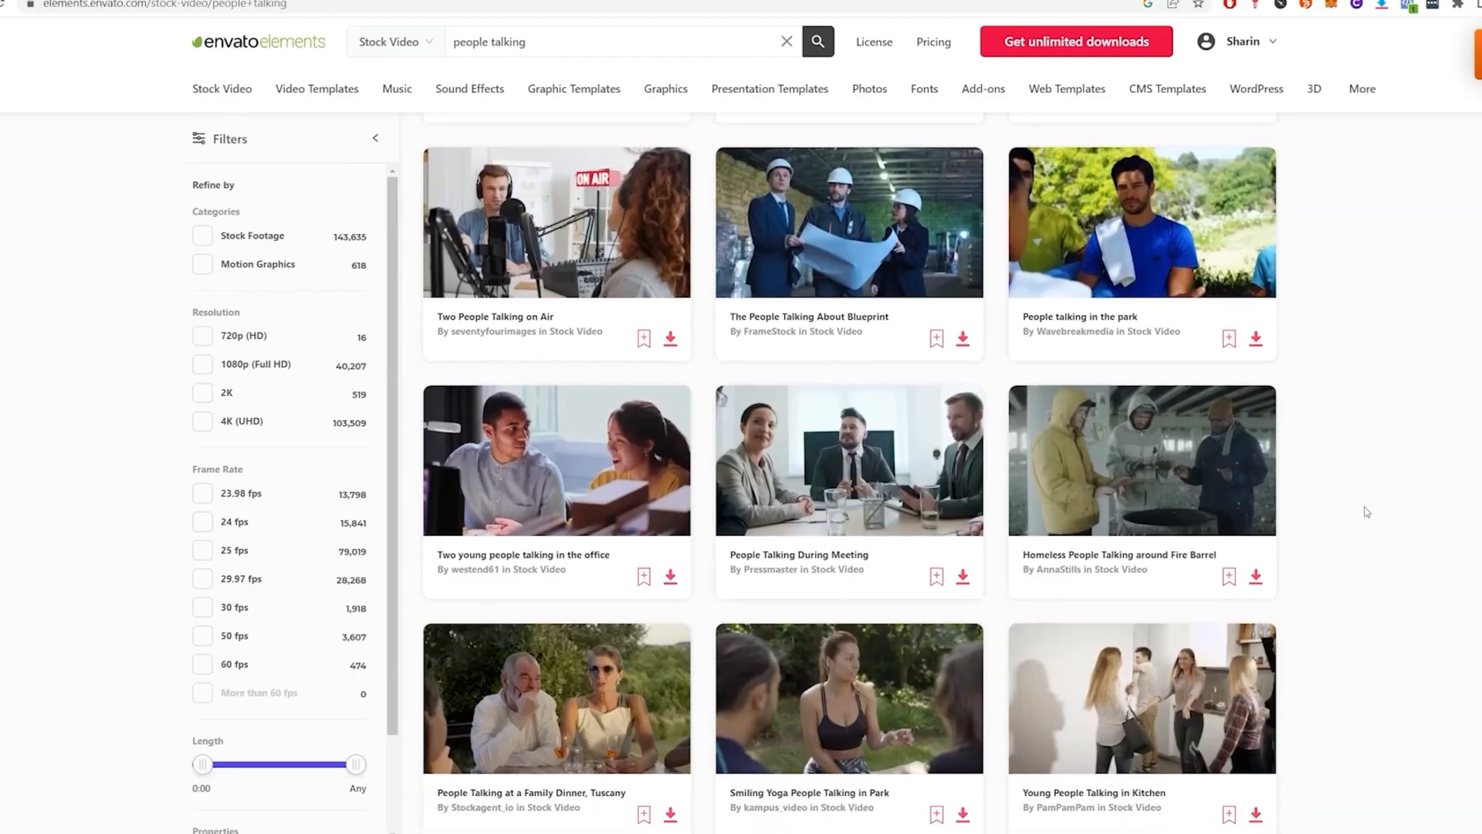
{"action": "scroll", "coordinate": [1366, 512], "scroll_direction": "down", "scroll_amount": 5}
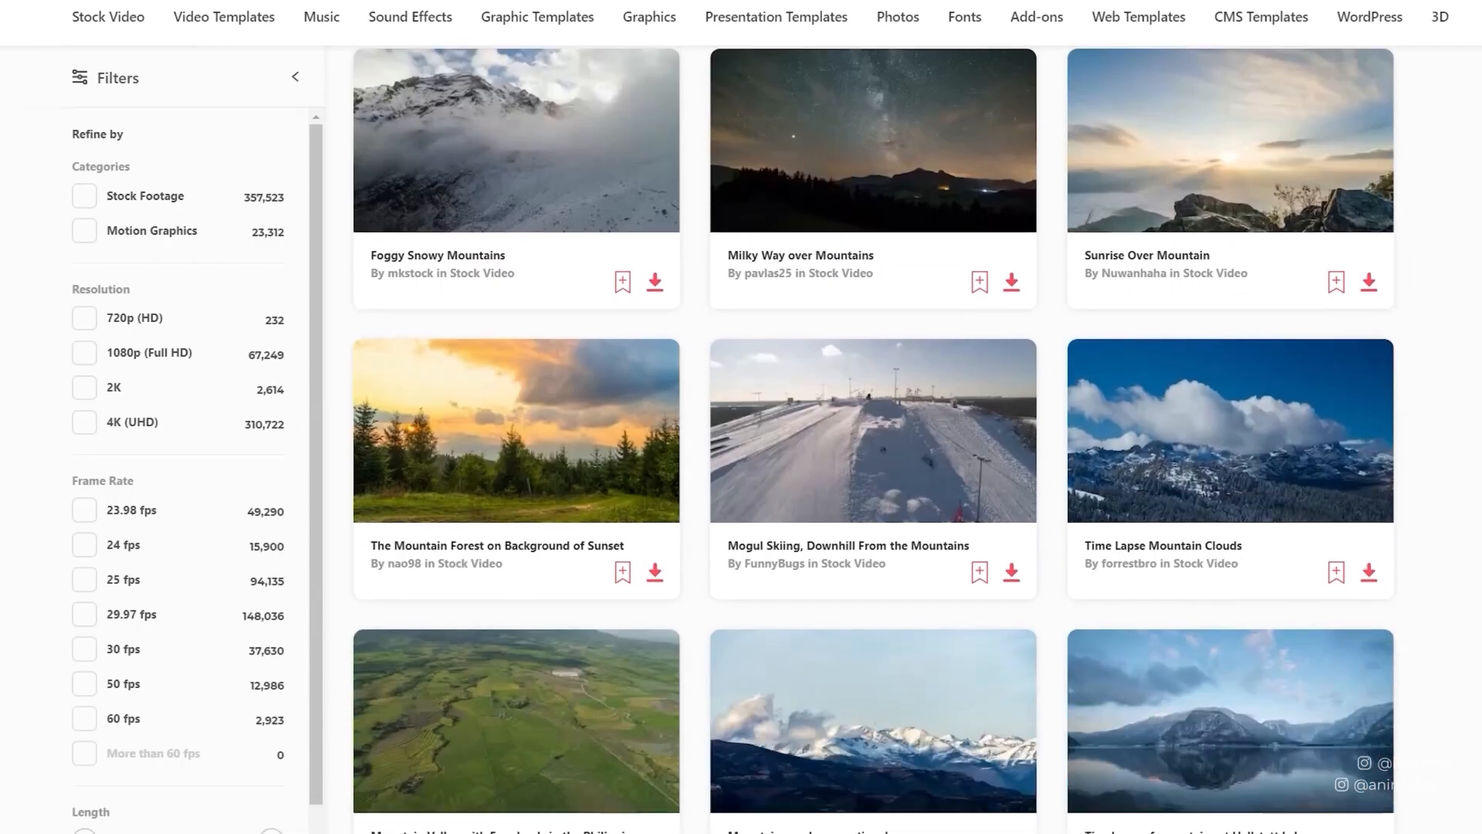
- In the browser, examine Envato Elements' stock video, photo and character graphics listings and its individual subscription plan
{"action": "scroll", "coordinate": [873, 438], "scroll_direction": "down", "scroll_amount": 9}
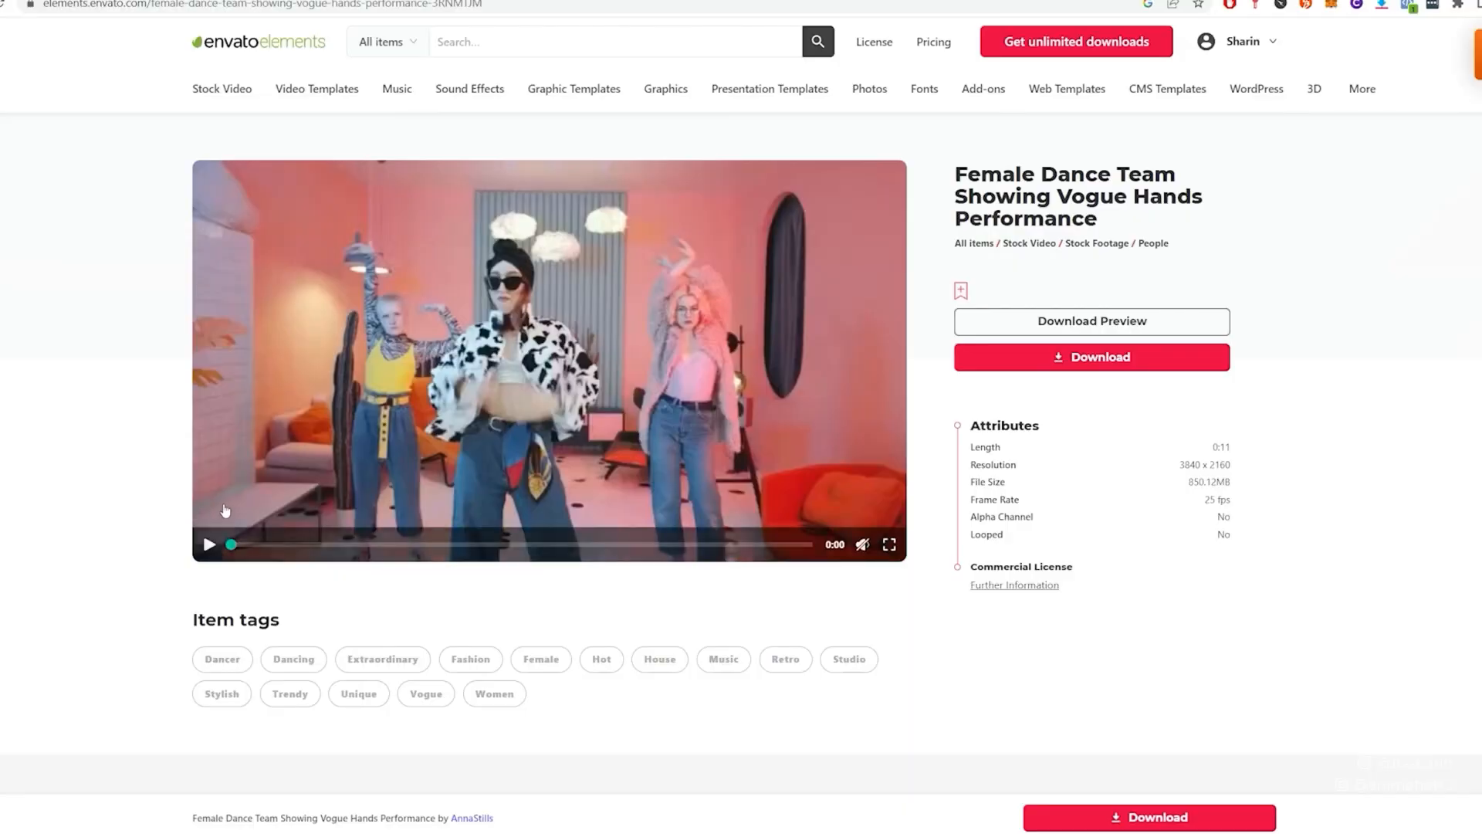
{"action": "left_click", "coordinate": [209, 545]}
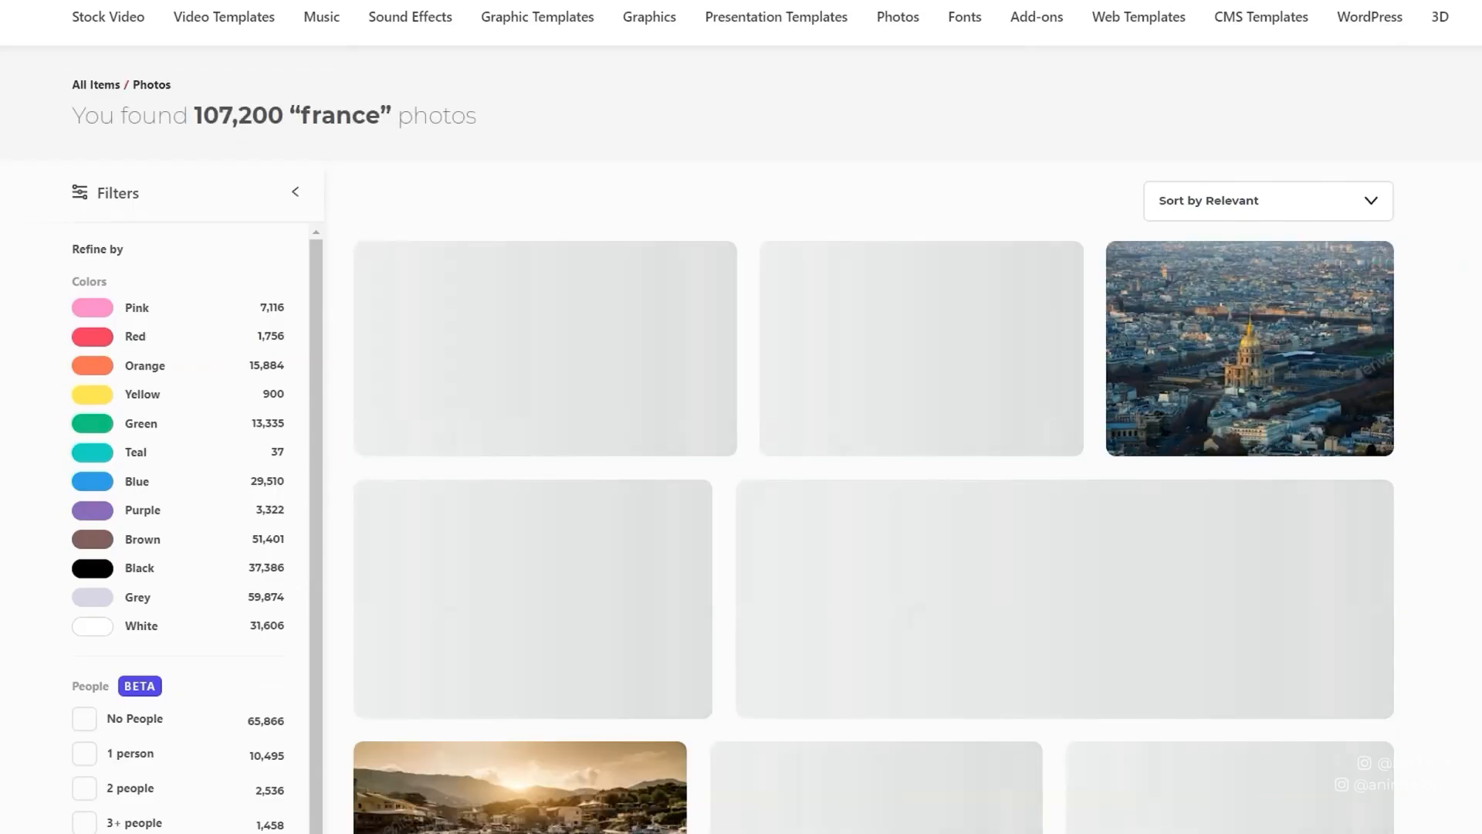
{"action": "scroll", "coordinate": [873, 440], "scroll_direction": "down", "scroll_amount": 2}
{"action": "scroll", "coordinate": [872, 439], "scroll_direction": "down", "scroll_amount": 5}
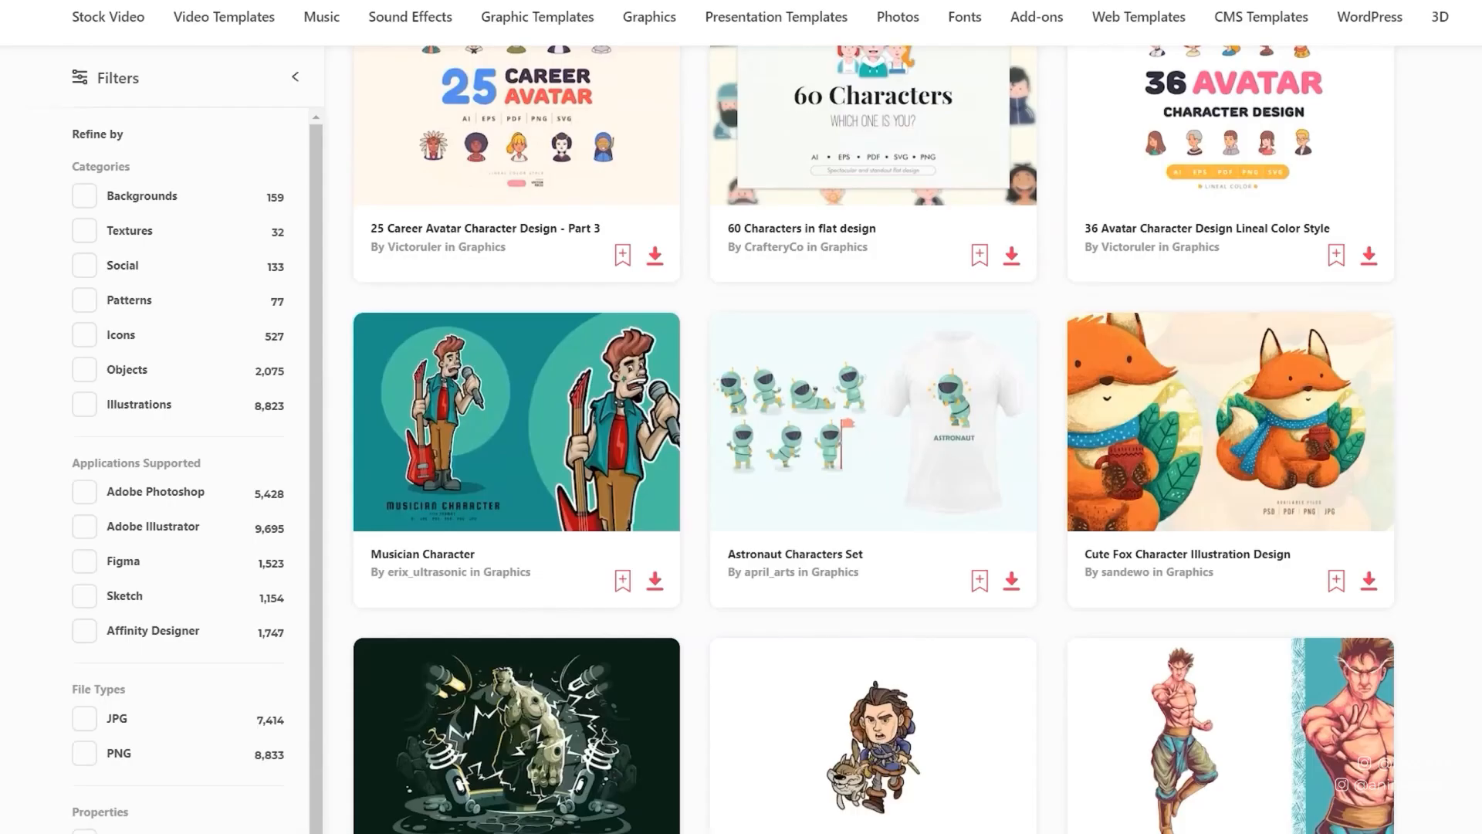
{"action": "scroll", "coordinate": [872, 439], "scroll_direction": "down", "scroll_amount": 10}
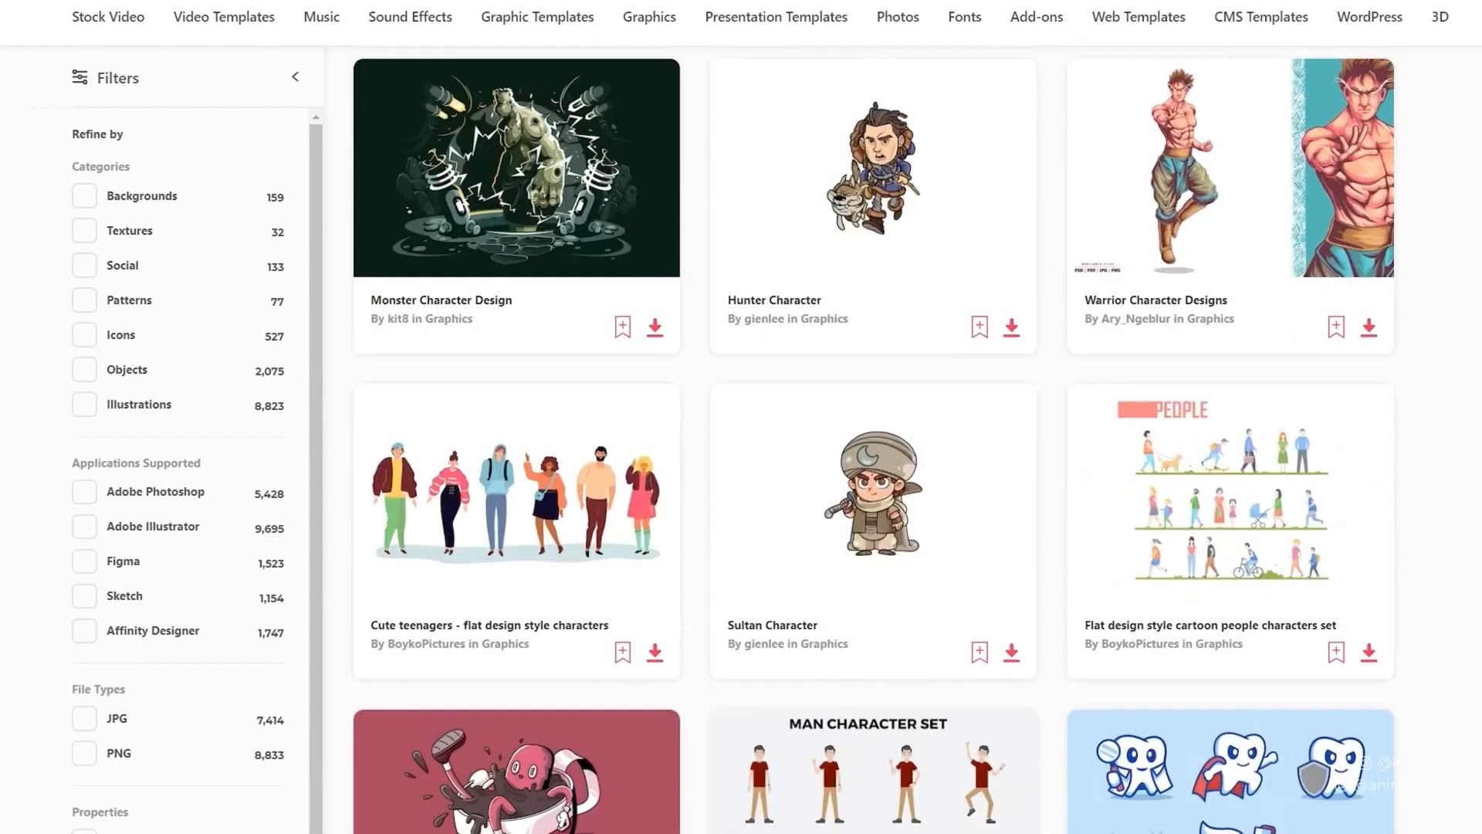
{"action": "scroll", "coordinate": [873, 440], "scroll_direction": "down", "scroll_amount": 8}
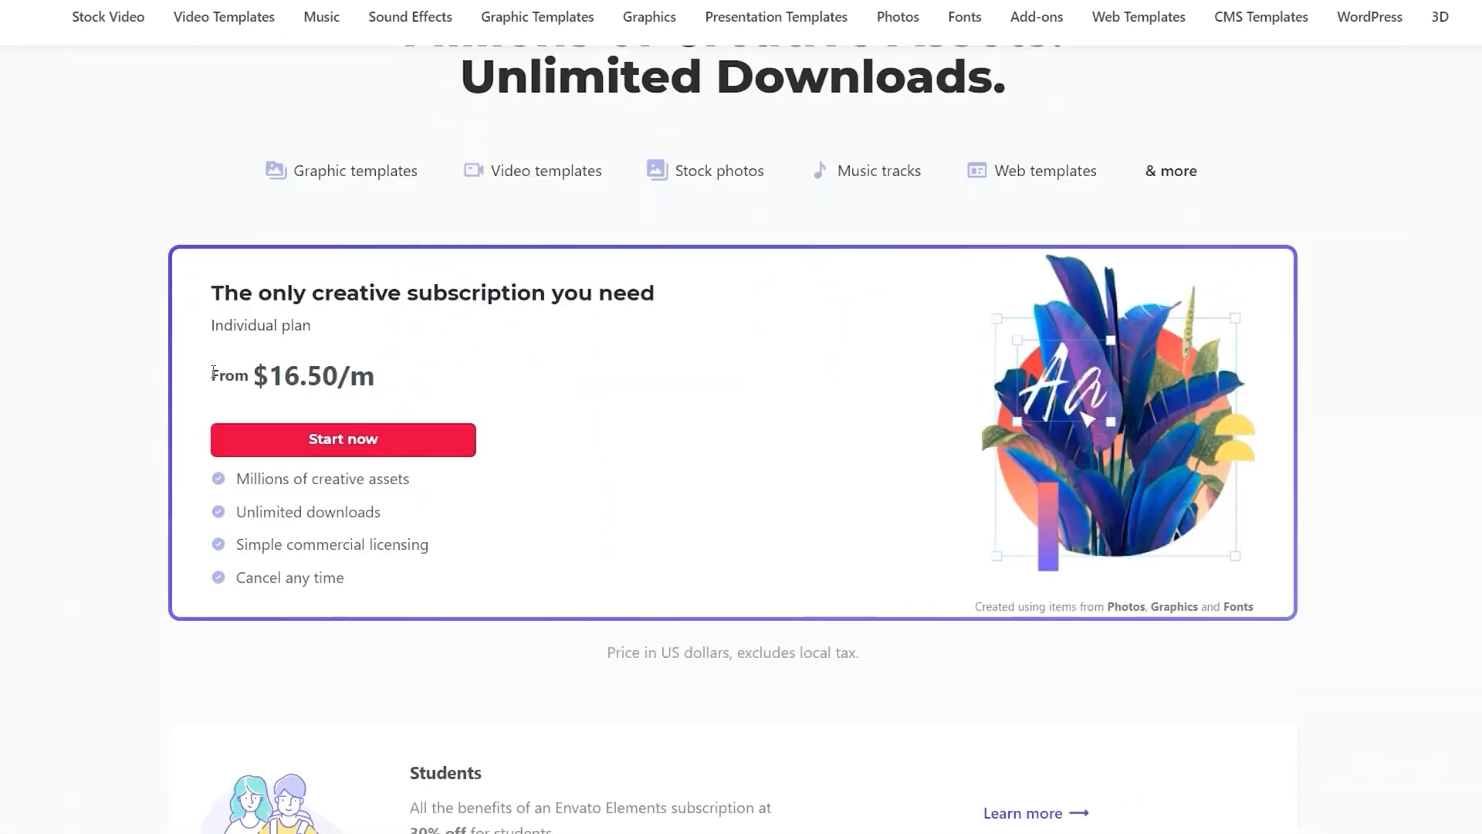
{"action": "left_click_drag", "start_coordinate": [211, 375], "coordinate": [386, 372]}
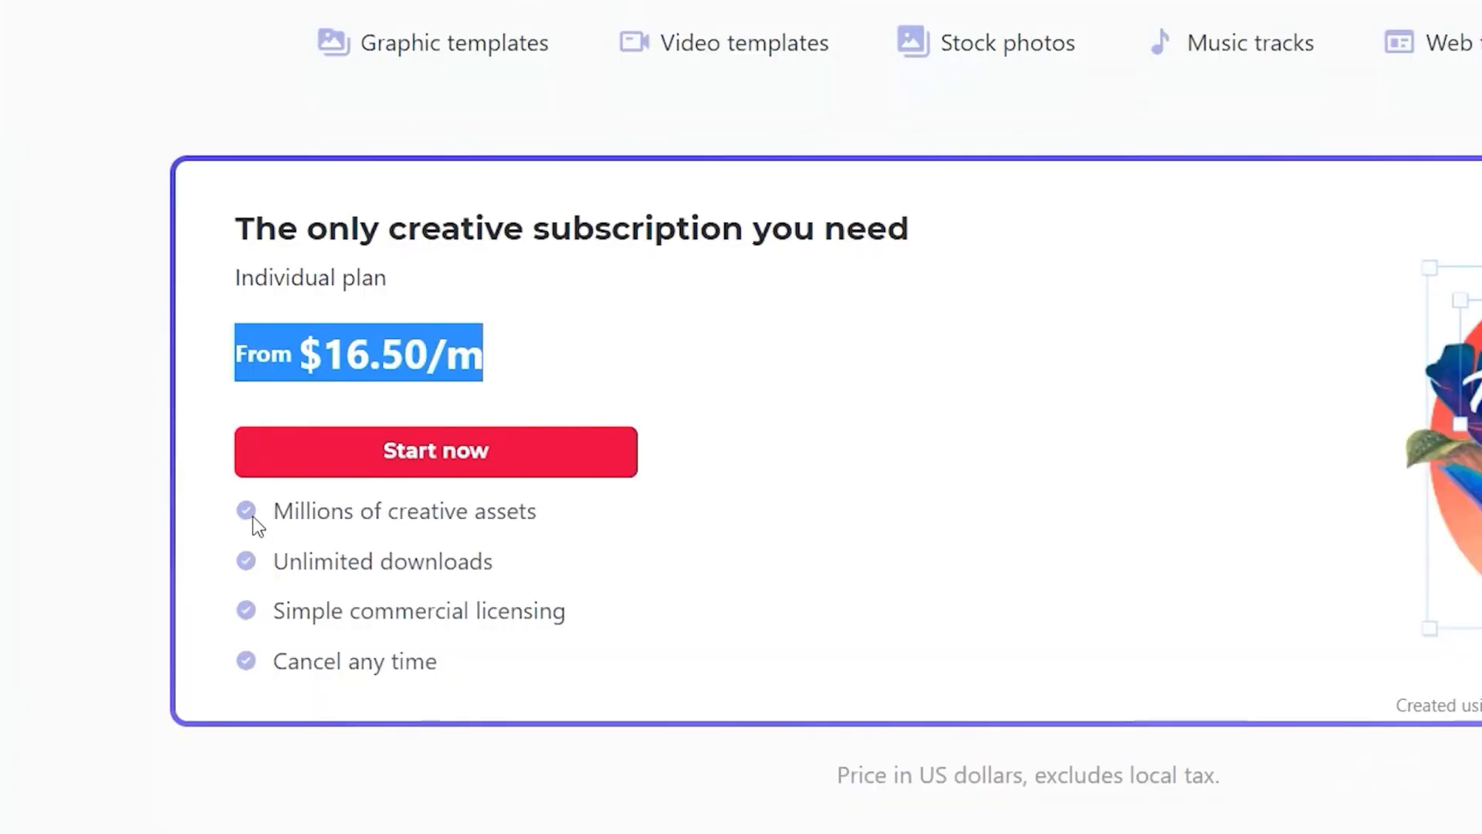
{"action": "left_click_drag", "start_coordinate": [276, 509], "coordinate": [442, 675]}
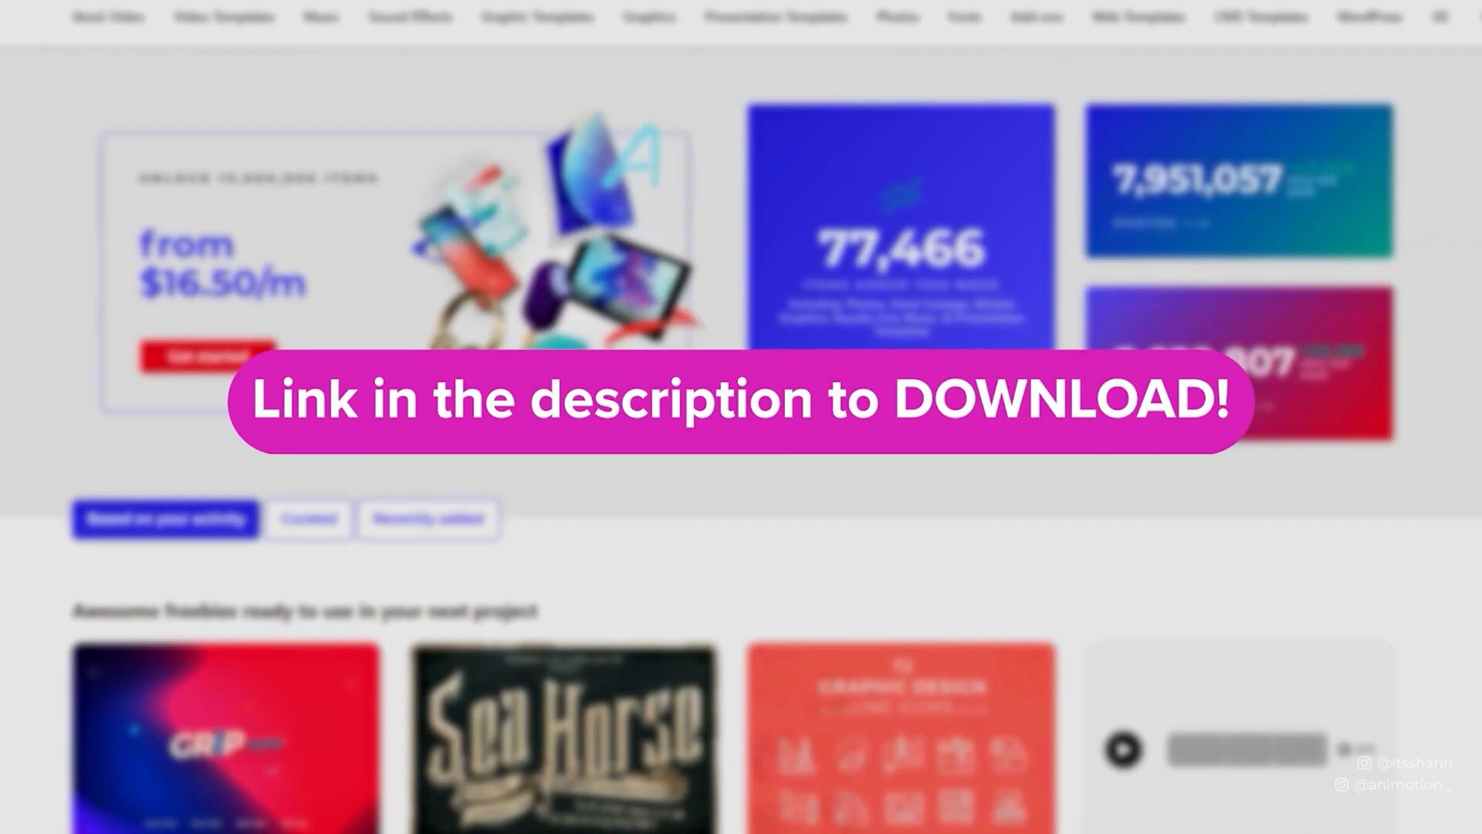
{"action": "scroll", "coordinate": [223, 649], "scroll_direction": "down", "scroll_amount": 1}
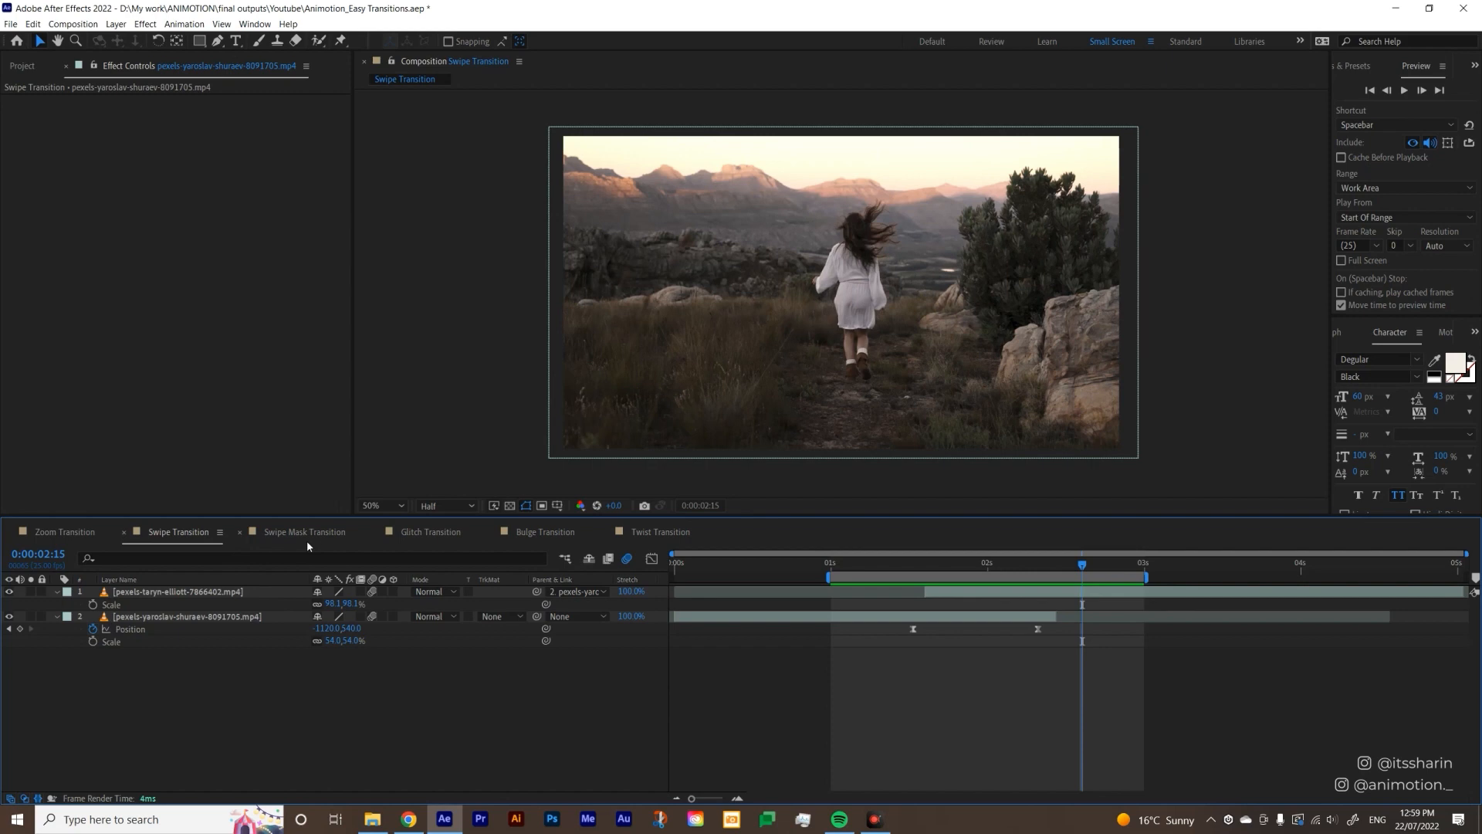
- In After Effects' Swipe Mask Transition composition, pre-compose the woman clip as "woman run", leaving all attributes in place, and label it pink
{"action": "left_click", "coordinate": [307, 532]}
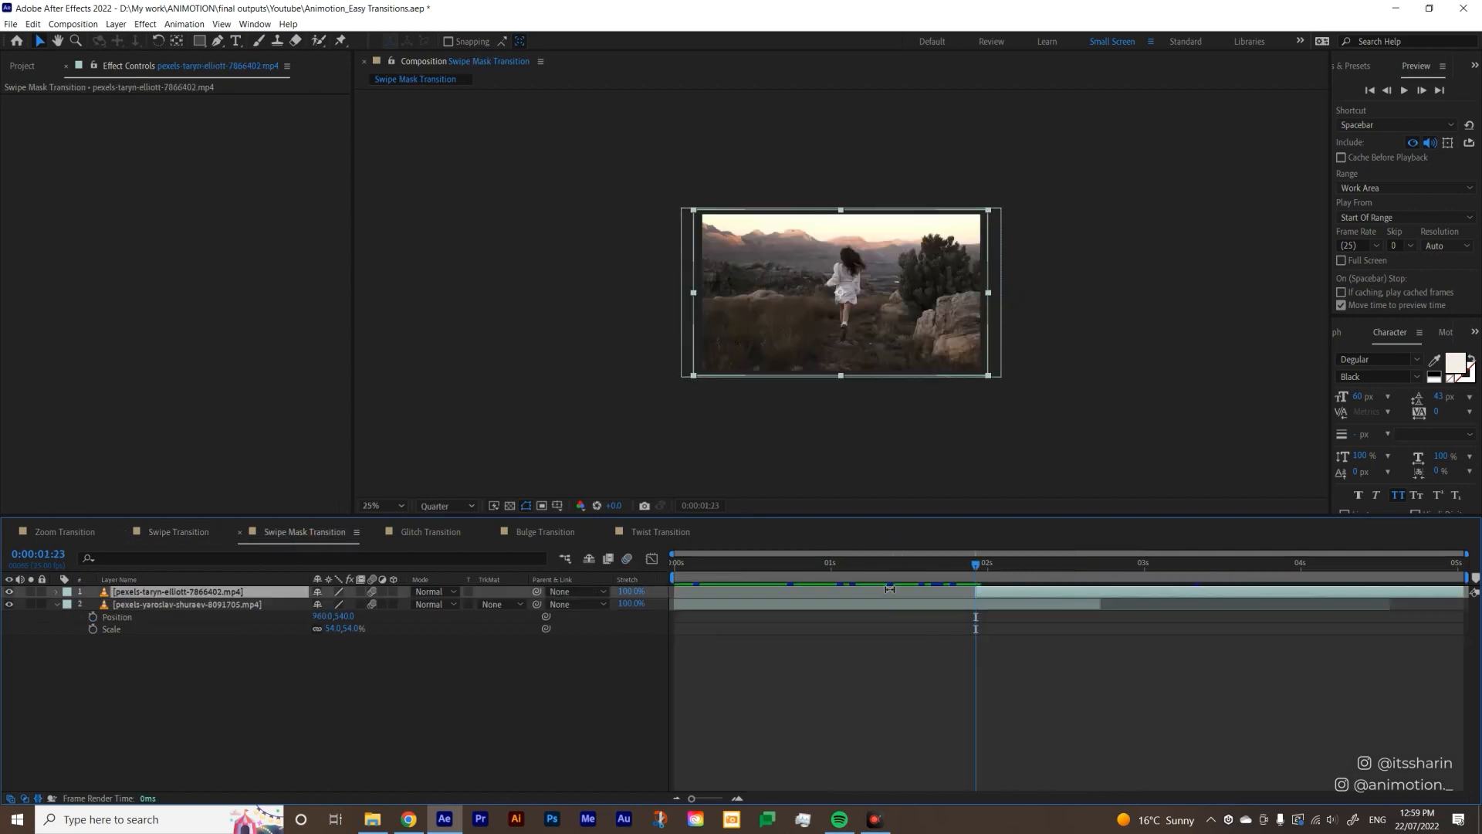
{"action": "right_click", "coordinate": [1017, 590]}
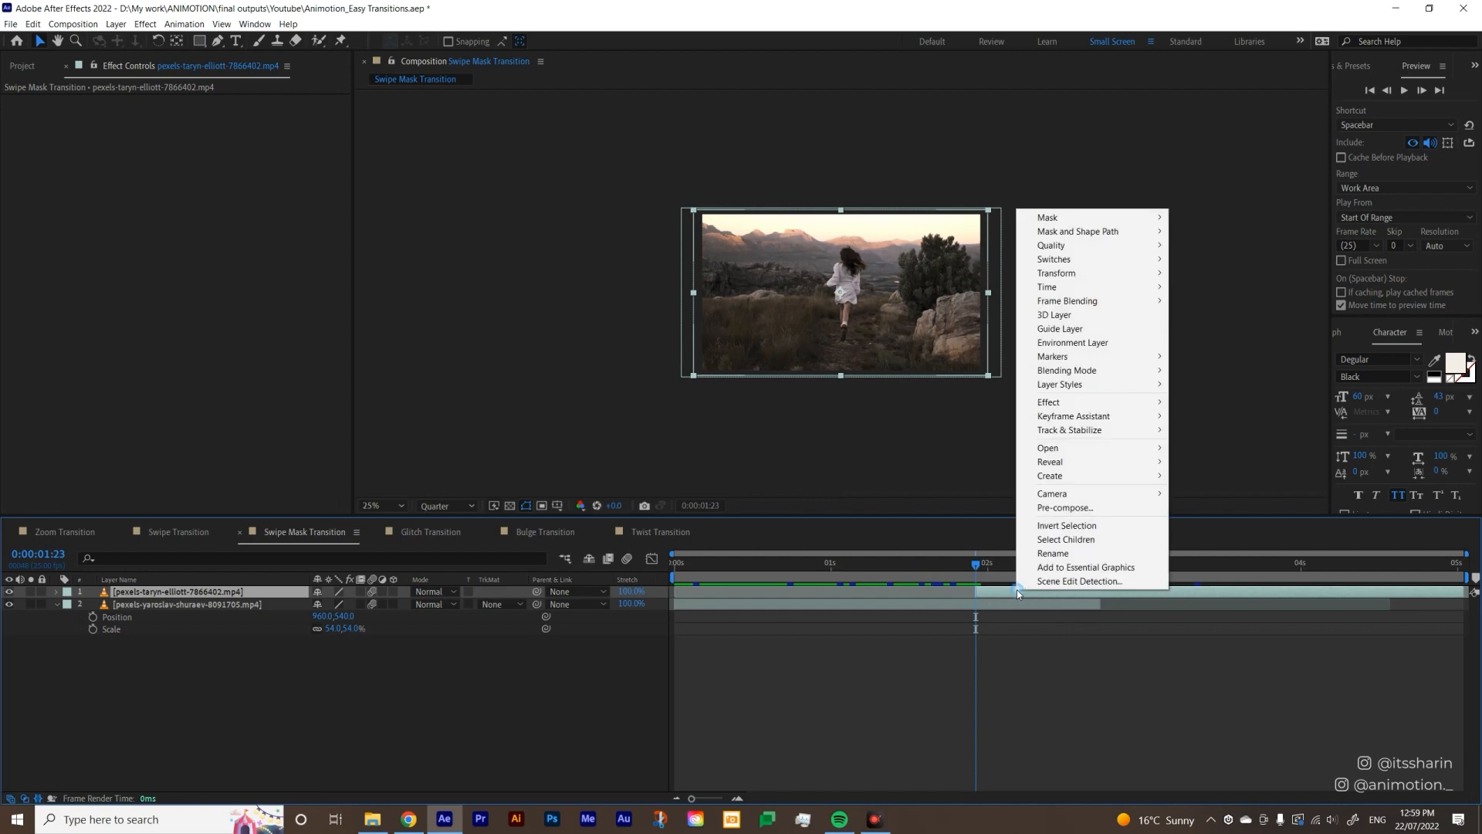
{"action": "left_click", "coordinate": [1113, 508]}
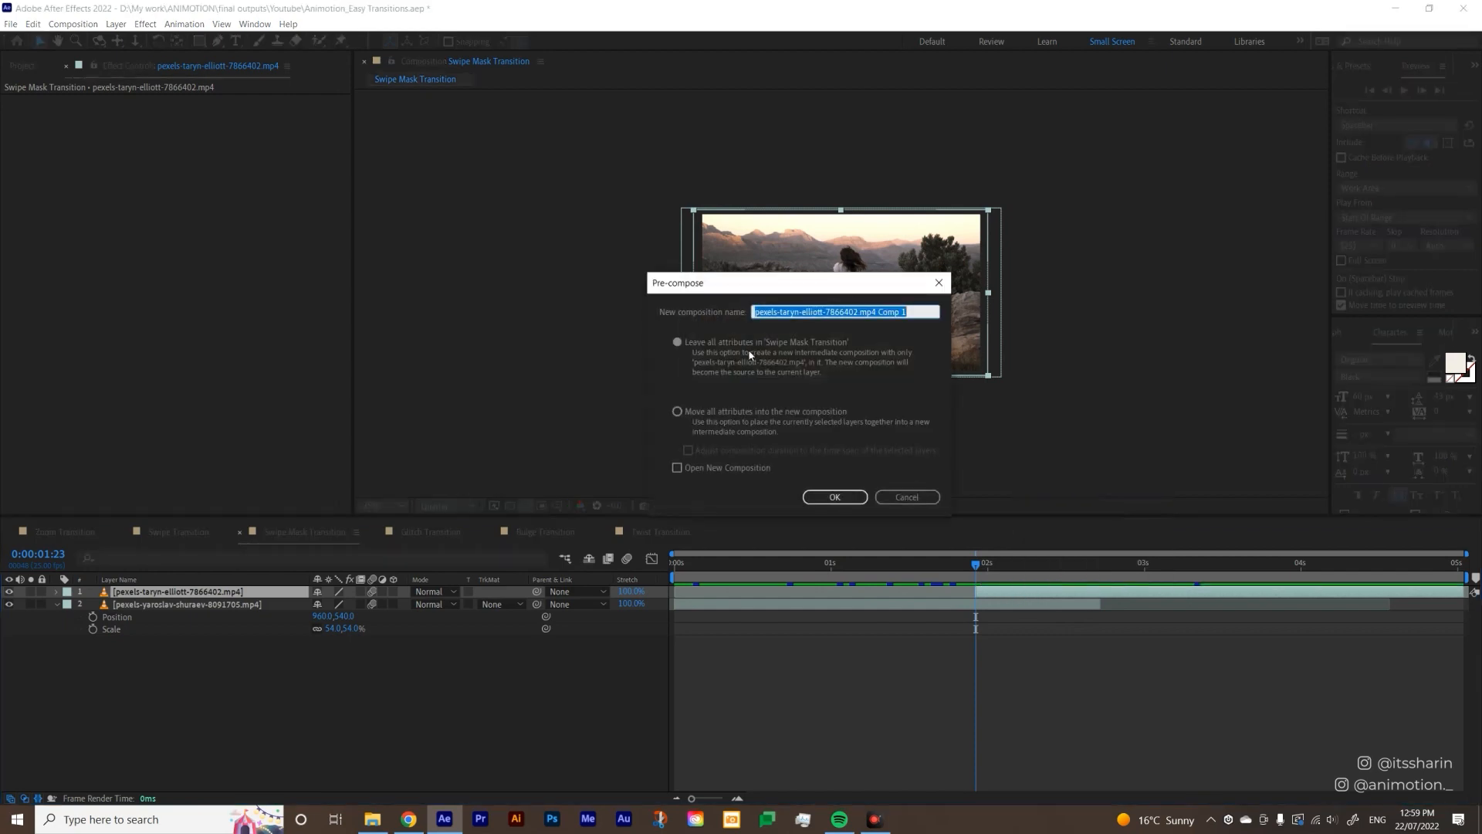
{"action": "type", "text": "woman run"}
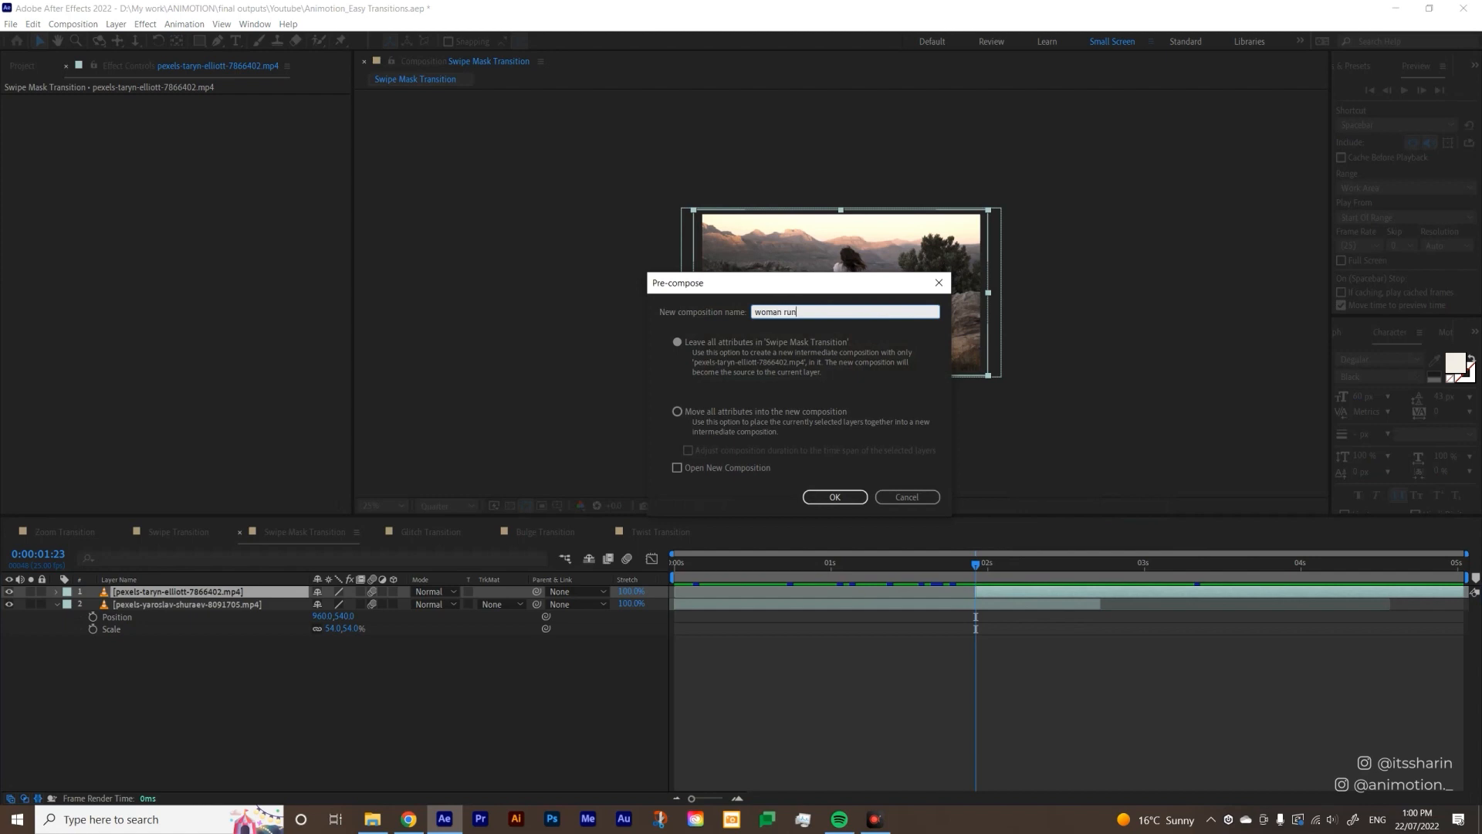
{"action": "key", "text": "Return"}
{"action": "left_click", "coordinate": [67, 591]}
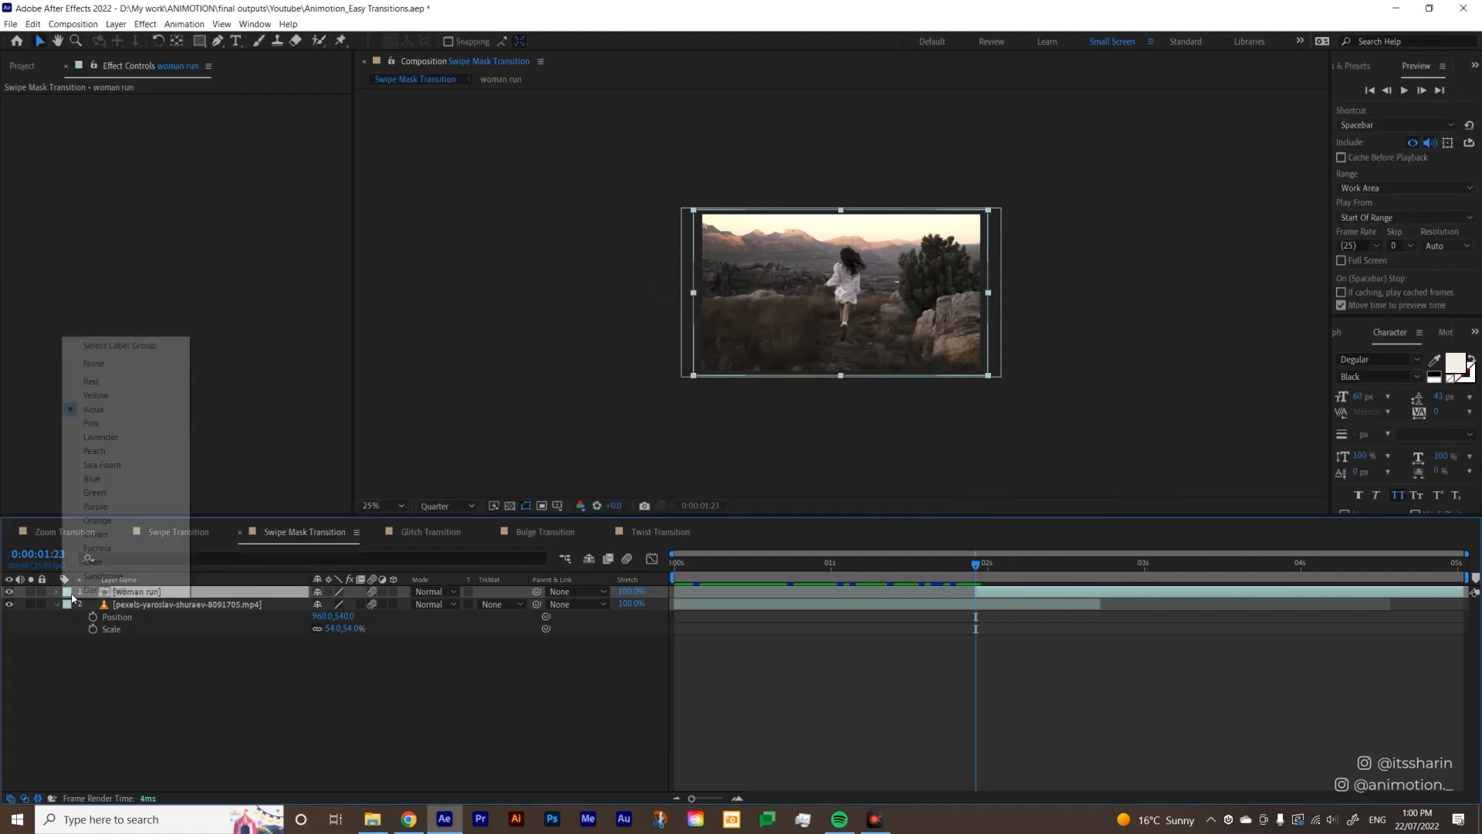
{"action": "left_click", "coordinate": [97, 423]}
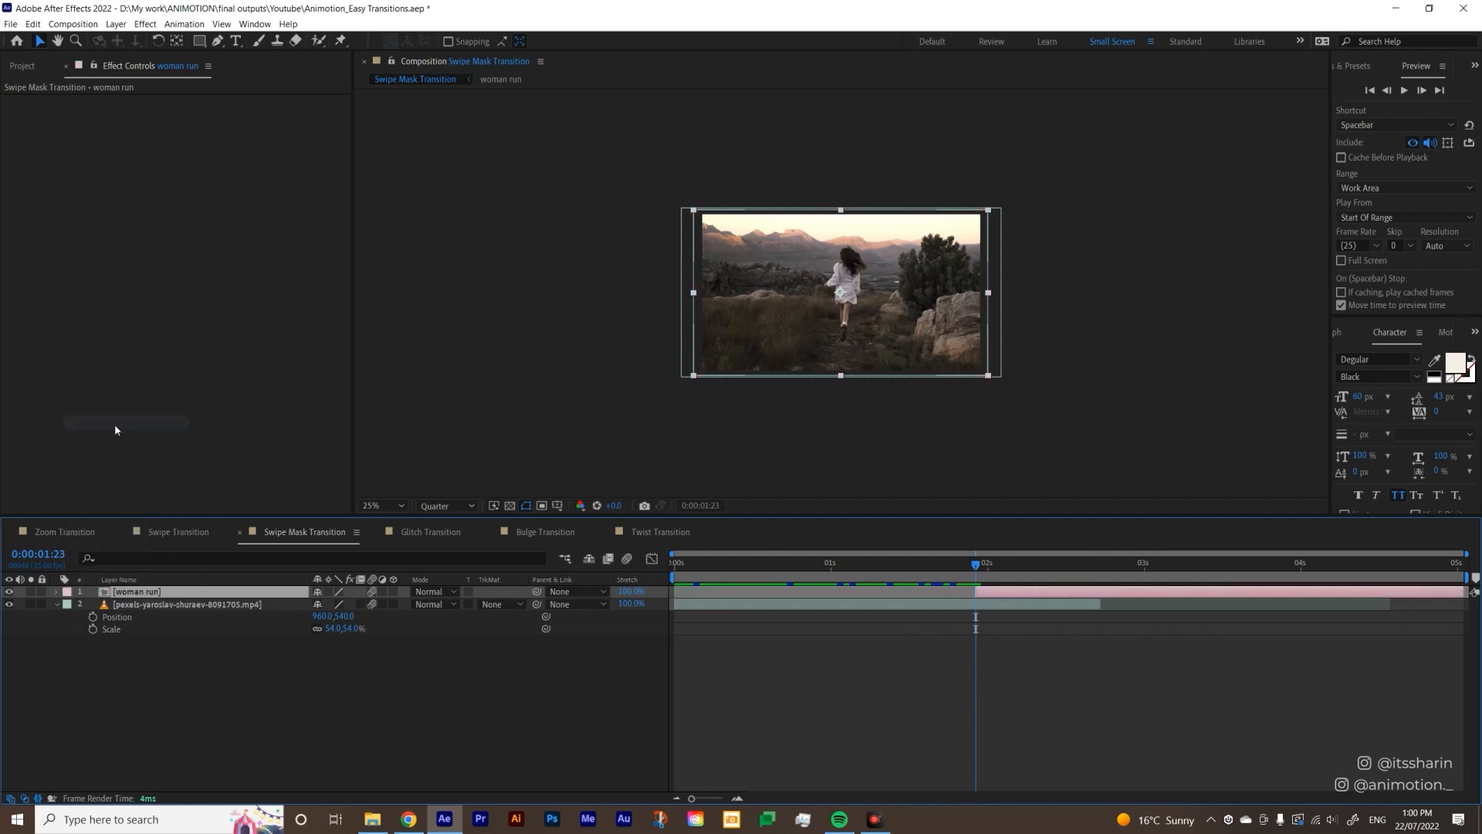
- Set the width of the woman run composition to 8000 px
{"action": "double_click", "coordinate": [987, 591]}
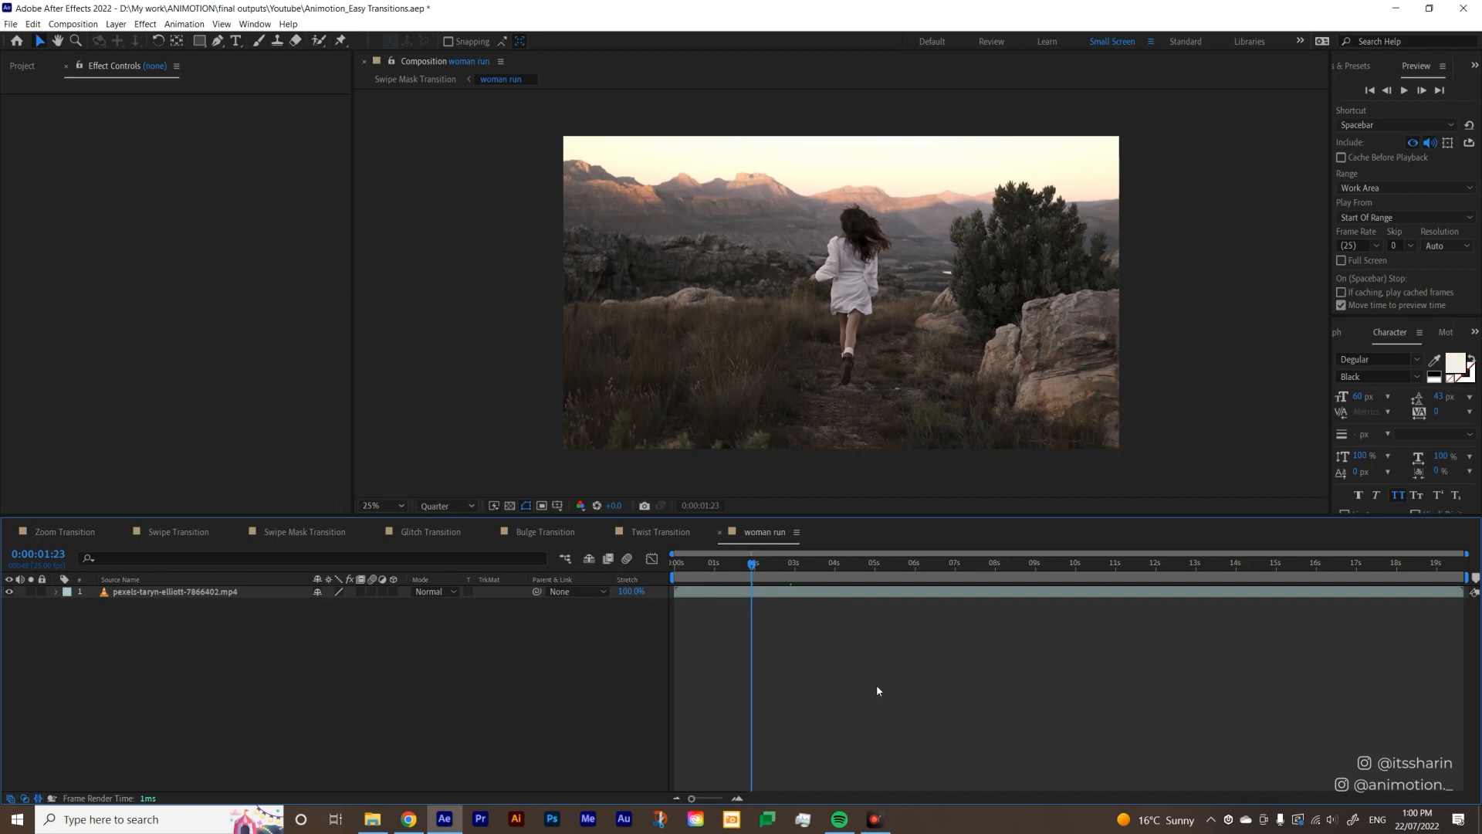
{"action": "key", "text": "ctrl+k"}
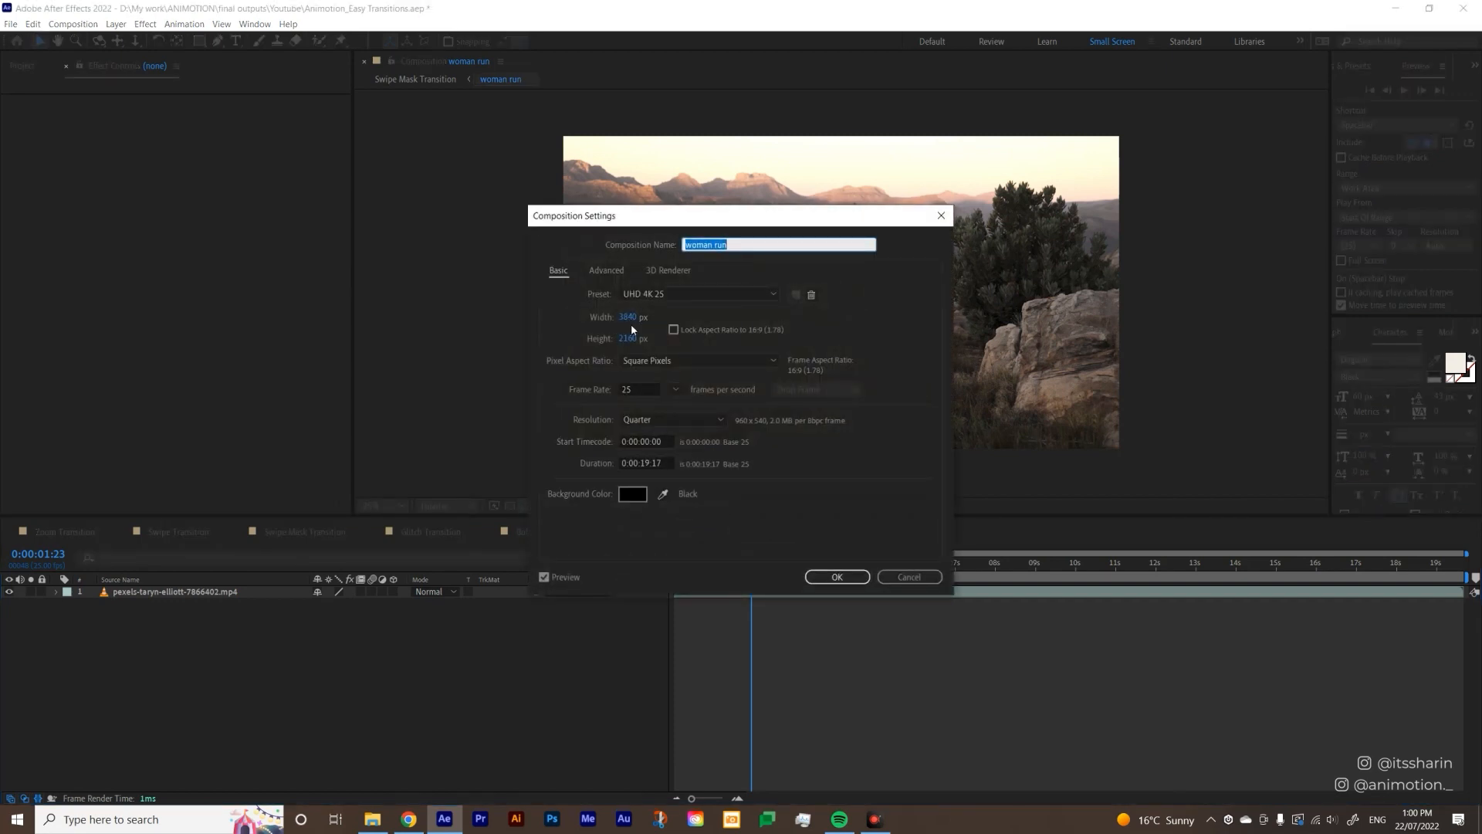
{"action": "left_click", "coordinate": [623, 317]}
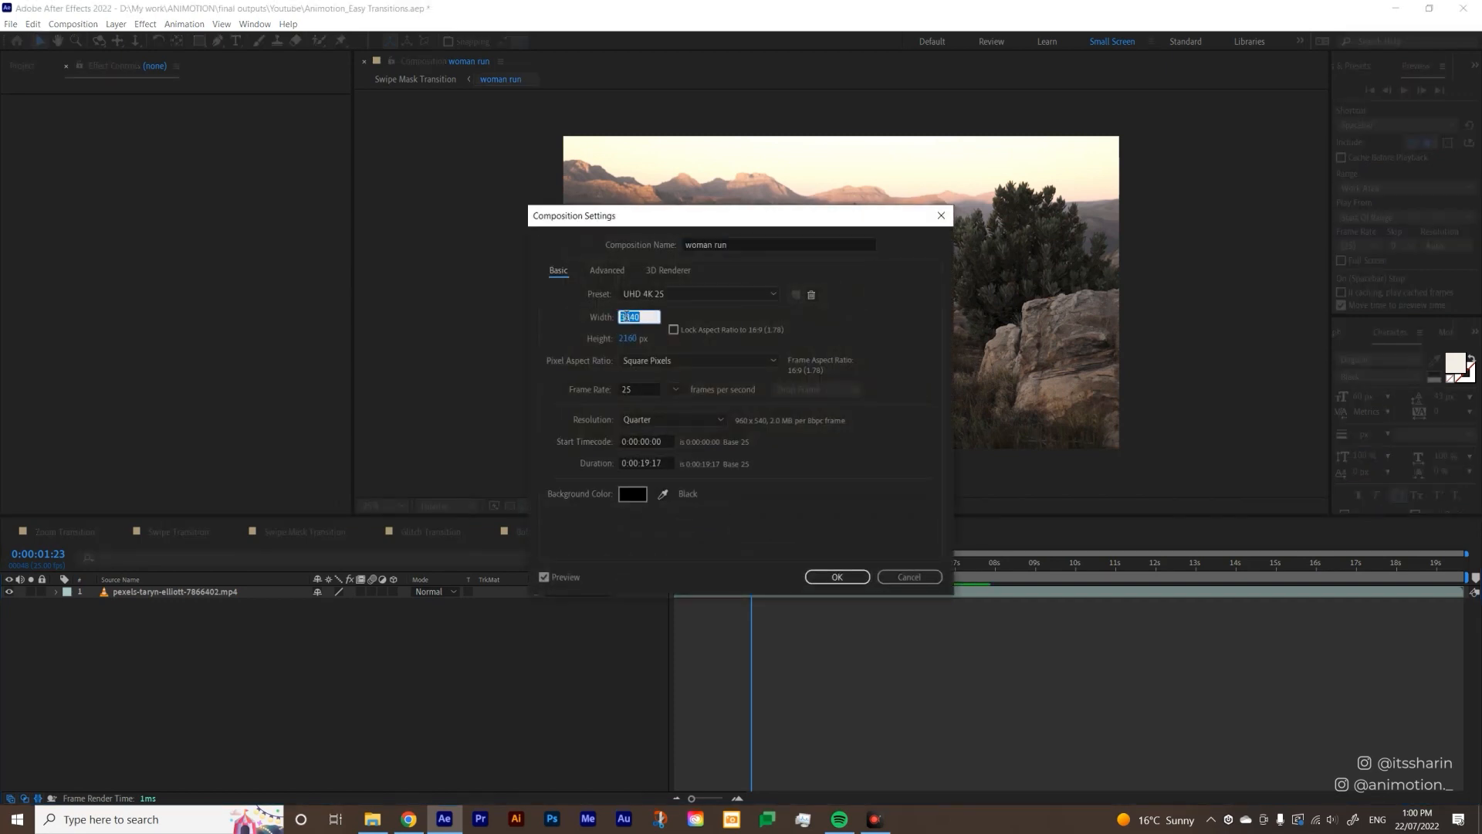
{"action": "type", "text": "8000"}
{"action": "key", "text": "Return"}
- Apply Motion Tile to the woman clip inside woman run with Output Width 620 and Mirror Edges enabled
{"action": "left_click", "coordinate": [772, 594]}
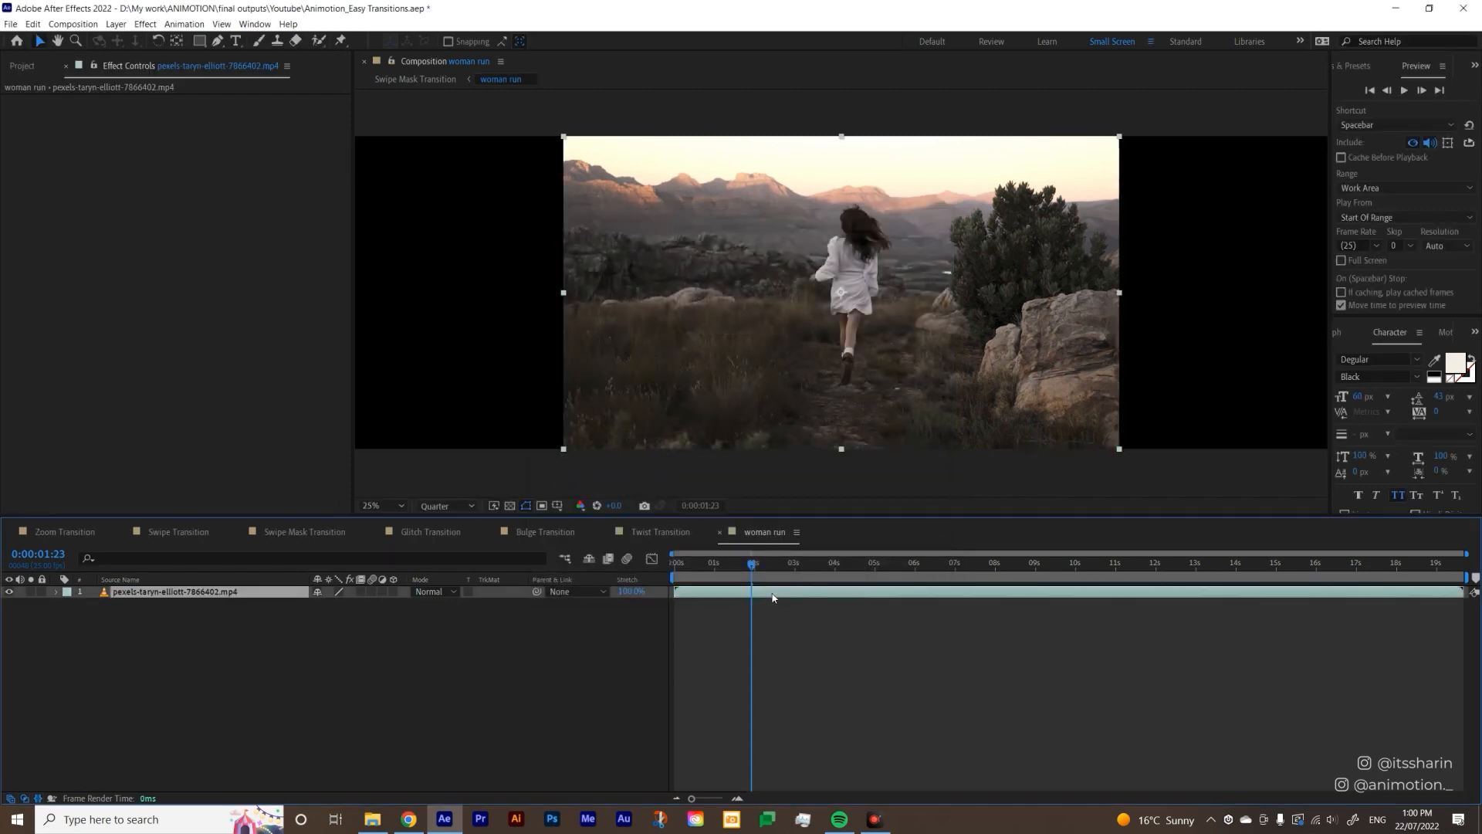
{"action": "key", "text": "ctrl+space"}
{"action": "type", "text": "motion"}
{"action": "key", "text": "Return"}
{"action": "left_click_drag", "start_coordinate": [198, 149], "coordinate": [225, 150]}
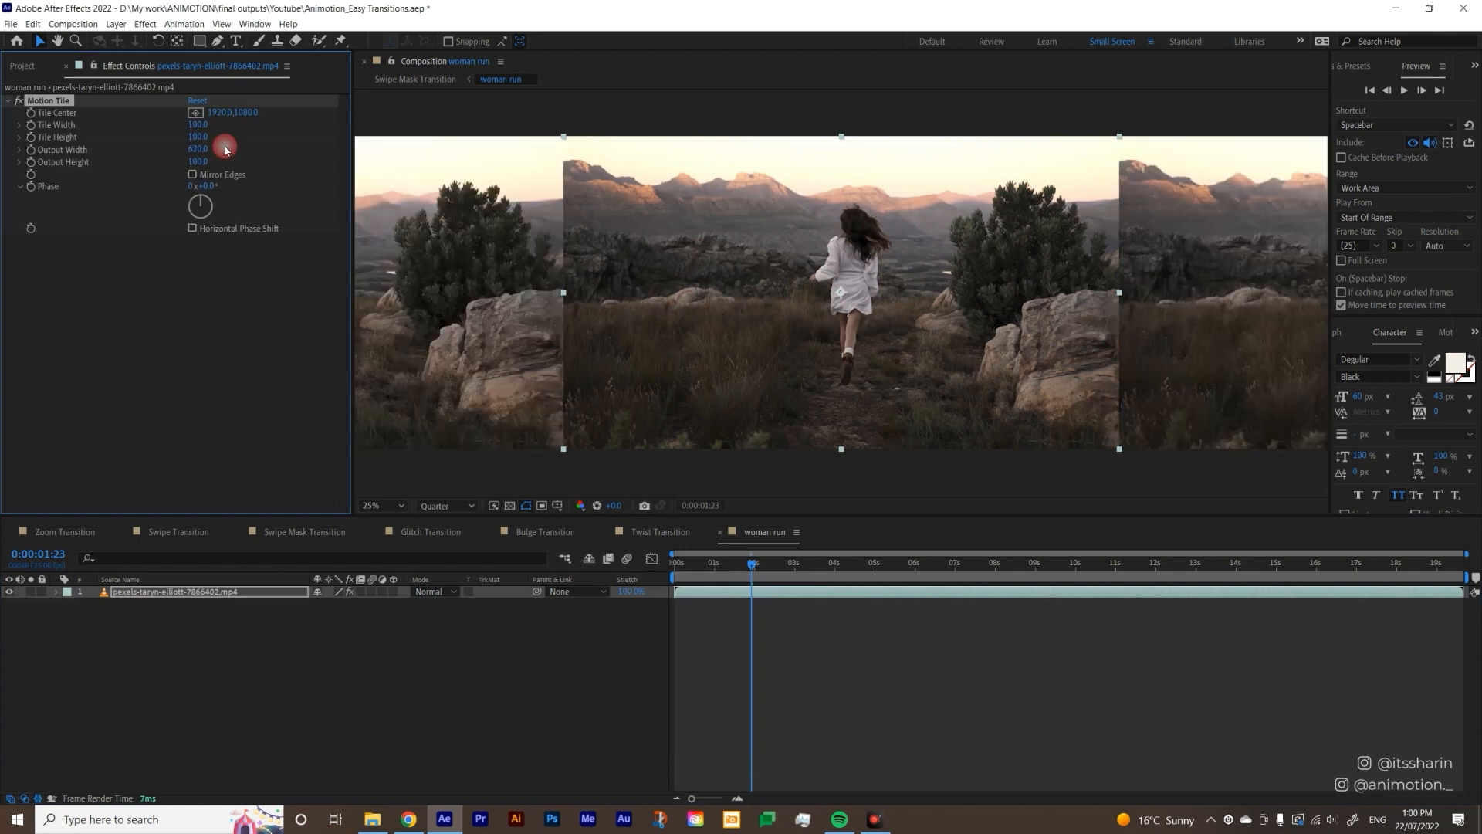
{"action": "left_click", "coordinate": [192, 176]}
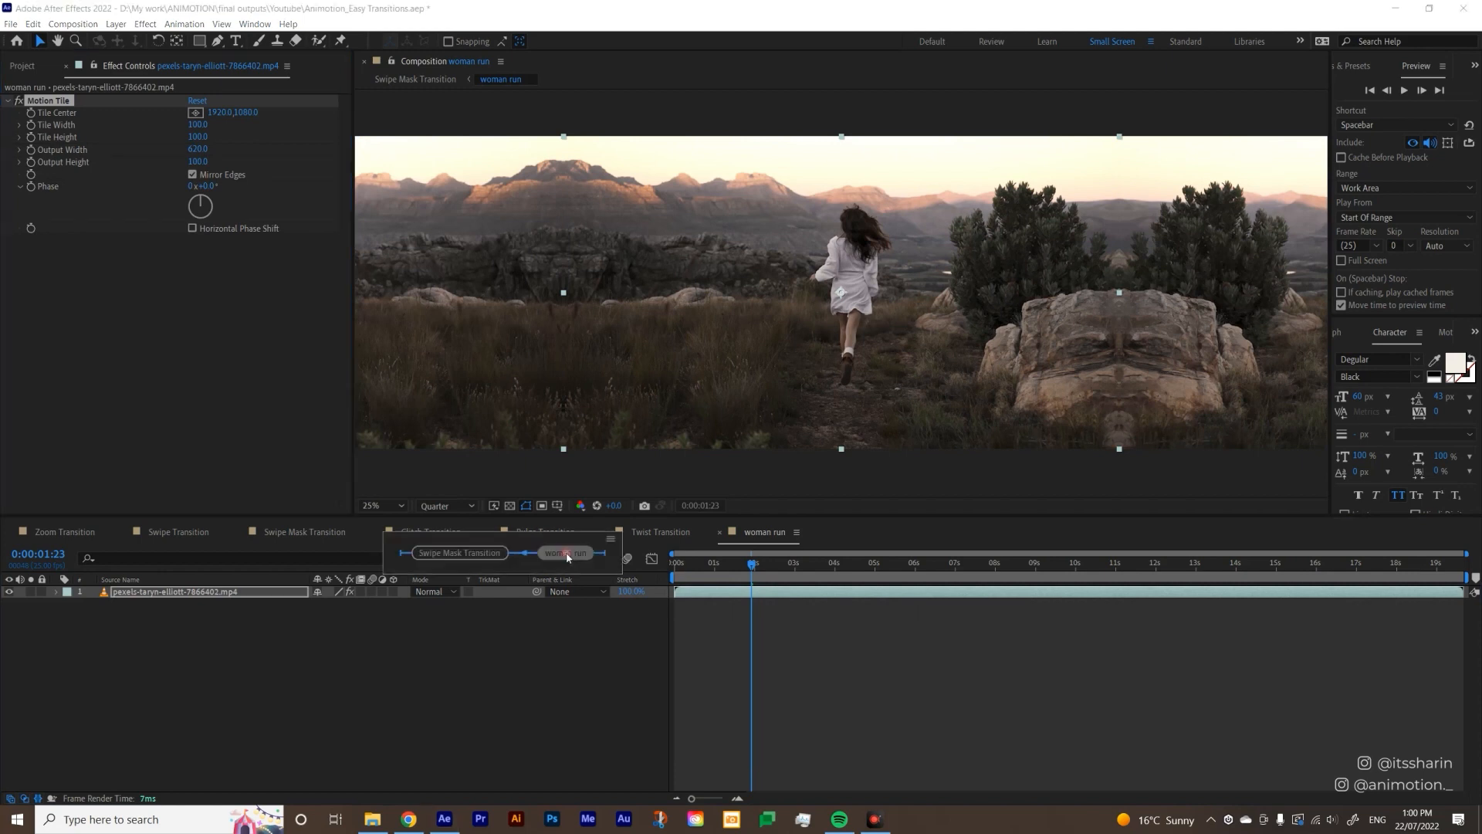
- In Swipe Mask Transition, mask the woman run layer with a frame-covering rectangle and extend its lower-left corner horizontally outward for a slanted edge
{"action": "left_click", "coordinate": [304, 531]}
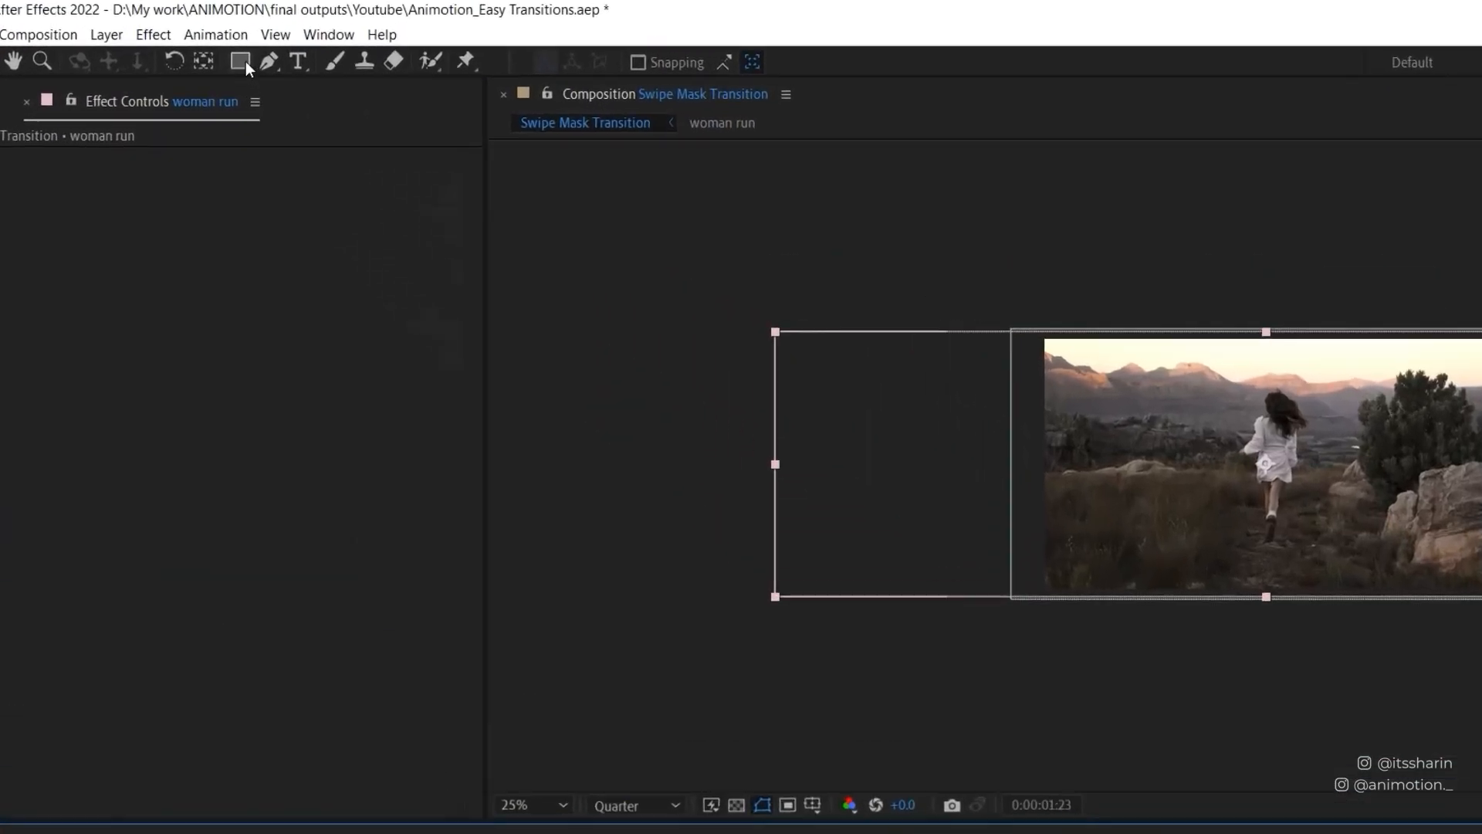
{"action": "left_click", "coordinate": [246, 63]}
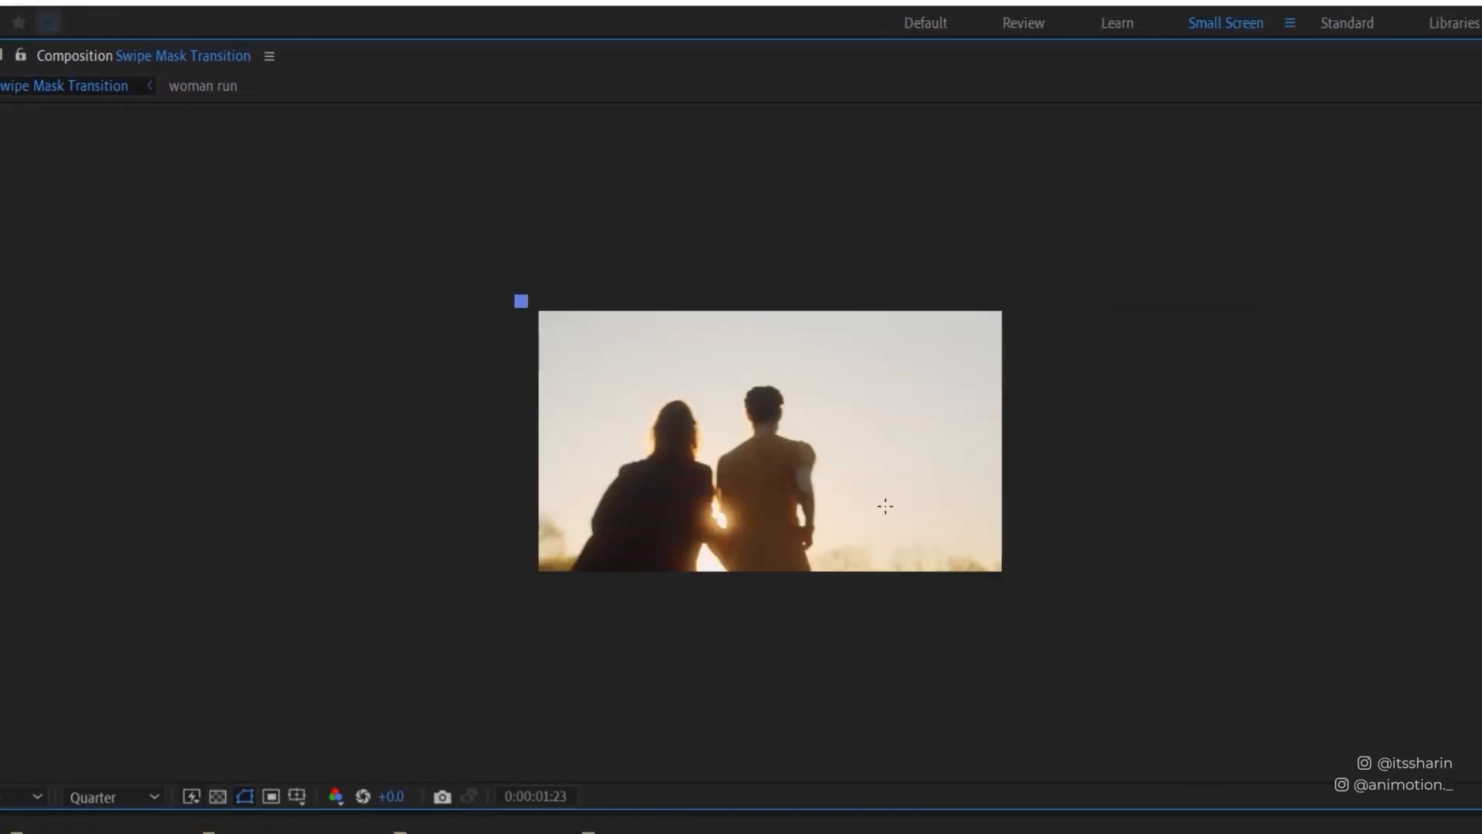
{"action": "left_click_drag", "start_coordinate": [885, 506], "coordinate": [1013, 586]}
{"action": "key", "text": "g"}
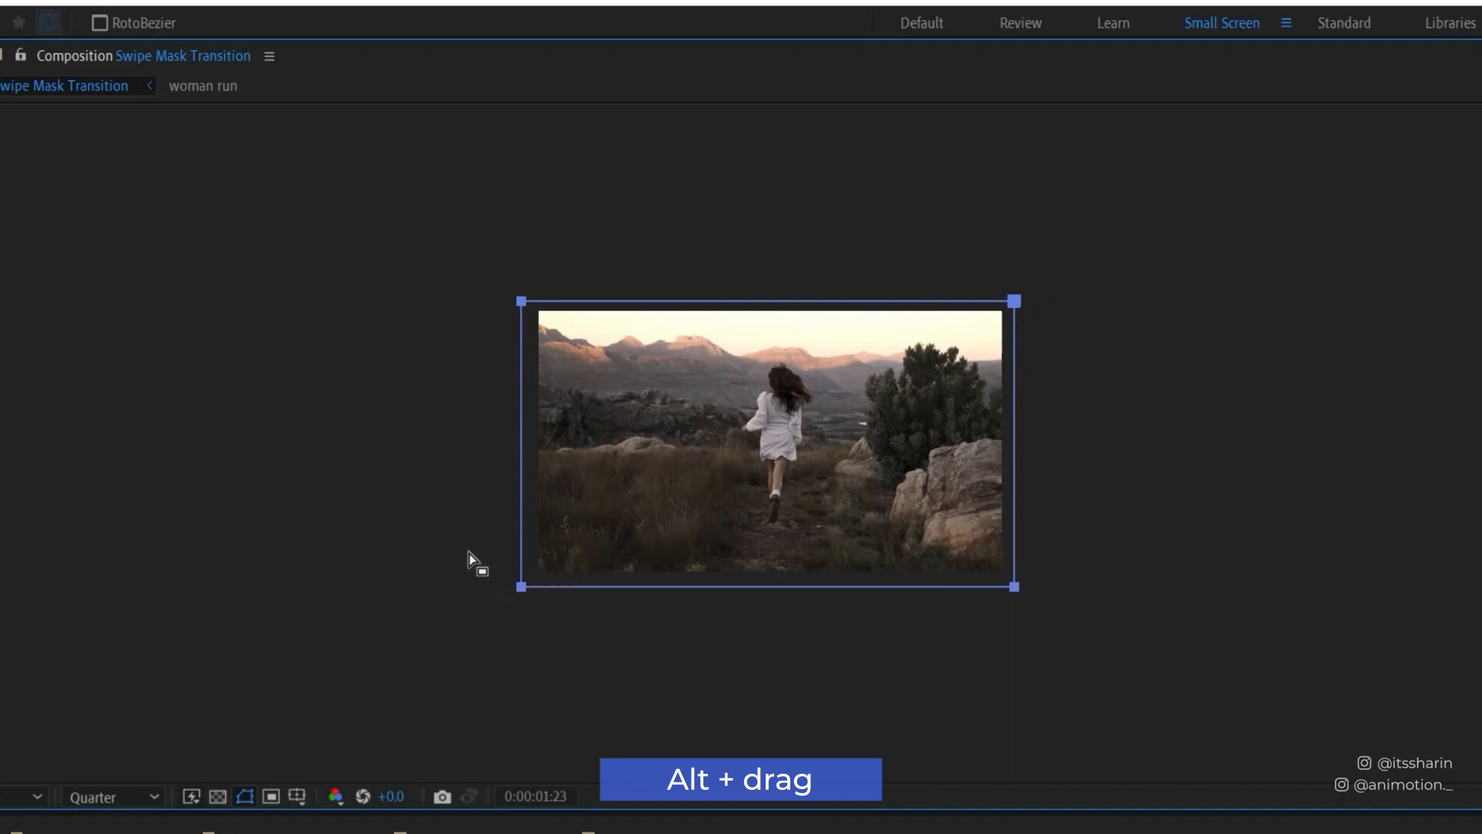
{"action": "left_click_drag", "start_coordinate": [545, 604], "coordinate": [592, 639]}
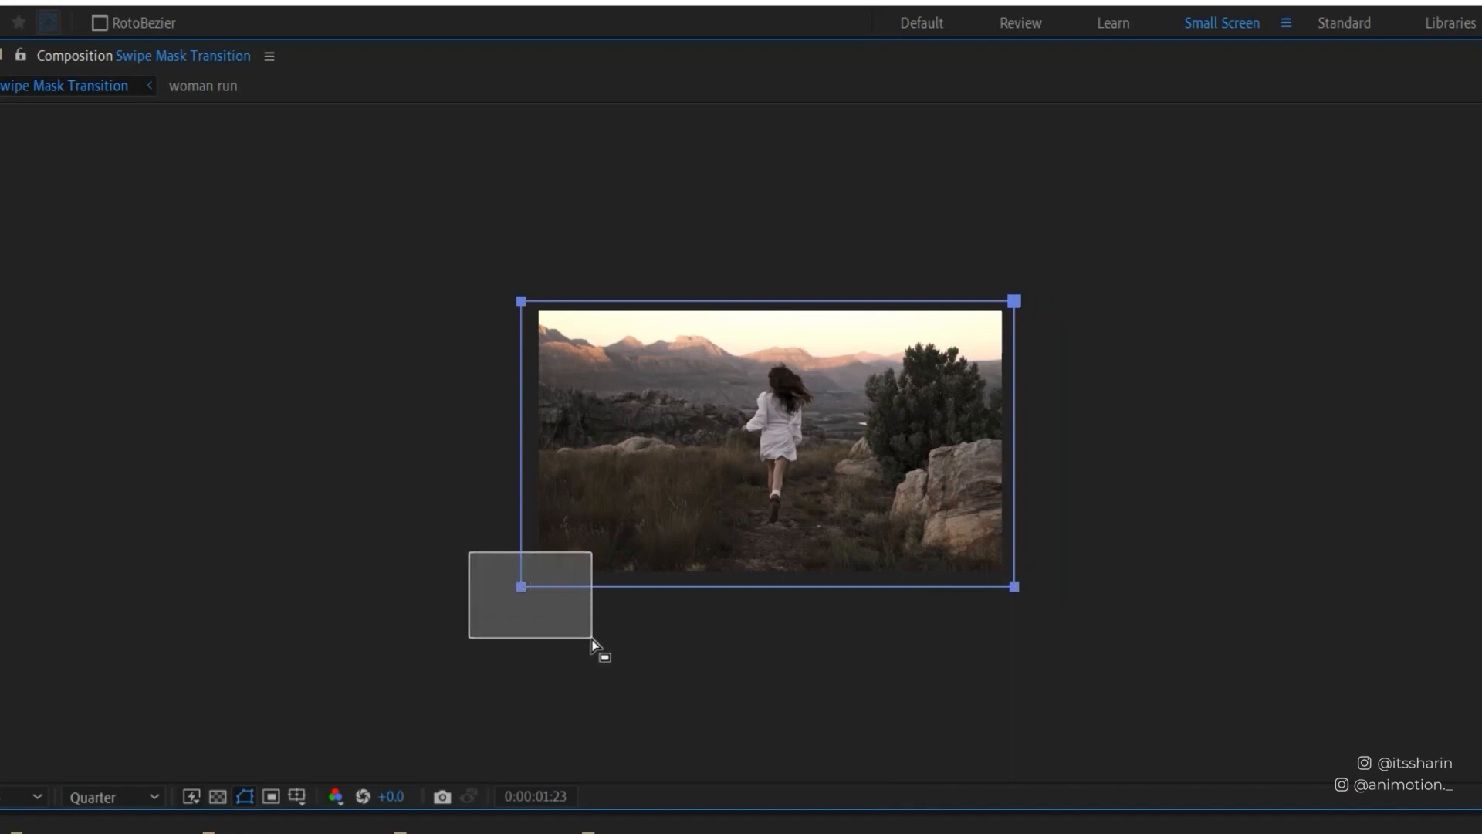
{"action": "left_click_drag", "start_coordinate": [592, 639], "coordinate": [592, 639]}
{"action": "left_click_drag", "start_coordinate": [523, 590], "coordinate": [366, 596]}
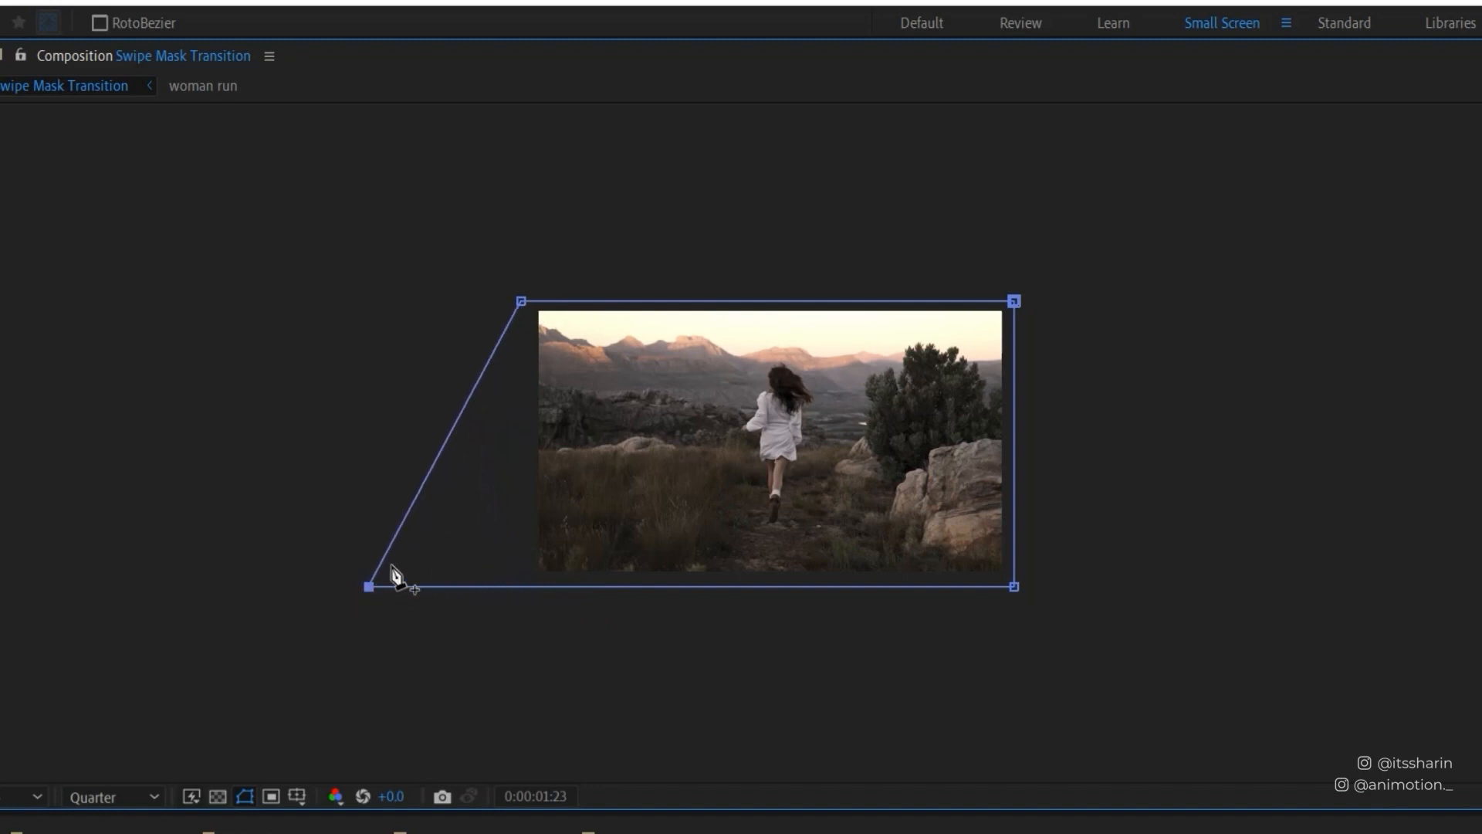
- Add Position keyframes to the woman run layer at 0:00:01:23 and 0:00:02:18
{"action": "left_click", "coordinate": [121, 594]}
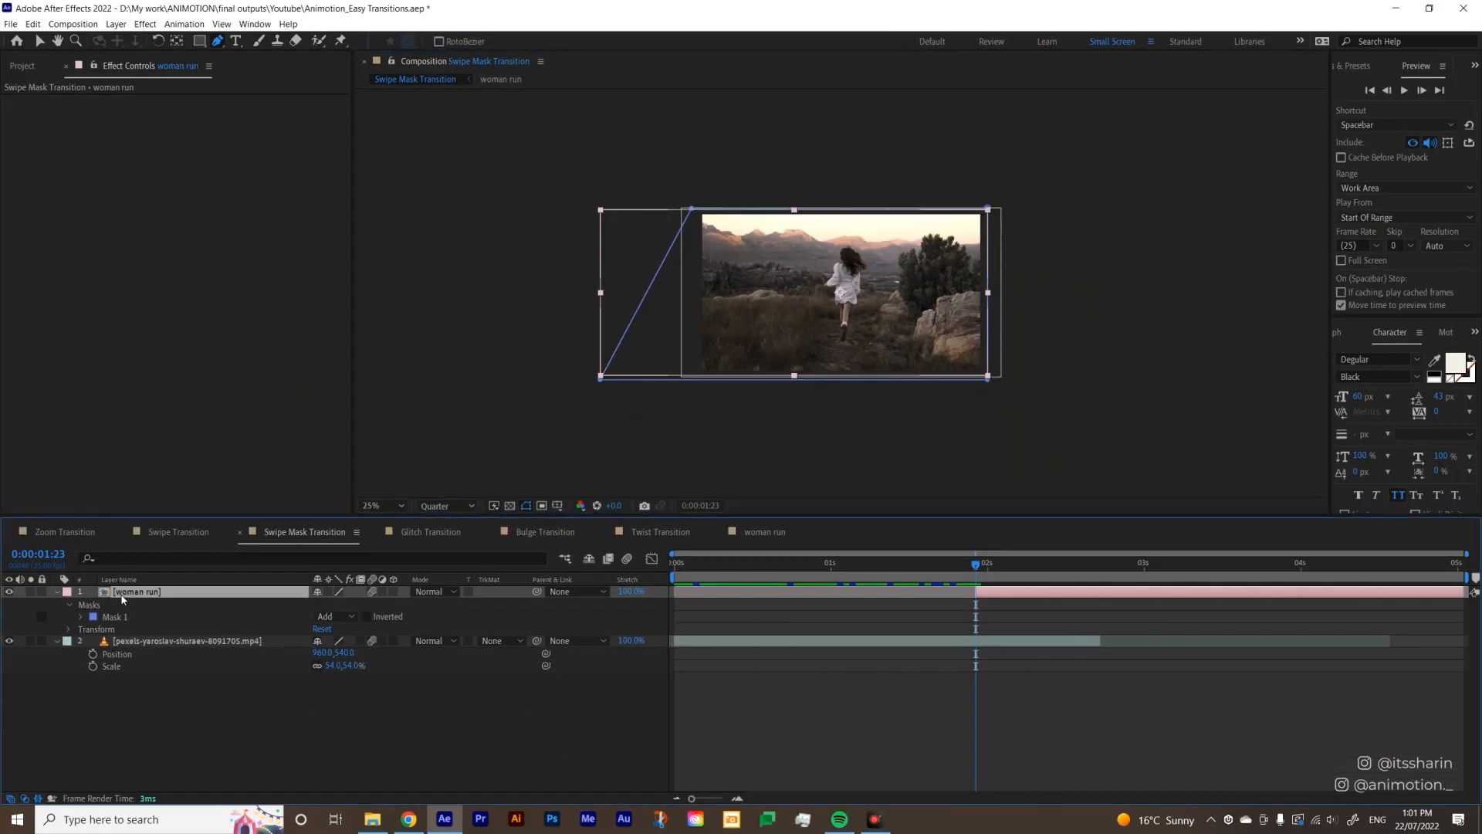
{"action": "key", "text": "p"}
{"action": "left_click", "coordinate": [93, 604]}
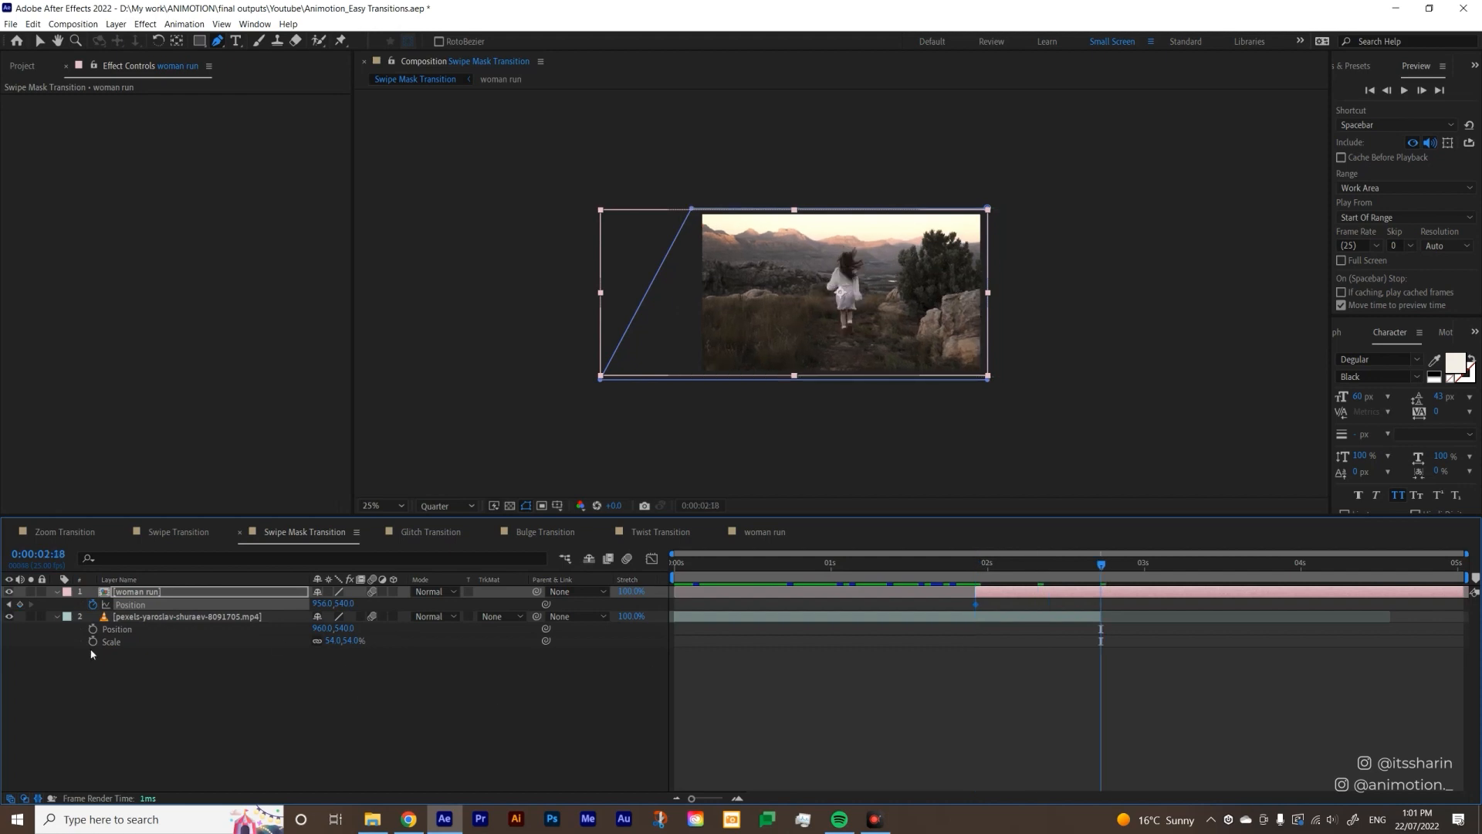
{"action": "left_click", "coordinate": [19, 605]}
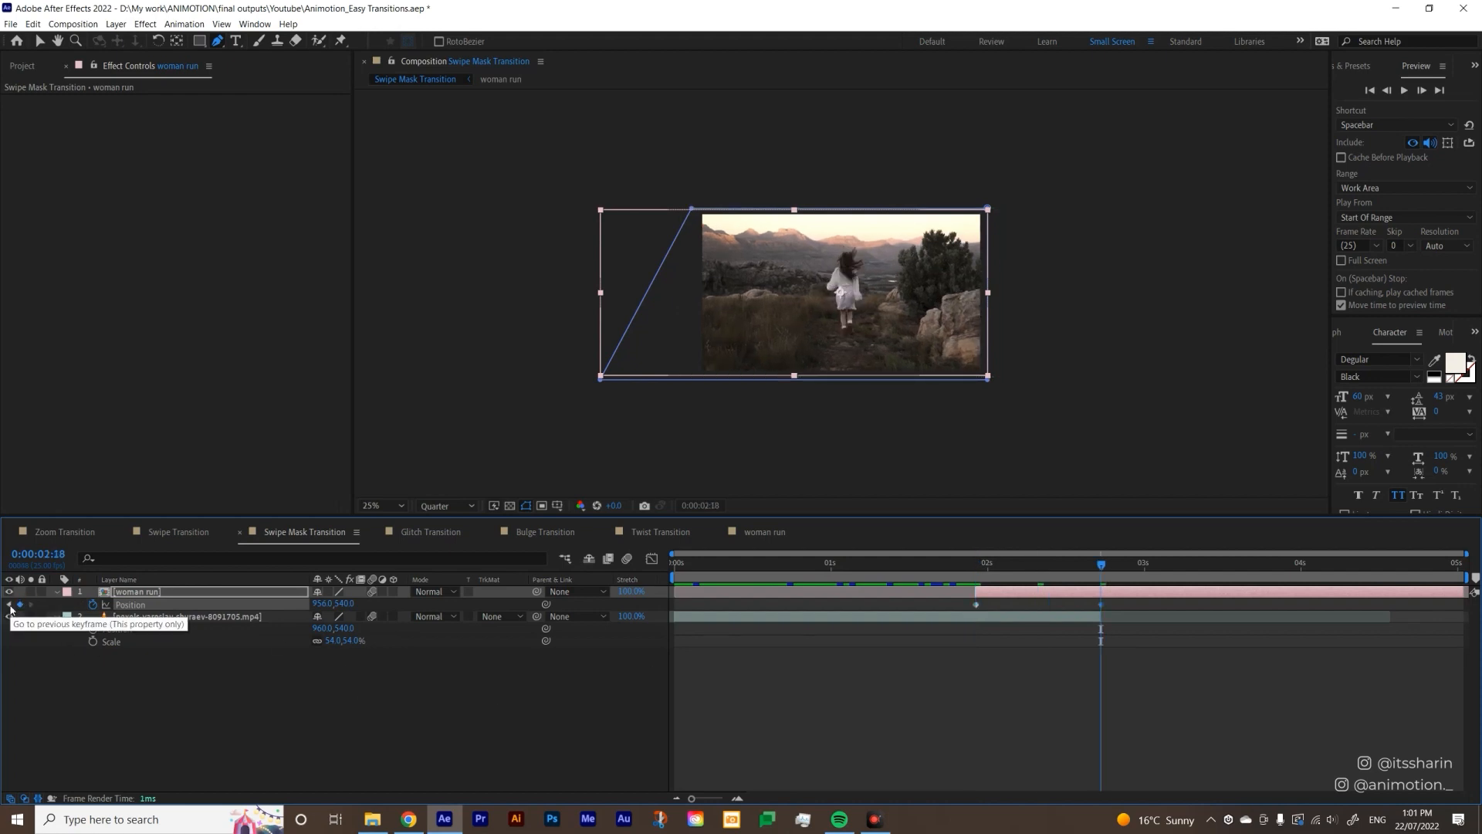
- At the 0:00:01:23 keyframe, move the woman run layer horizontally out past the frame's right side to Position 3596, 540
{"action": "left_click", "coordinate": [10, 605]}
{"action": "key", "text": "v"}
{"action": "left_click_drag", "start_coordinate": [778, 340], "coordinate": [1128, 326]}
- Apply the Ease In 04 preset to both Position keyframes of the woman run layer
{"action": "left_click_drag", "start_coordinate": [1146, 660], "coordinate": [961, 606]}
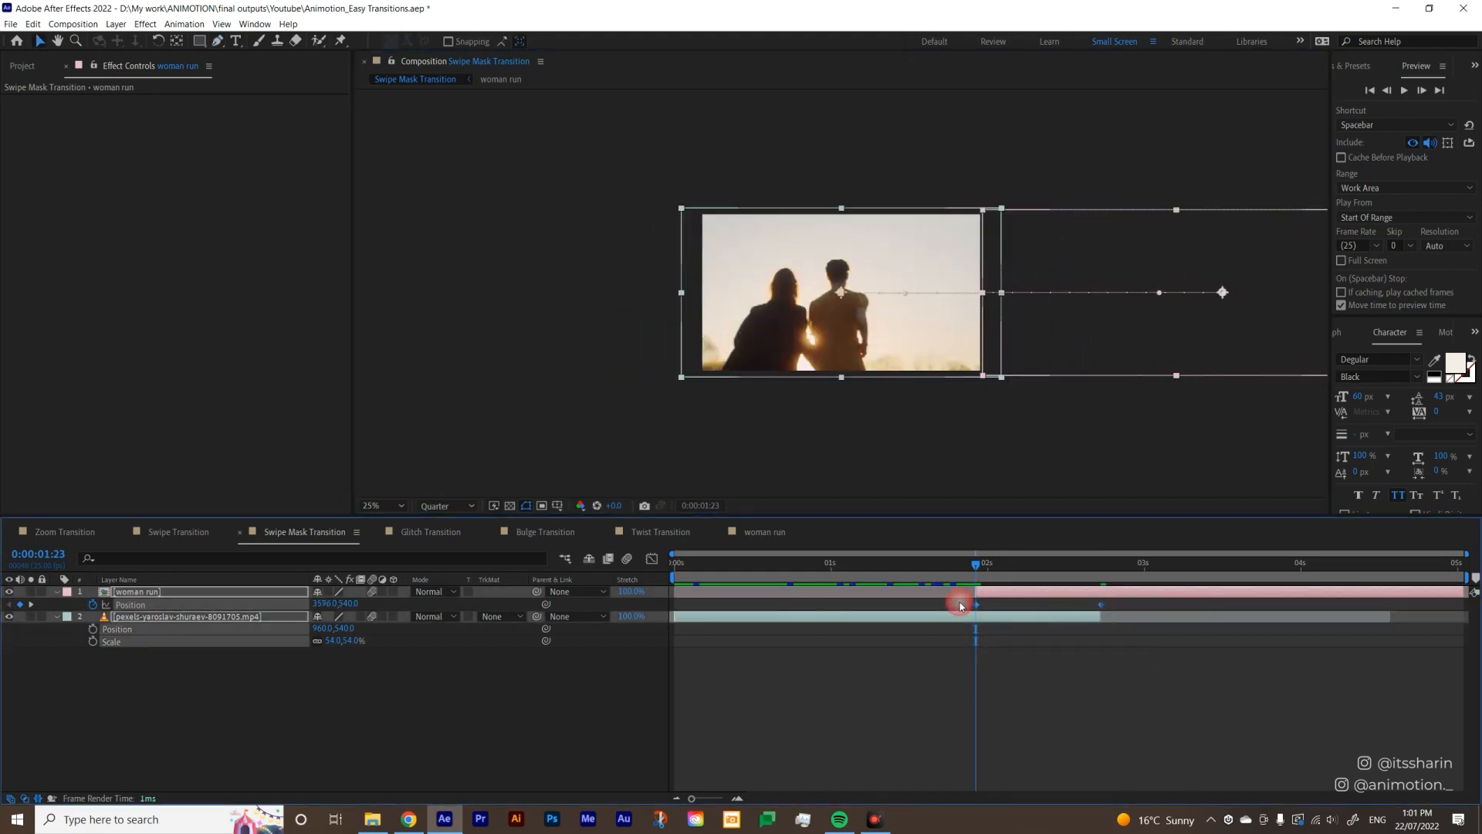
{"action": "key", "text": "shift+f"}
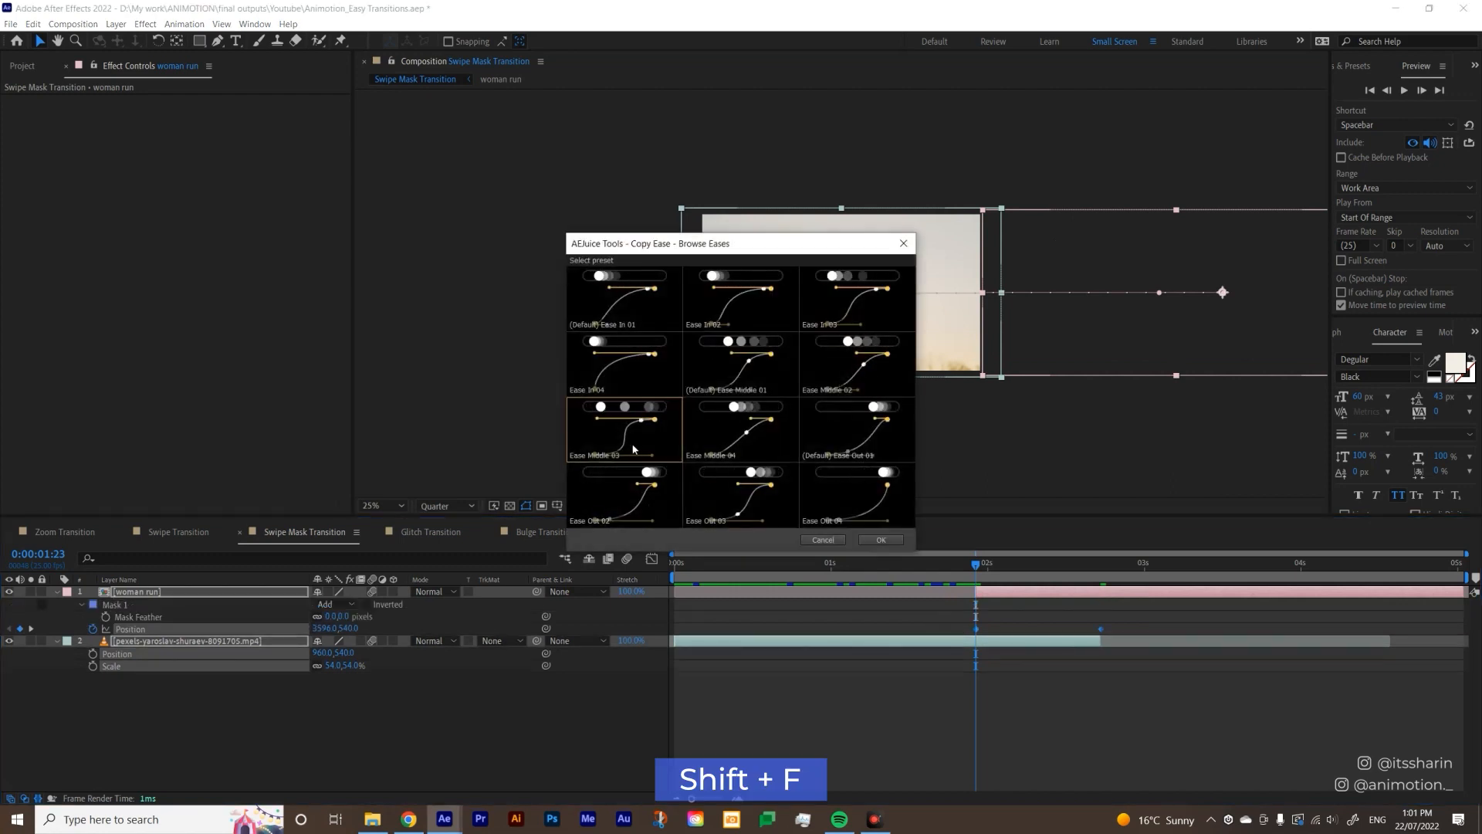
{"action": "double_click", "coordinate": [636, 372]}
{"action": "left_click_drag", "start_coordinate": [1191, 688], "coordinate": [957, 626]}
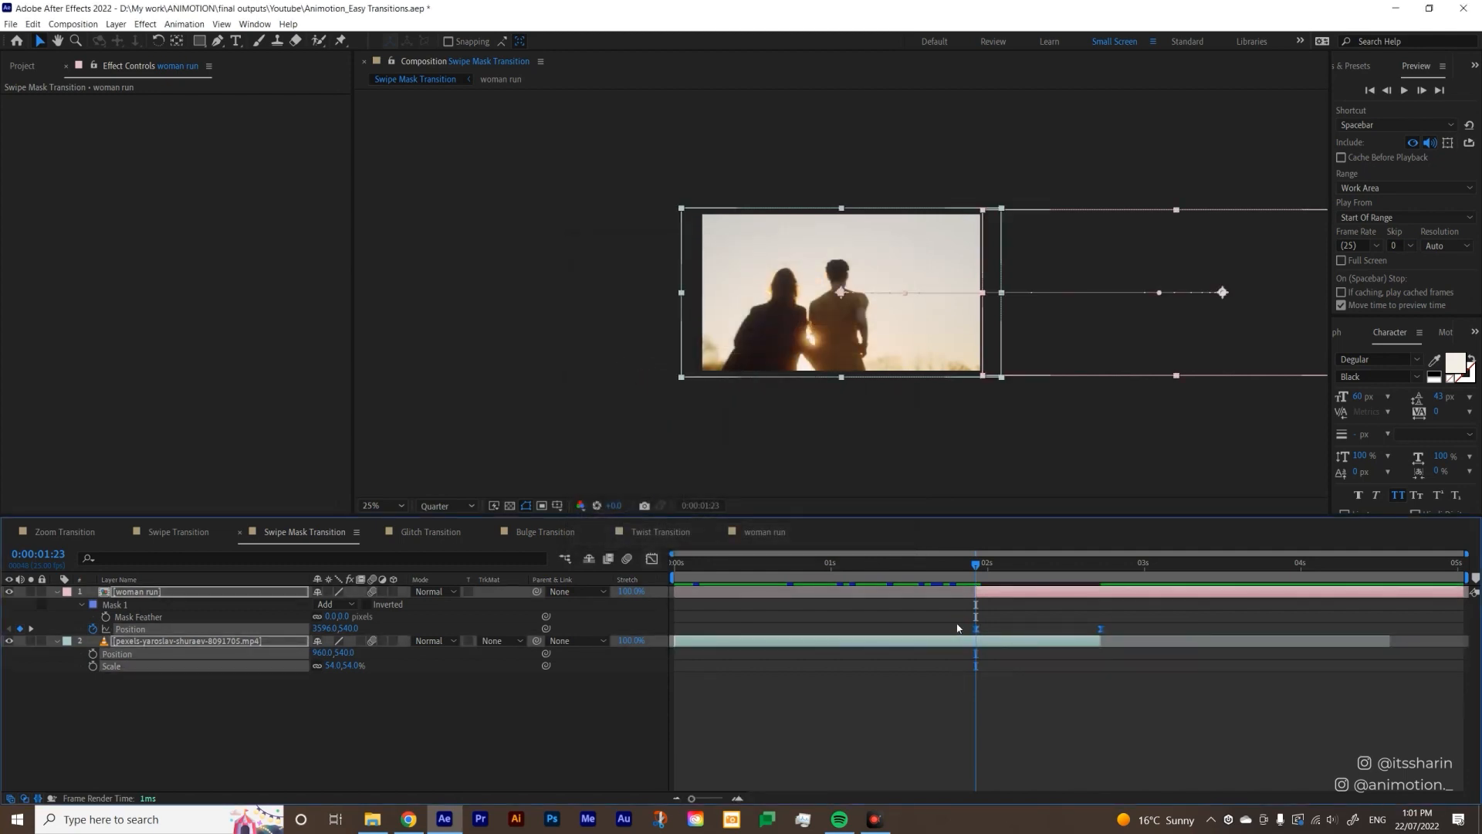
{"action": "key", "text": "shift+v"}
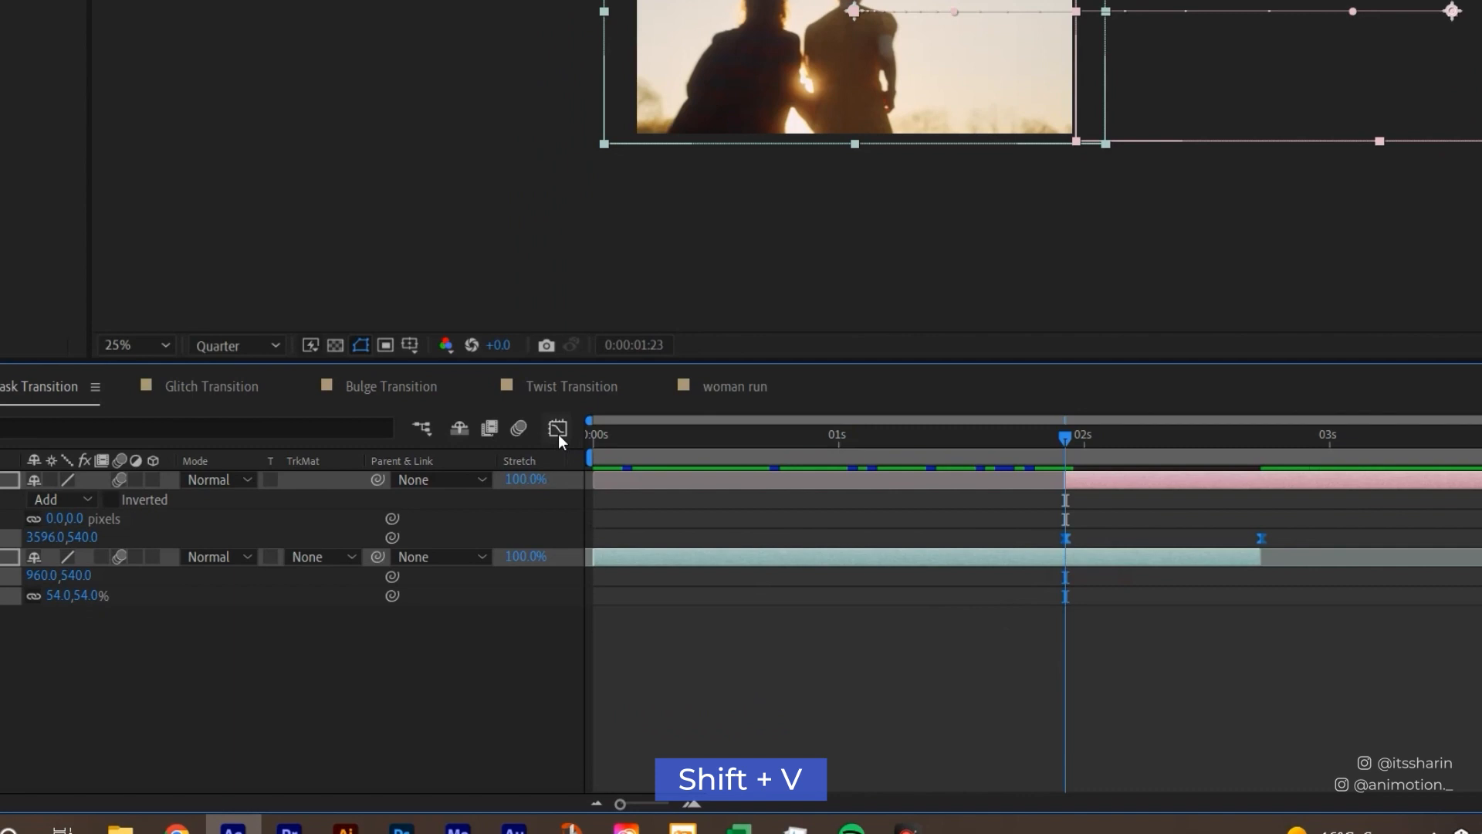
- Check the speed curve of the woman run layer's Position keyframes in the Graph Editor
{"action": "left_click", "coordinate": [541, 406]}
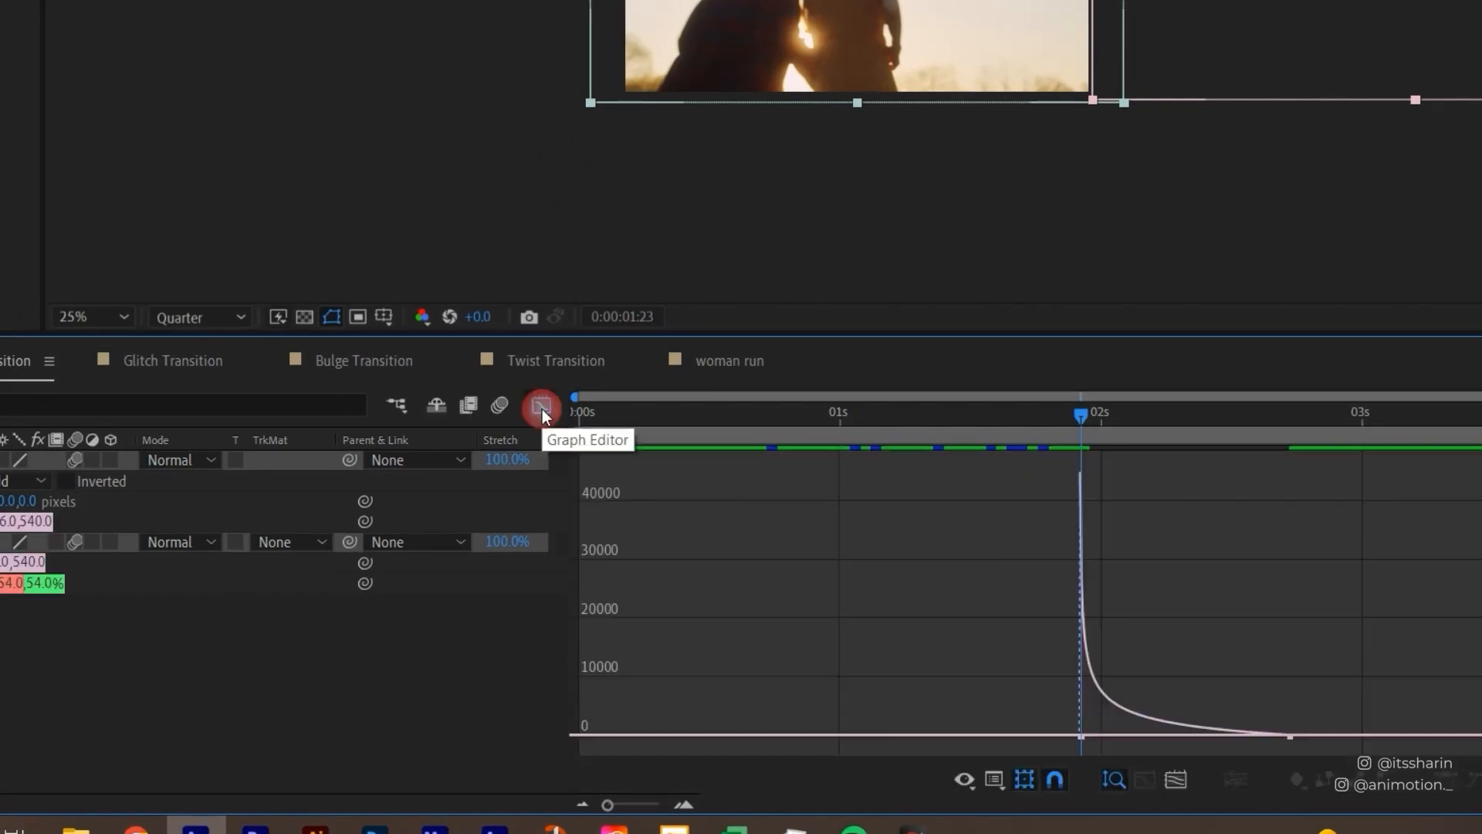
{"action": "left_click", "coordinate": [1069, 414]}
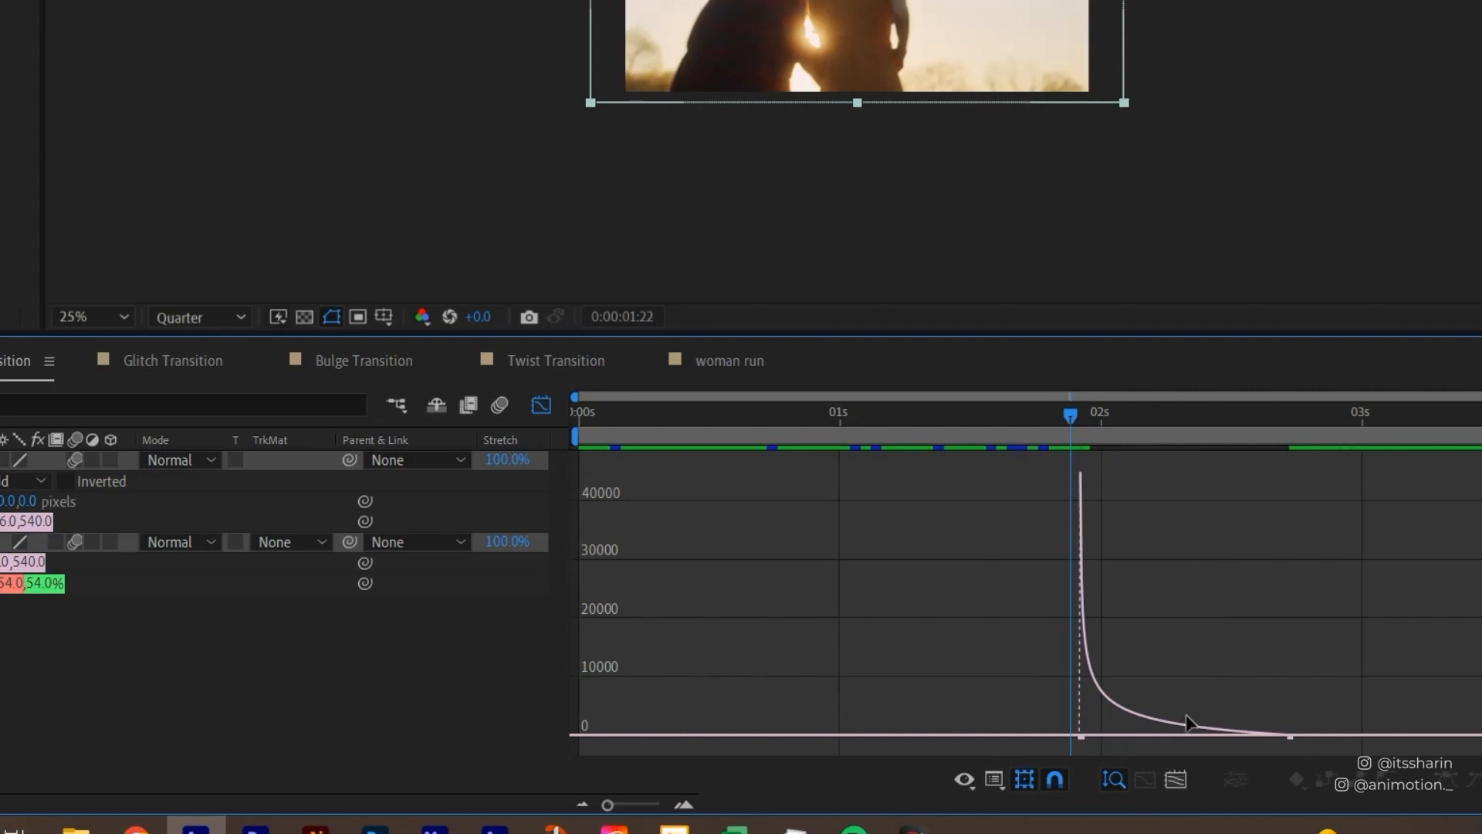
{"action": "left_click", "coordinate": [541, 406]}
- Set the work area from 0:00:01:01 to just past the three-second mark and preview the mask swipe transition
{"action": "left_click_drag", "start_coordinate": [1070, 415], "coordinate": [861, 409]}
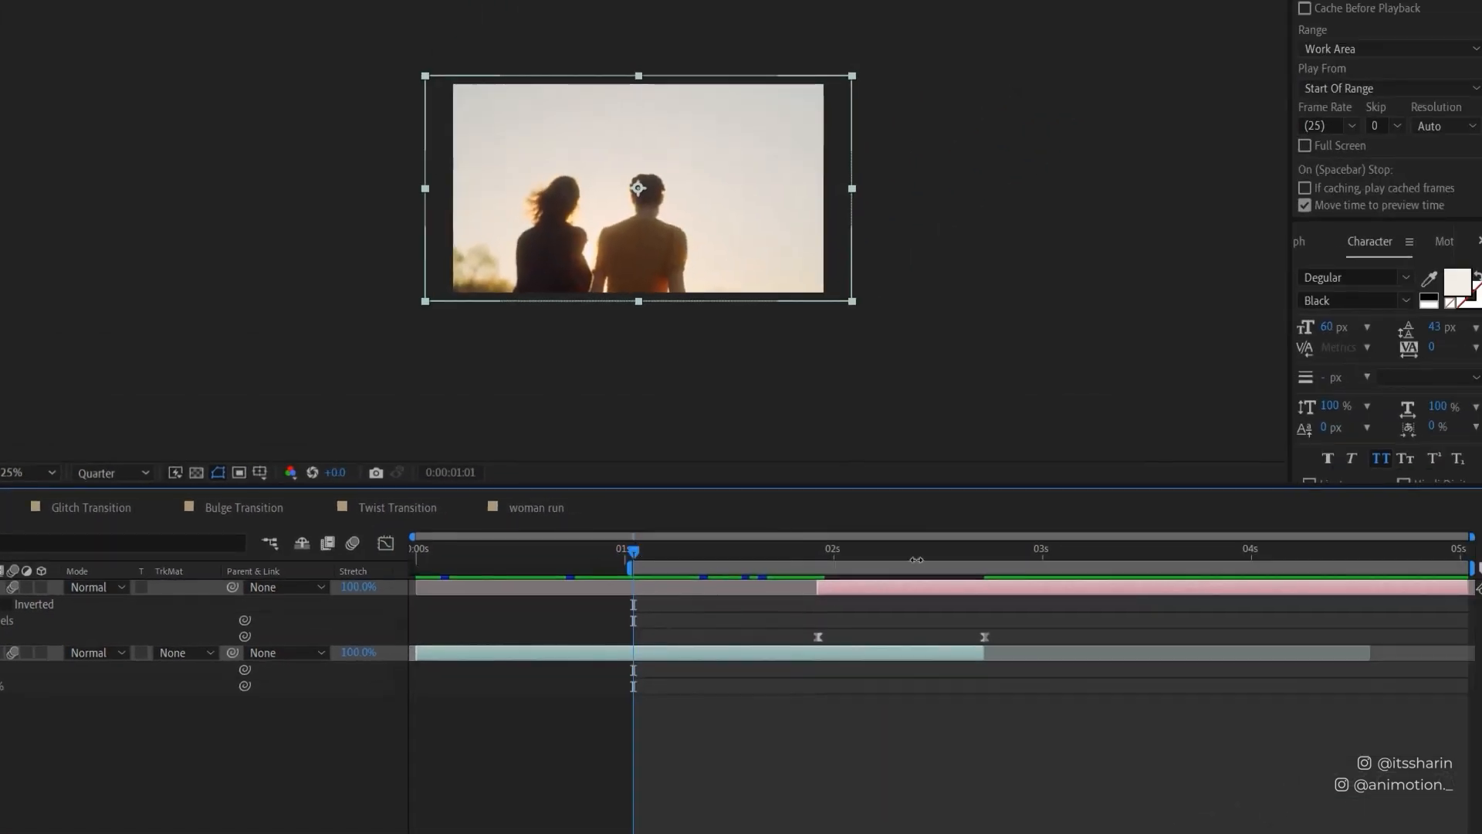
{"action": "left_click", "coordinate": [1039, 557]}
{"action": "key", "text": "n"}
{"action": "key", "text": "space"}
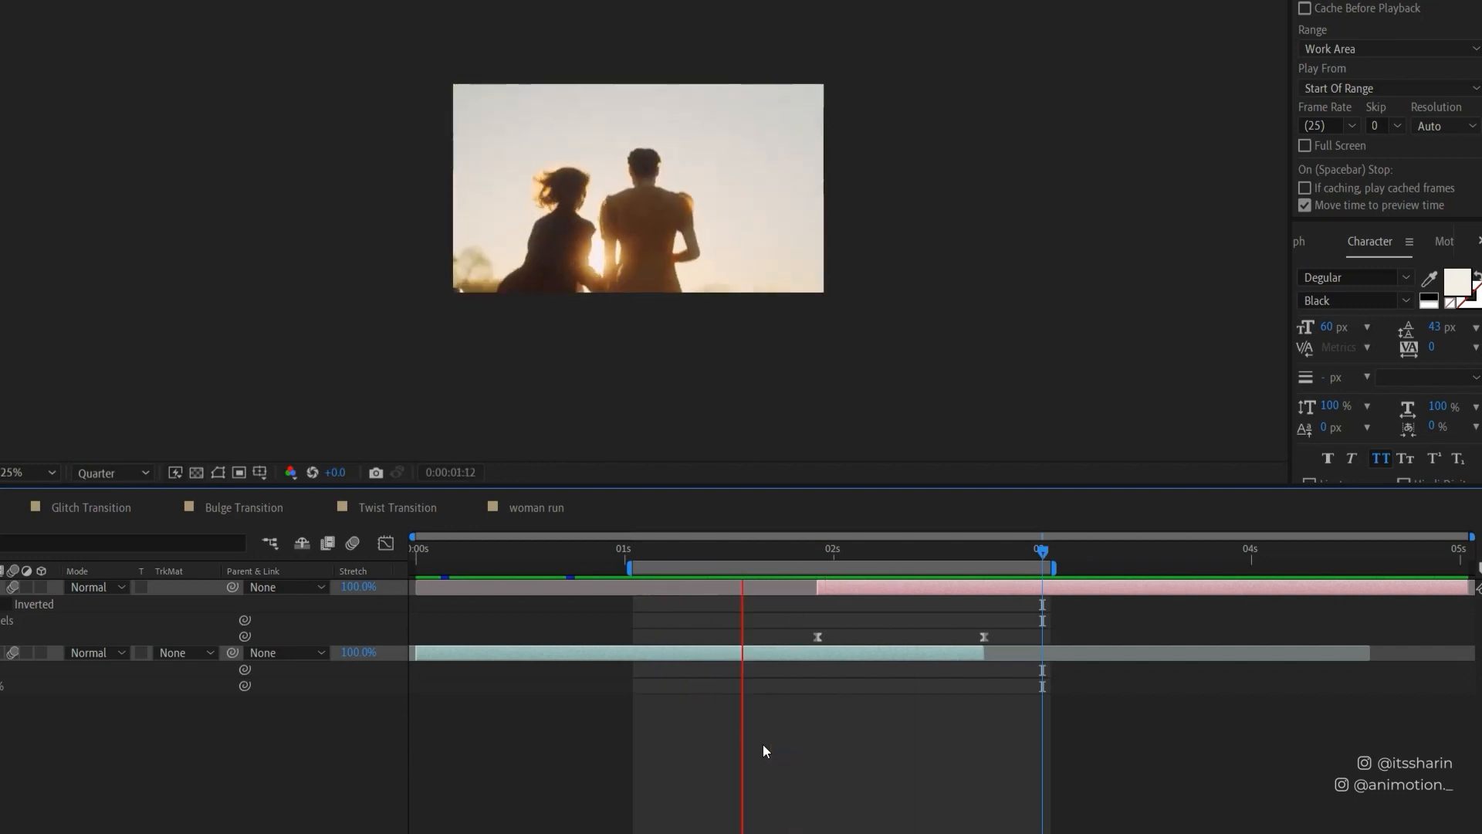
{"action": "key", "text": "space"}
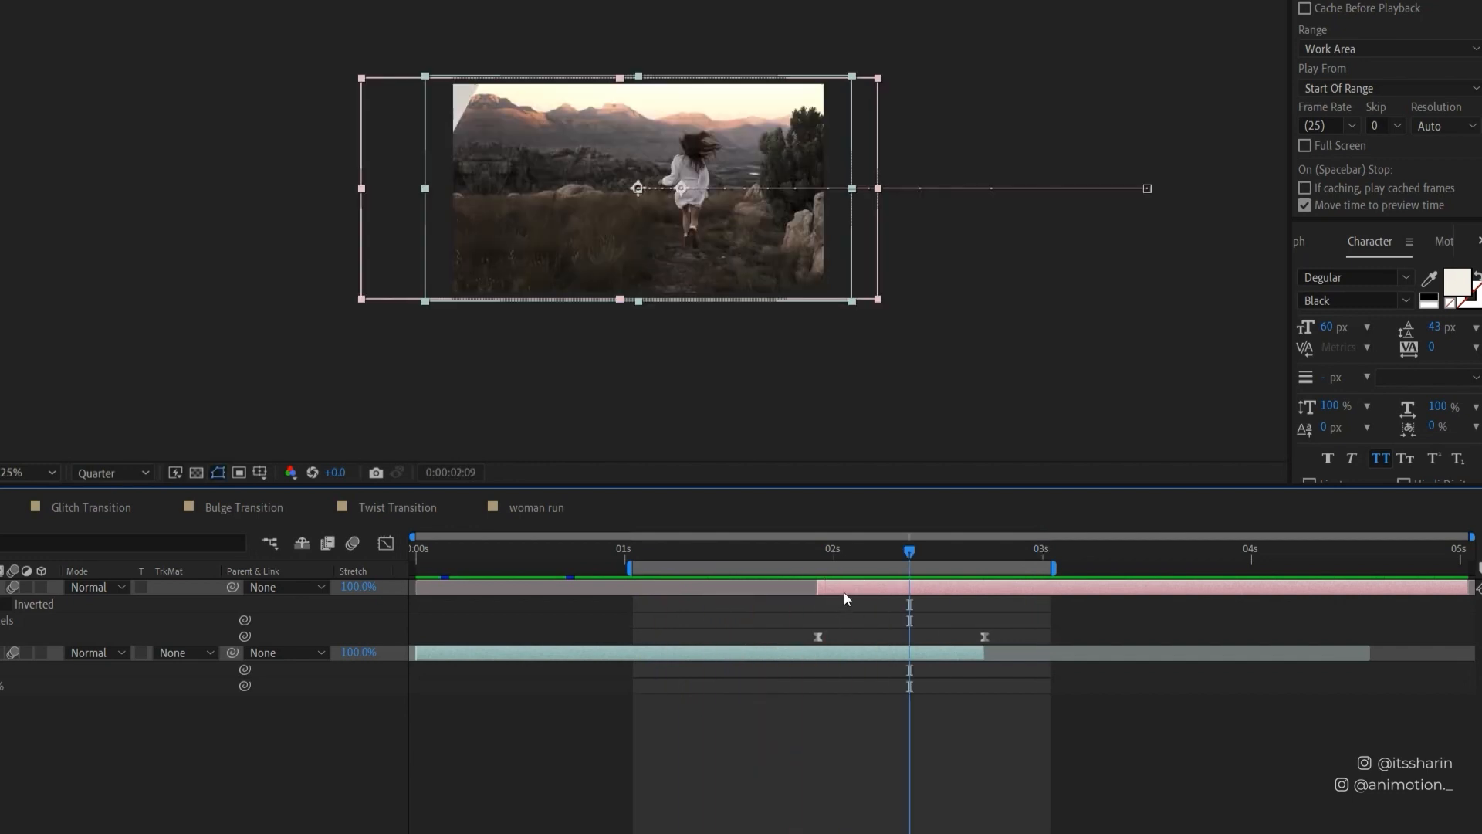
- Duplicate the woman run layer twice and offset the copies in time so each starts about 10 frames after the layer beneath
{"action": "left_click", "coordinate": [844, 591]}
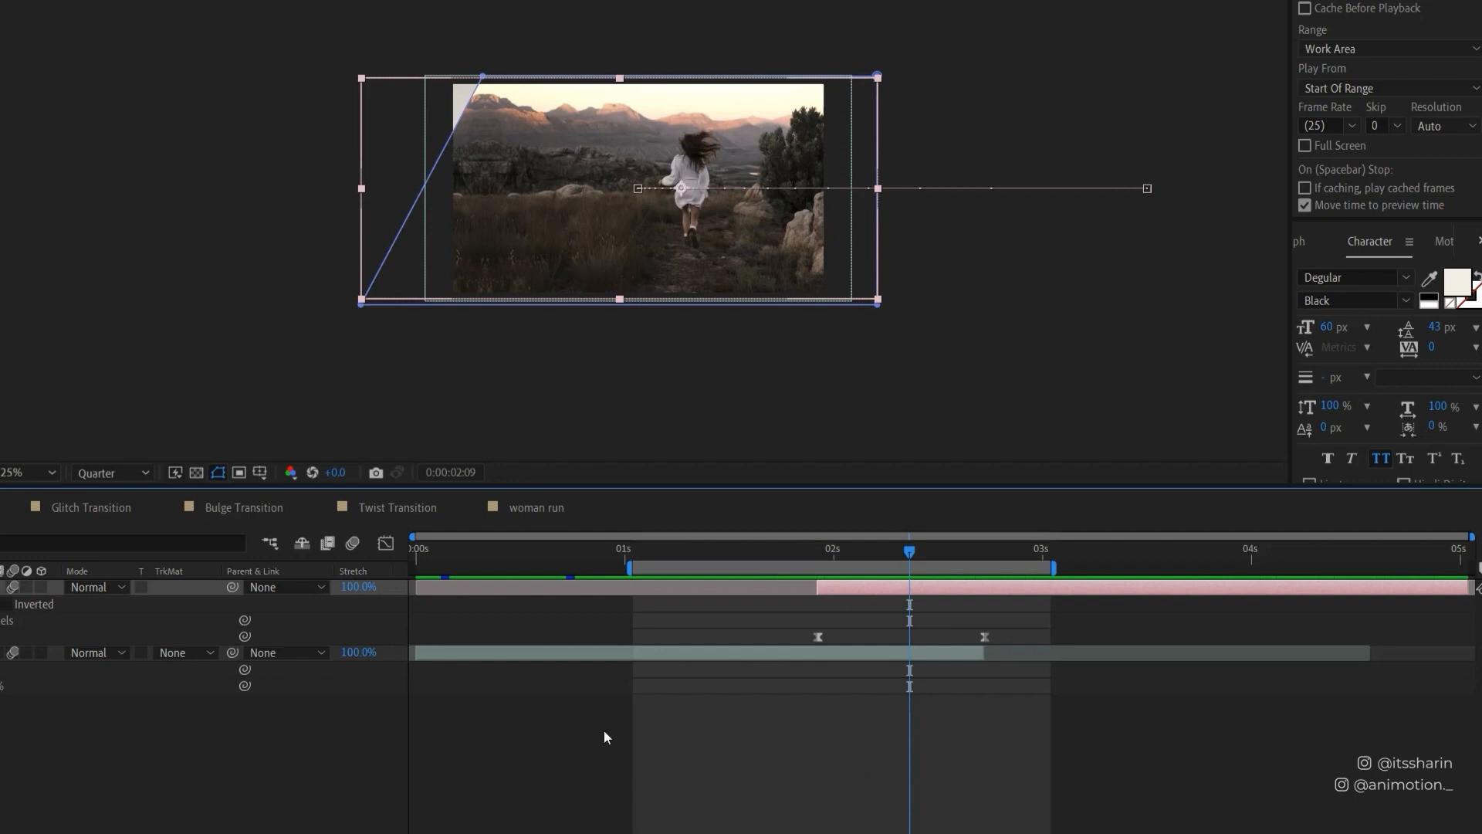
{"action": "key", "text": "ctrl+d"}
{"action": "key", "text": "ctrl+d"}
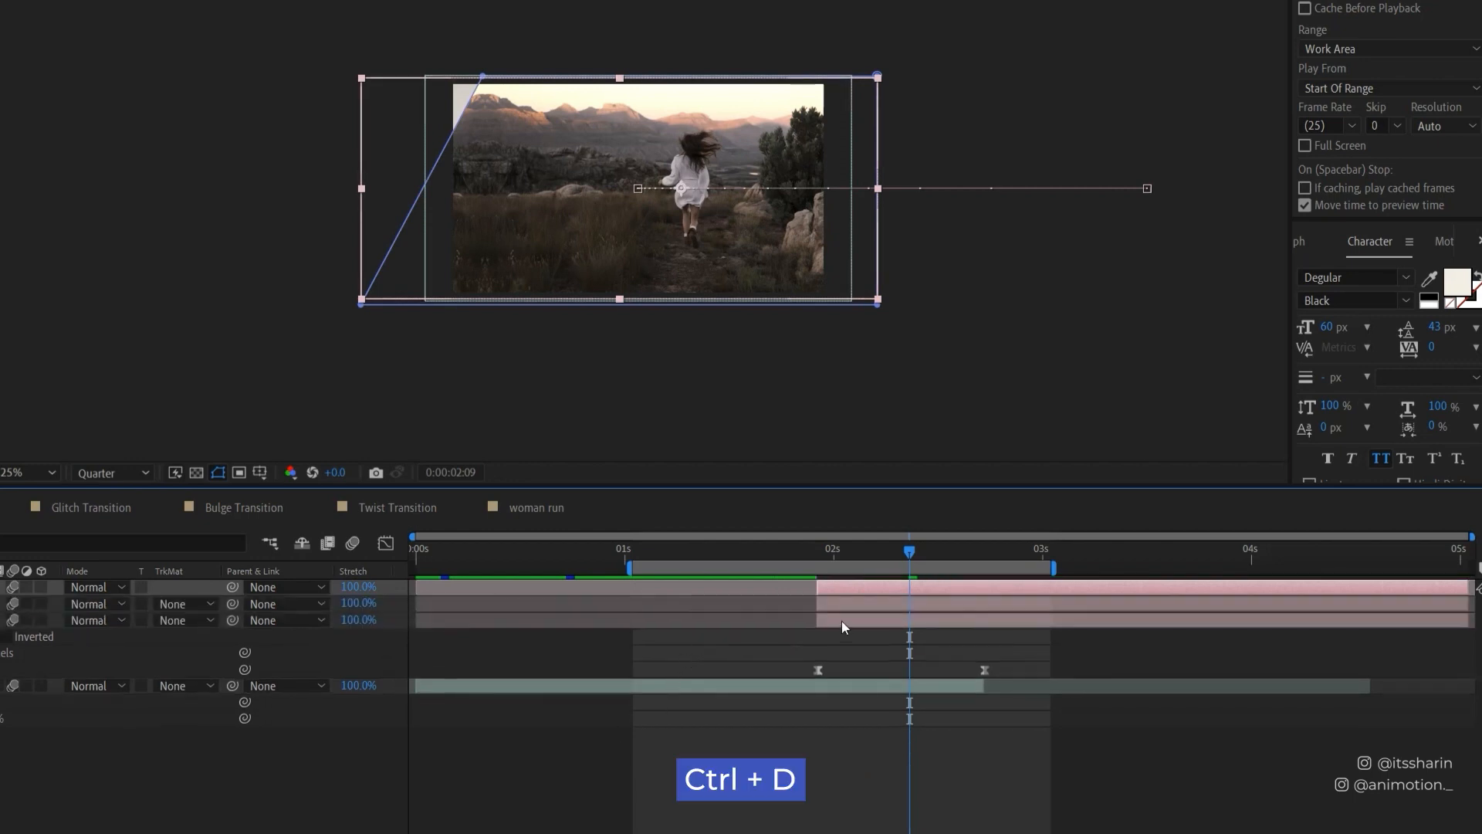
{"action": "left_click", "coordinate": [866, 605], "text": "shift"}
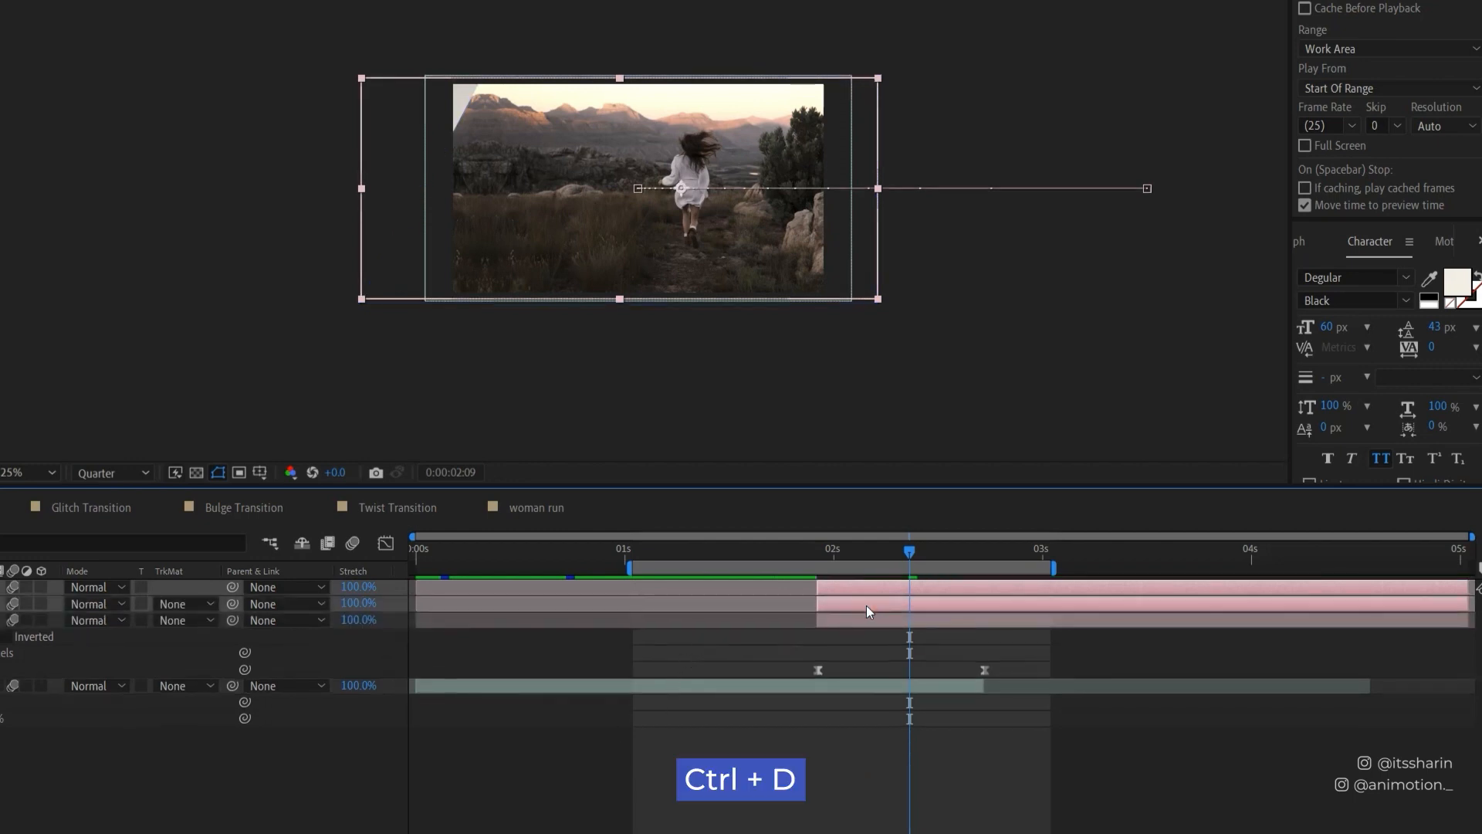
{"action": "left_click_drag", "start_coordinate": [866, 605], "coordinate": [939, 602]}
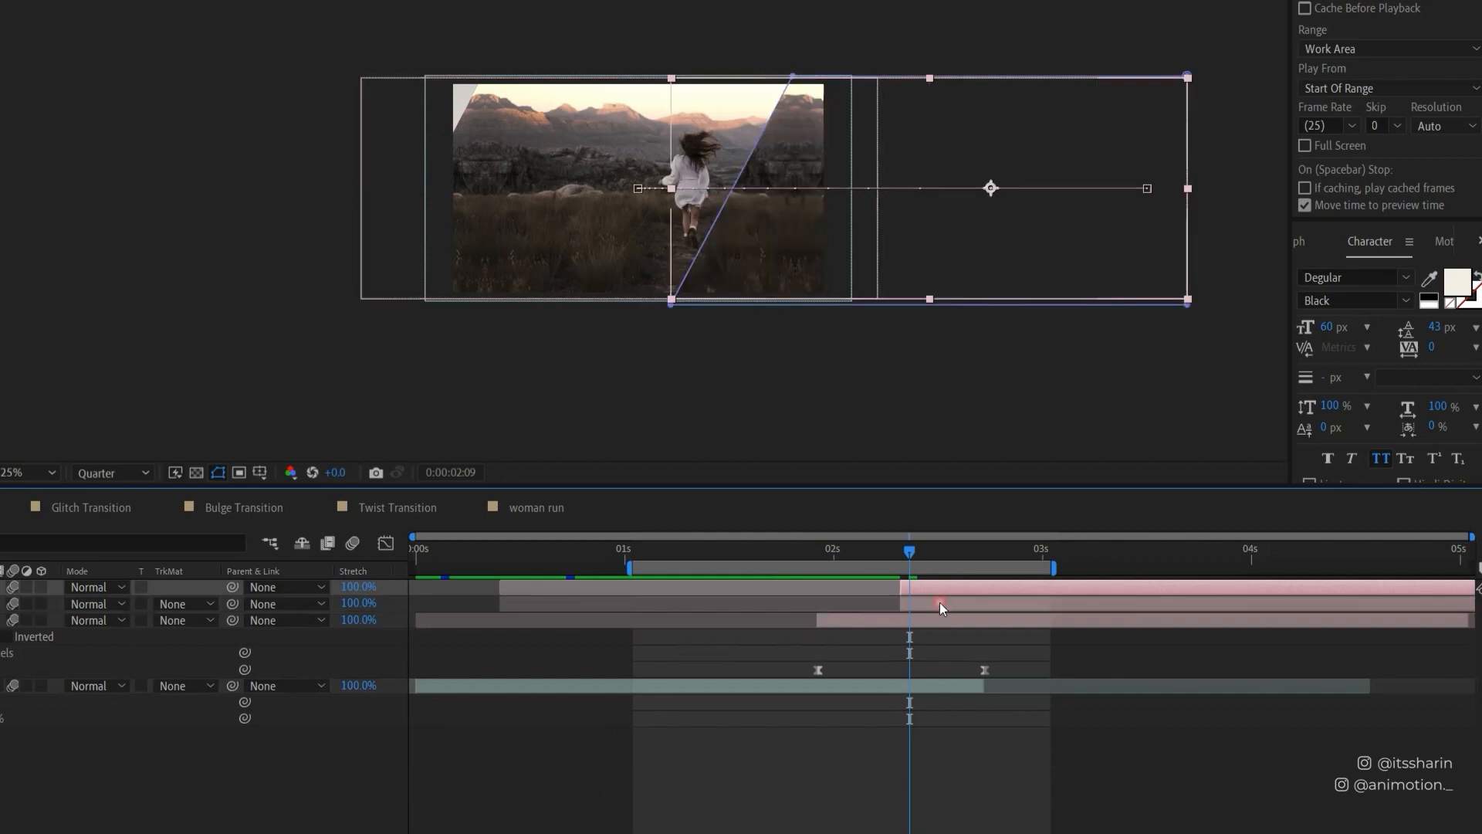
{"action": "key", "text": "alt+shift+Page_Down"}
{"action": "key", "text": "Page_Up"}
{"action": "key", "text": "Page_Up"}
{"action": "key", "text": "Page_Up"}
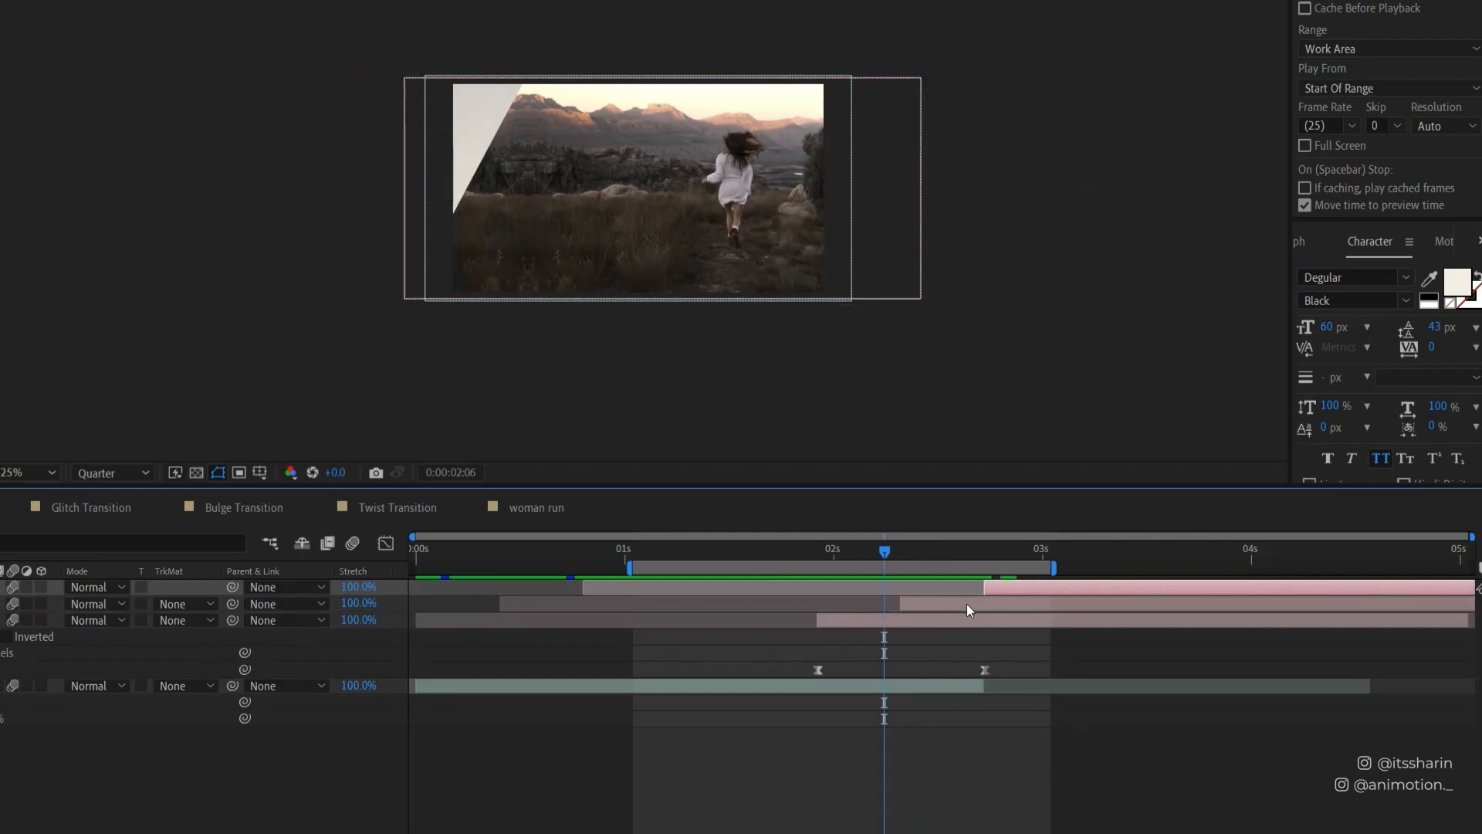
- Shift the two upper woman run copies earlier so the three layers start about 5 frames apart, and preview the stagger
{"action": "left_click", "coordinate": [942, 604], "text": "shift"}
{"action": "left_click_drag", "start_coordinate": [940, 606], "coordinate": [910, 607]}
{"action": "left_click", "coordinate": [910, 607], "text": "shift"}
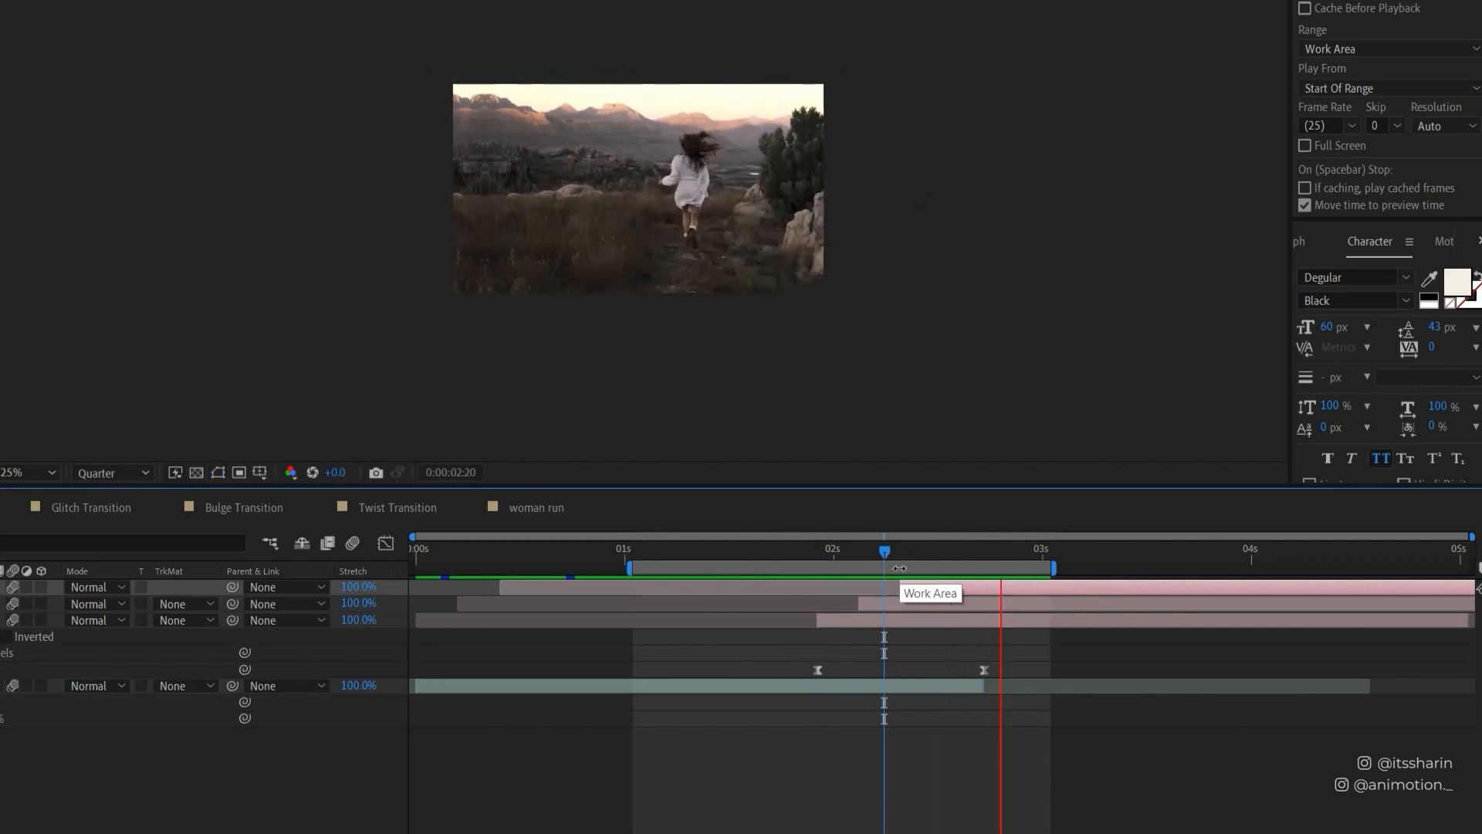
{"action": "left_click", "coordinate": [868, 551]}
{"action": "left_click_drag", "start_coordinate": [868, 551], "coordinate": [893, 551]}
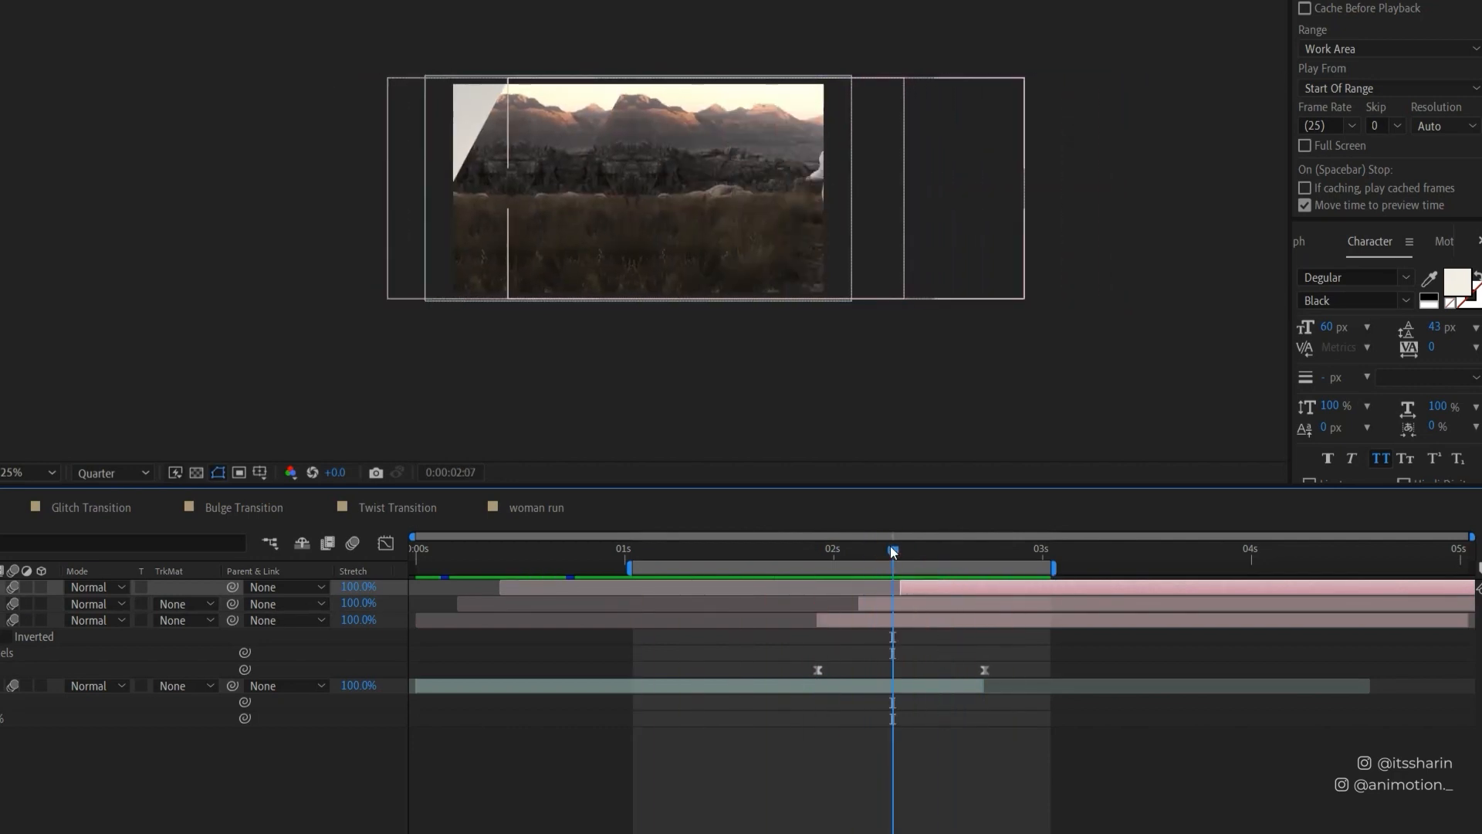
- Add the Hue/Saturation effect to the lowest woman run layer and set Master Saturation to -100
{"action": "left_click", "coordinate": [867, 619]}
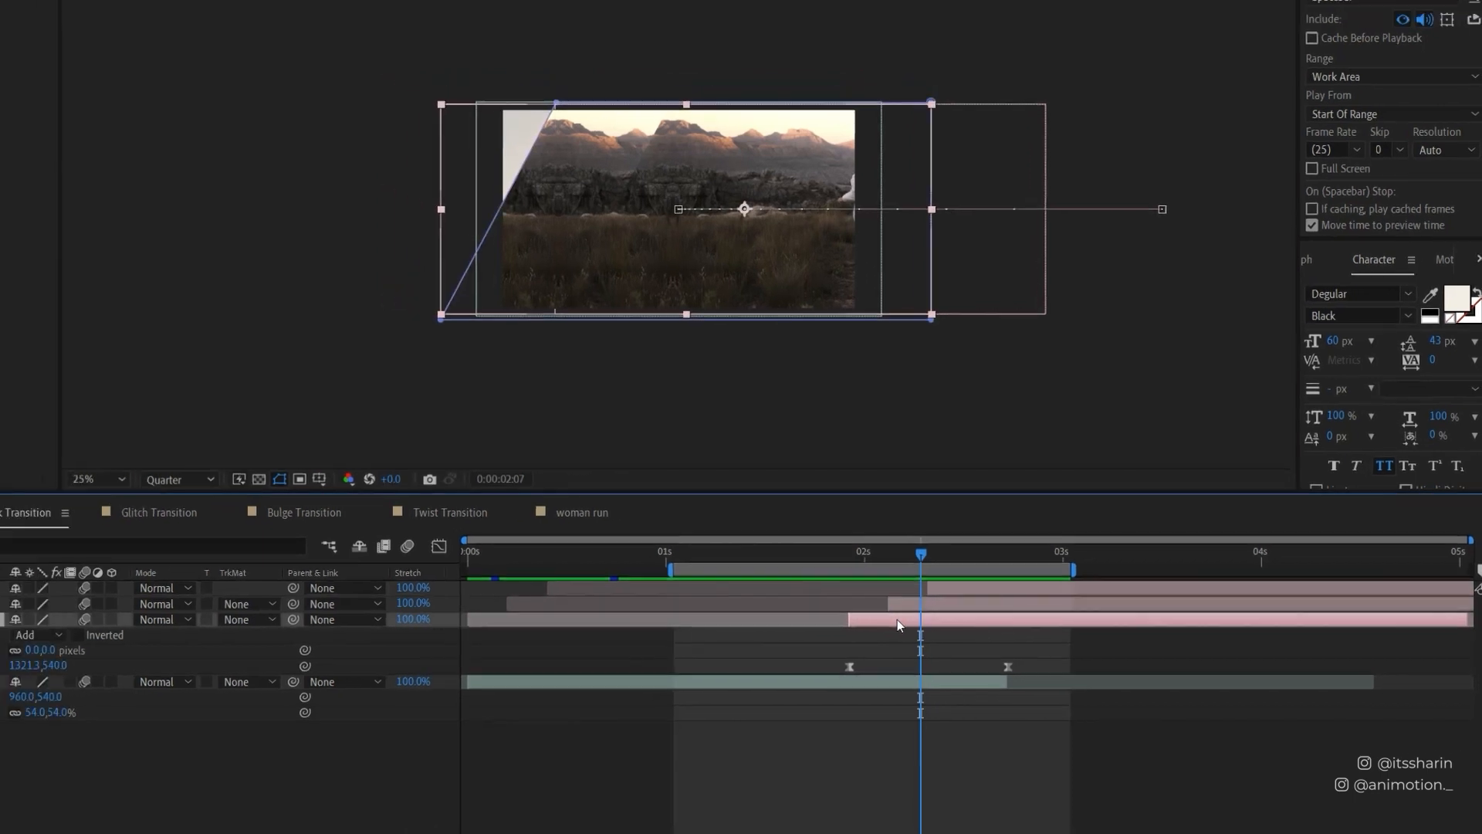
{"action": "key", "text": "ctrl+space"}
{"action": "type", "text": "ji"}
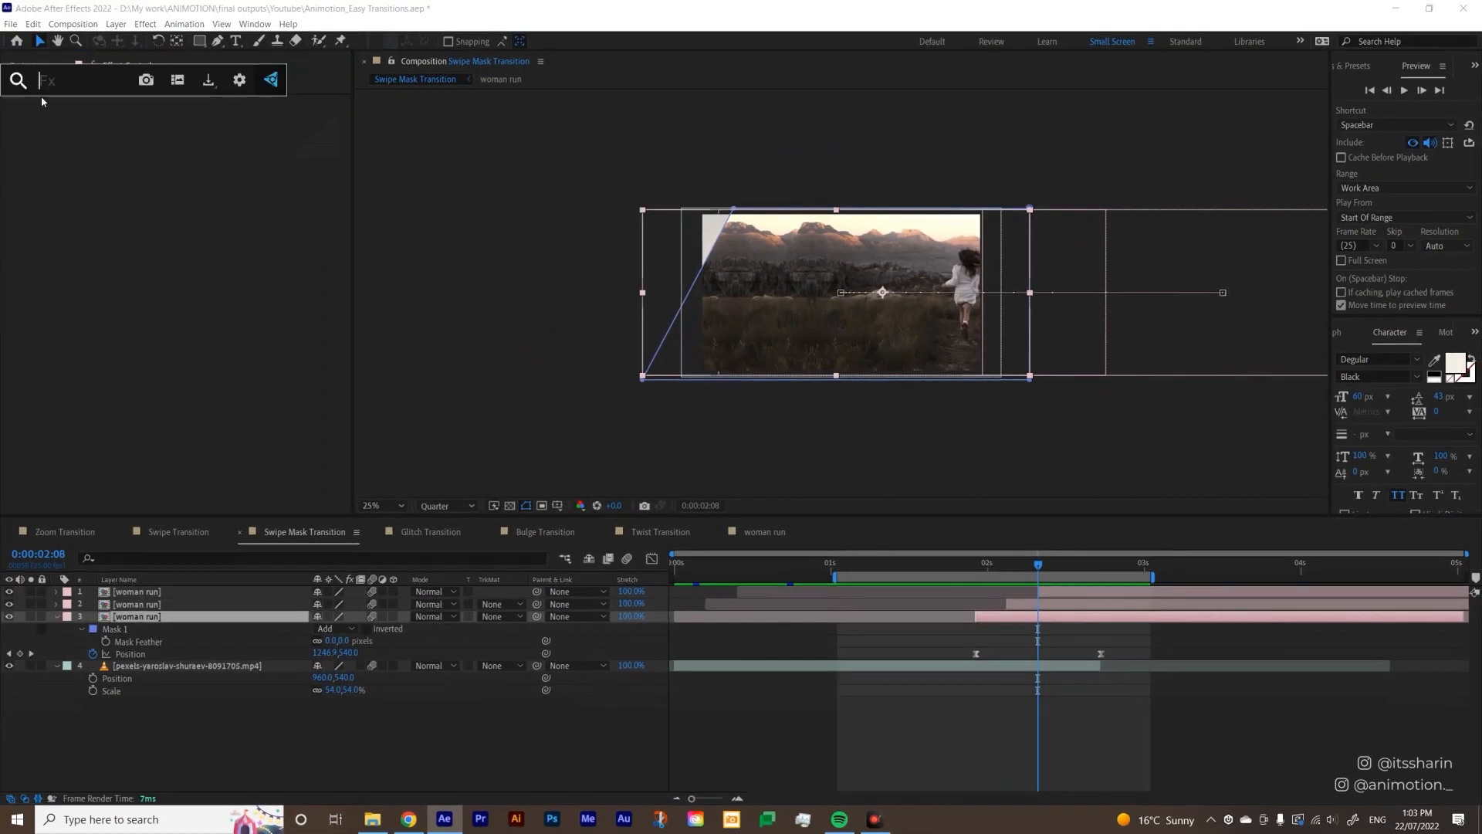
{"action": "key", "text": "BackSpace"}
{"action": "key", "text": "BackSpace"}
{"action": "type", "text": "hue"}
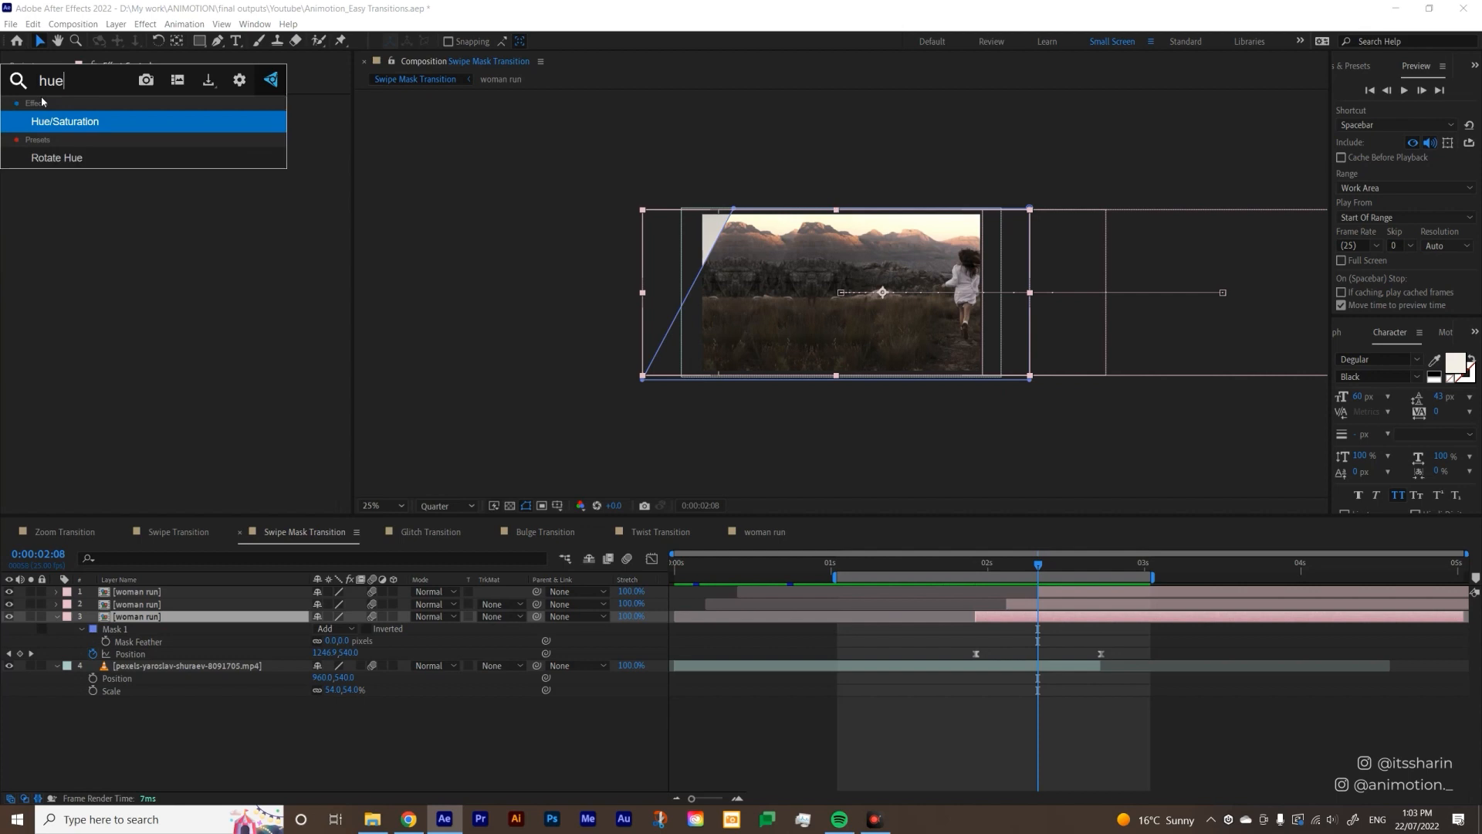
{"action": "key", "text": "Return"}
{"action": "left_click_drag", "start_coordinate": [182, 231], "coordinate": [40, 232]}
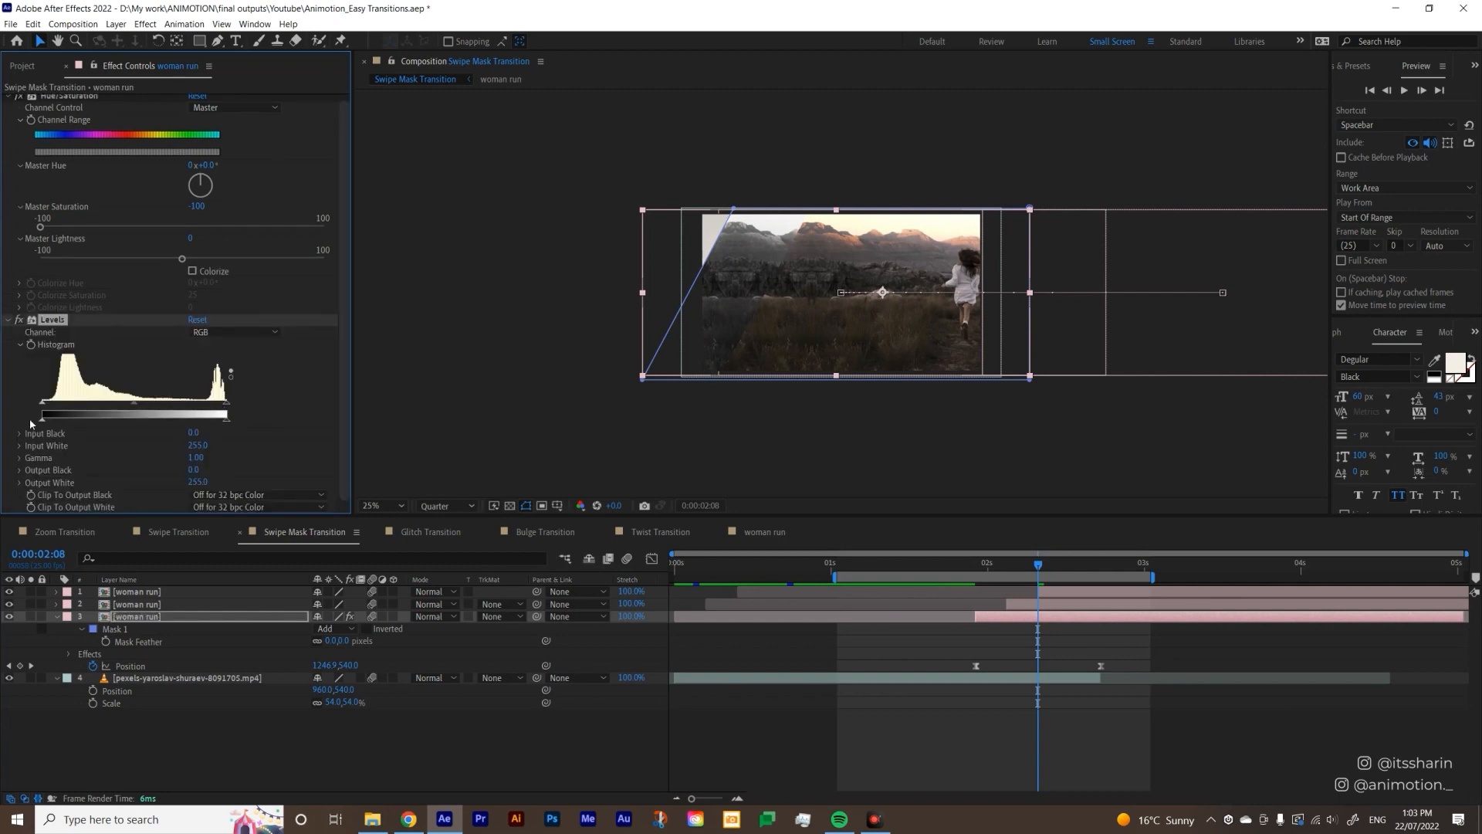
- In the lowest woman run layer's Levels effect, set Output Black to 40 and Input White to 147, and raise Input Black slightly
{"action": "left_click_drag", "start_coordinate": [44, 423], "coordinate": [72, 422]}
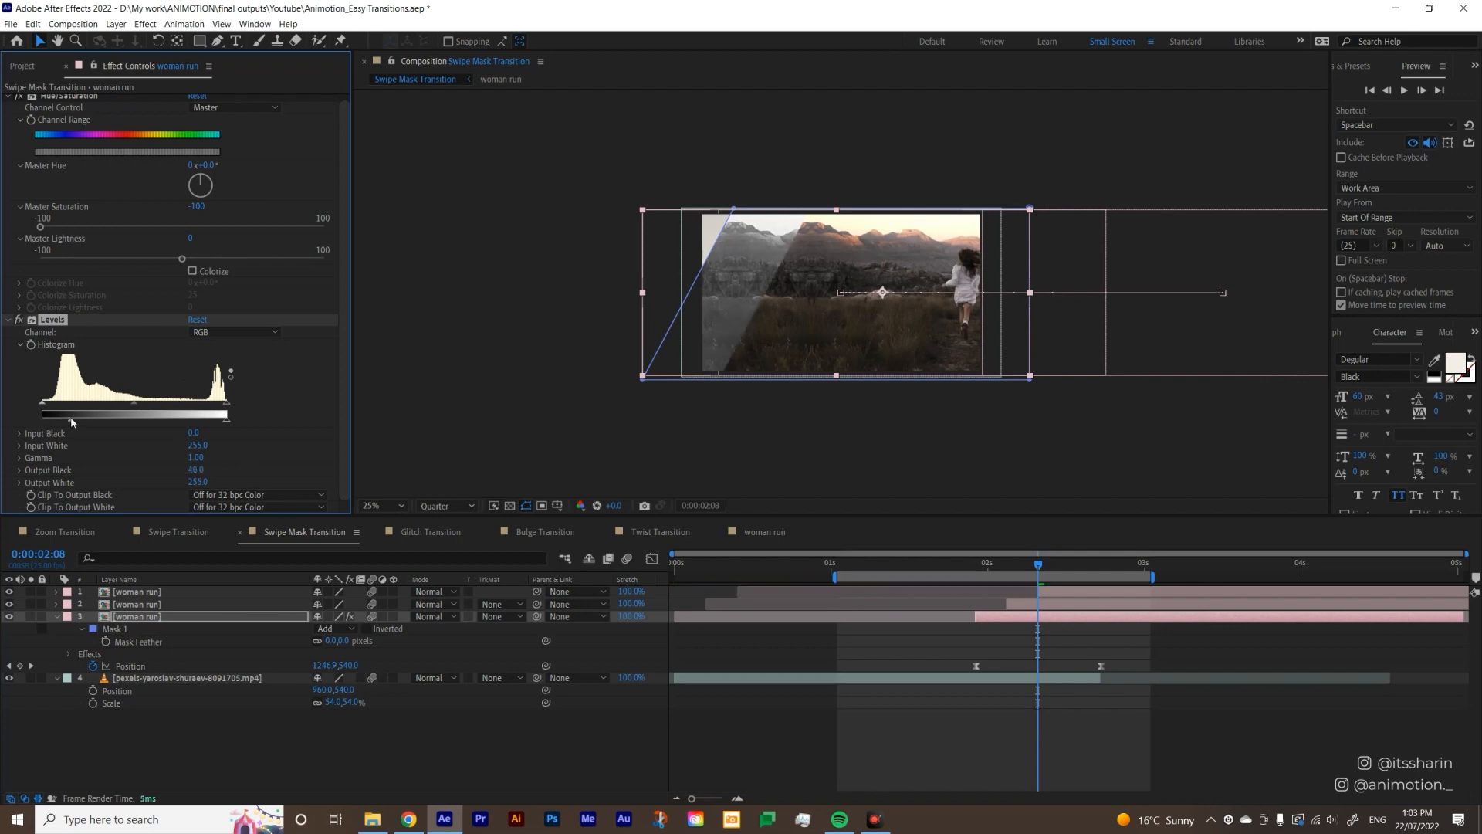
{"action": "left_click_drag", "start_coordinate": [226, 406], "coordinate": [149, 411]}
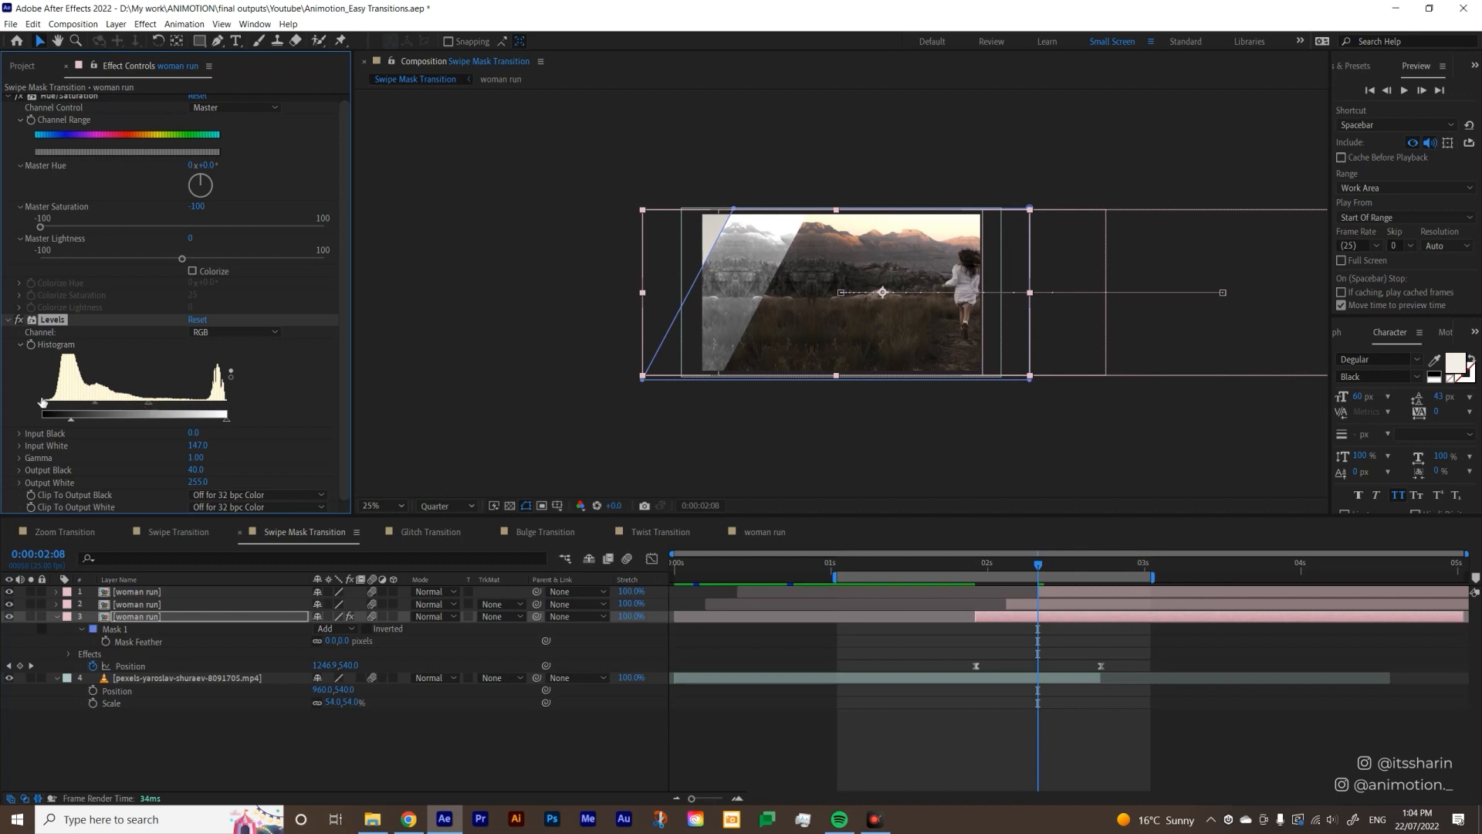
{"action": "left_click_drag", "start_coordinate": [44, 407], "coordinate": [64, 409]}
- Add Levels to the middle woman run layer with Input White 213 and Output Black 23, and preview the transition
{"action": "left_click", "coordinate": [1015, 605]}
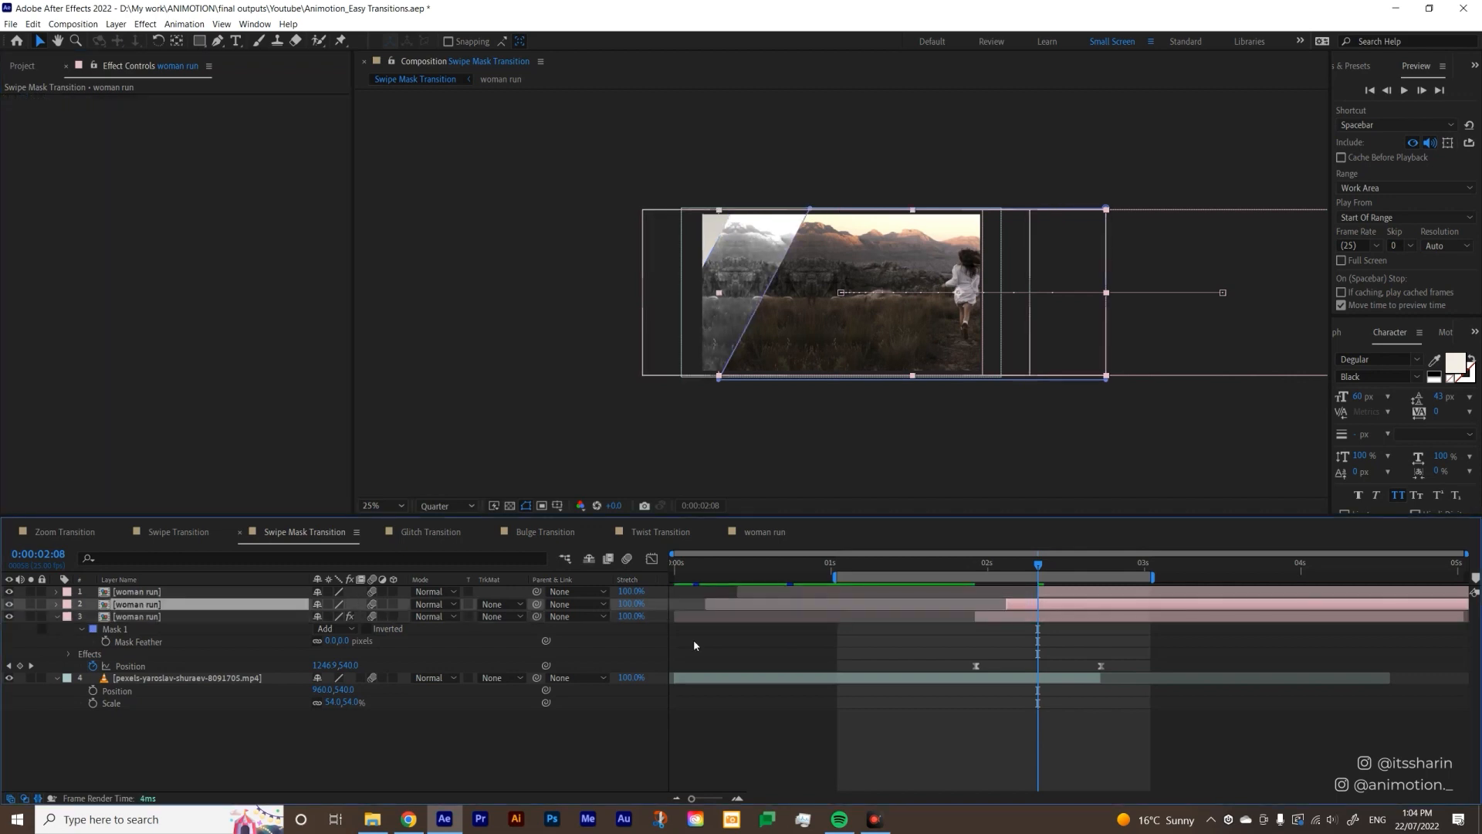
{"action": "key", "text": "ctrl+space"}
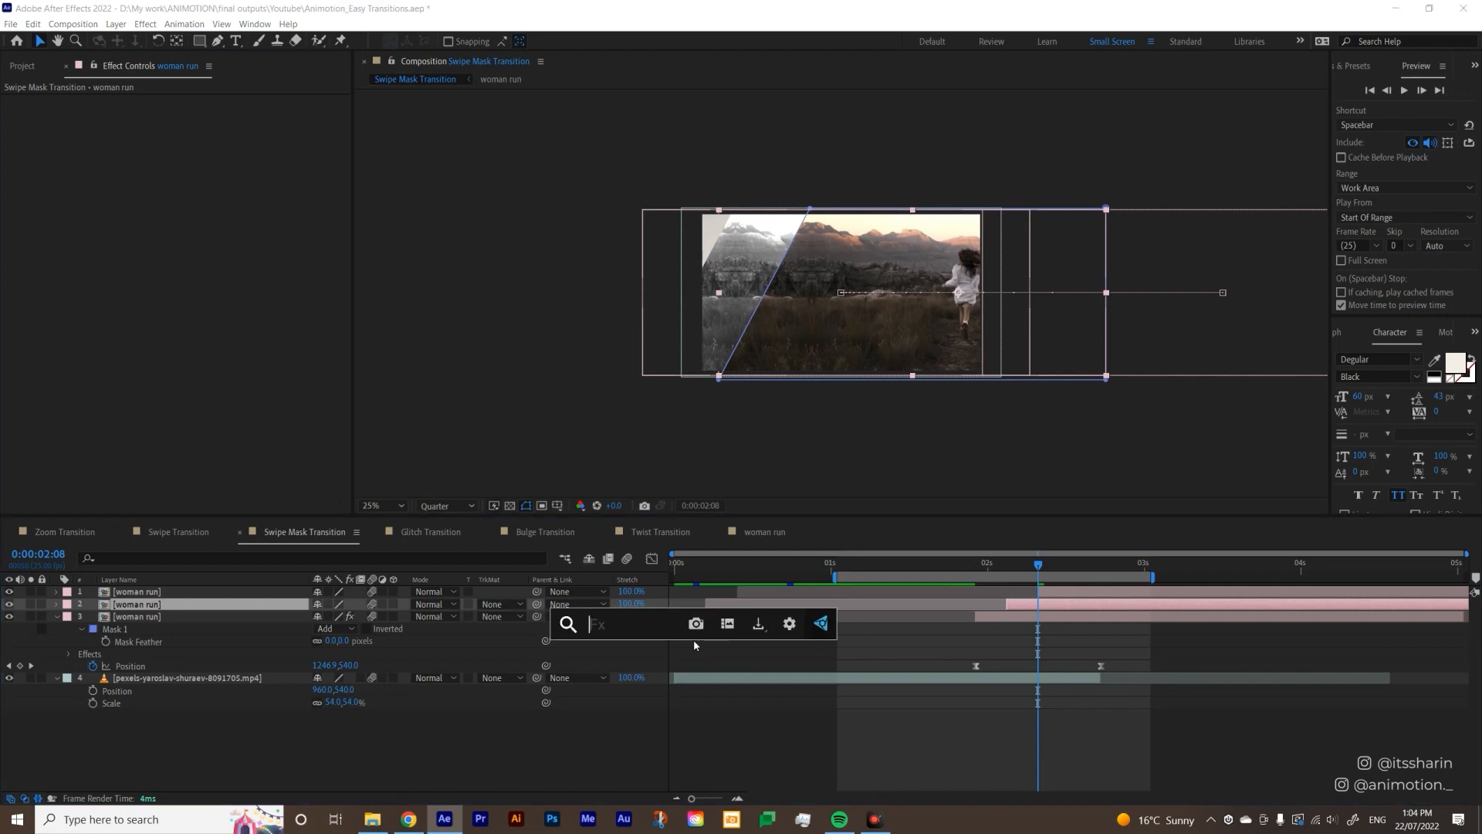
{"action": "type", "text": "lev"}
{"action": "key", "text": "Return"}
{"action": "left_click_drag", "start_coordinate": [44, 205], "coordinate": [64, 203]}
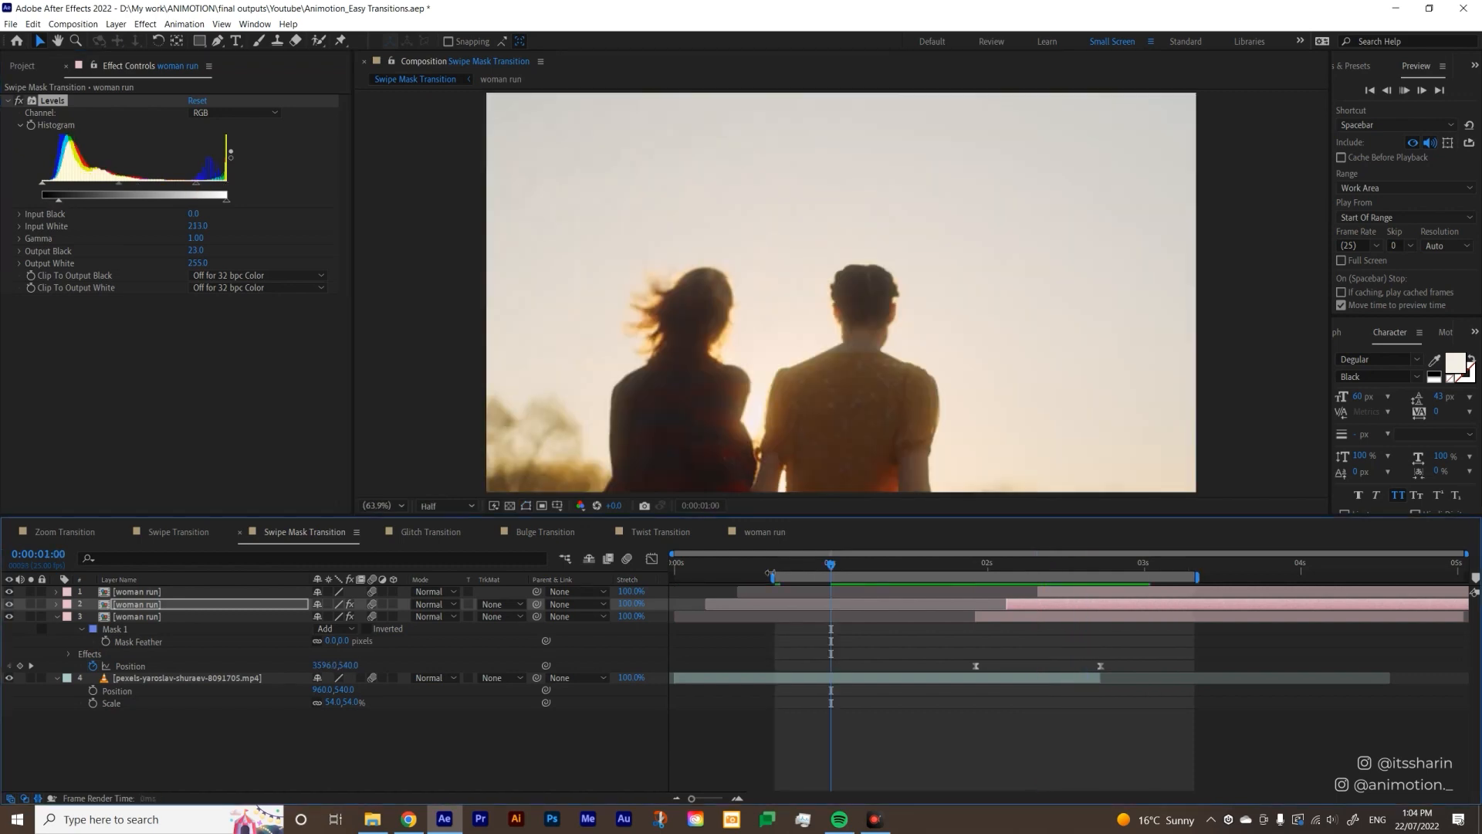
{"action": "key", "text": "space"}
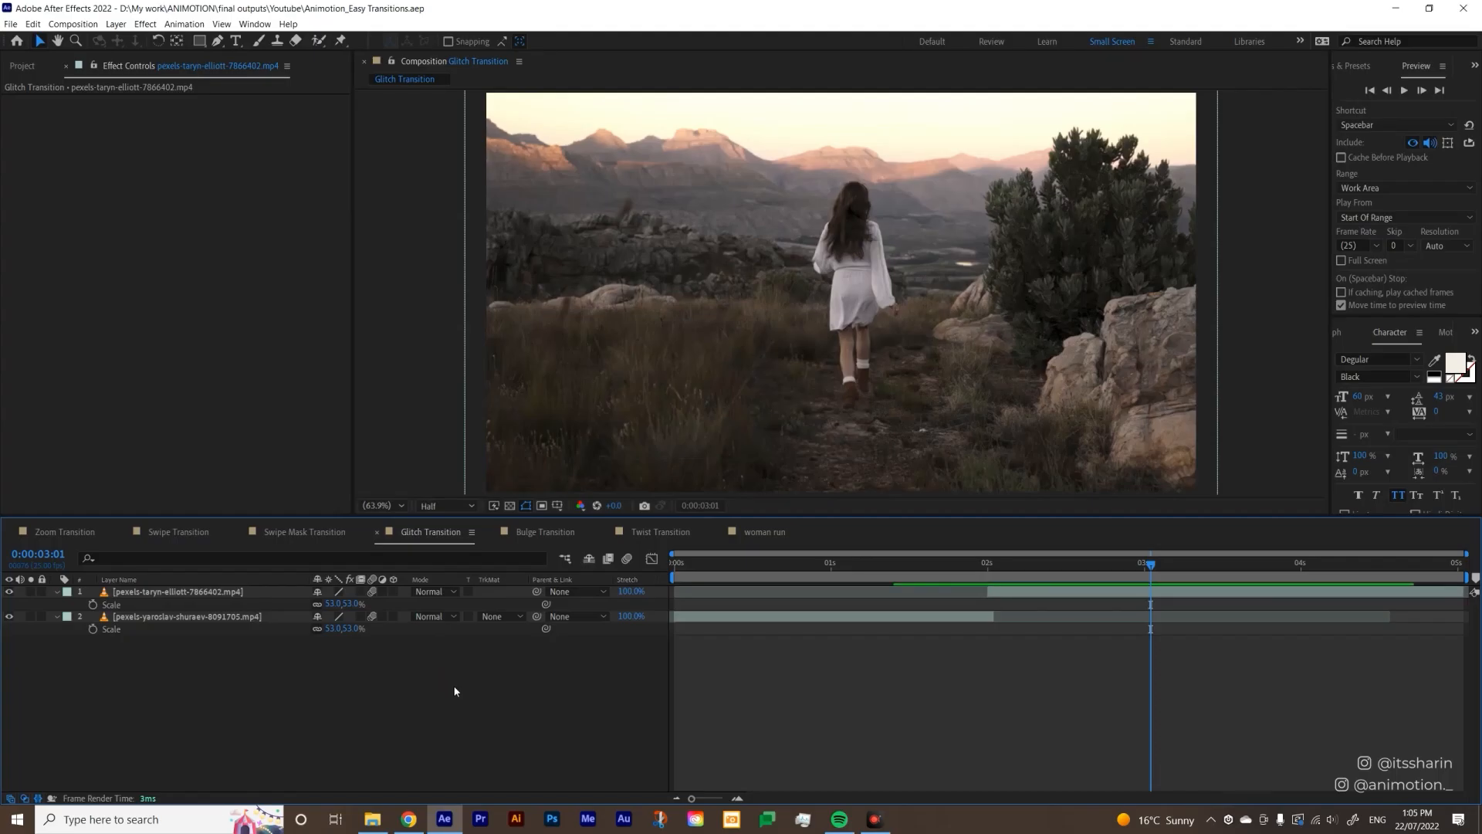
- In the Glitch Transition composition, create a comp-sized solid named FRACTAL with the time at 0:00:02:00
{"action": "left_click", "coordinate": [988, 569]}
{"action": "right_click", "coordinate": [967, 667]}
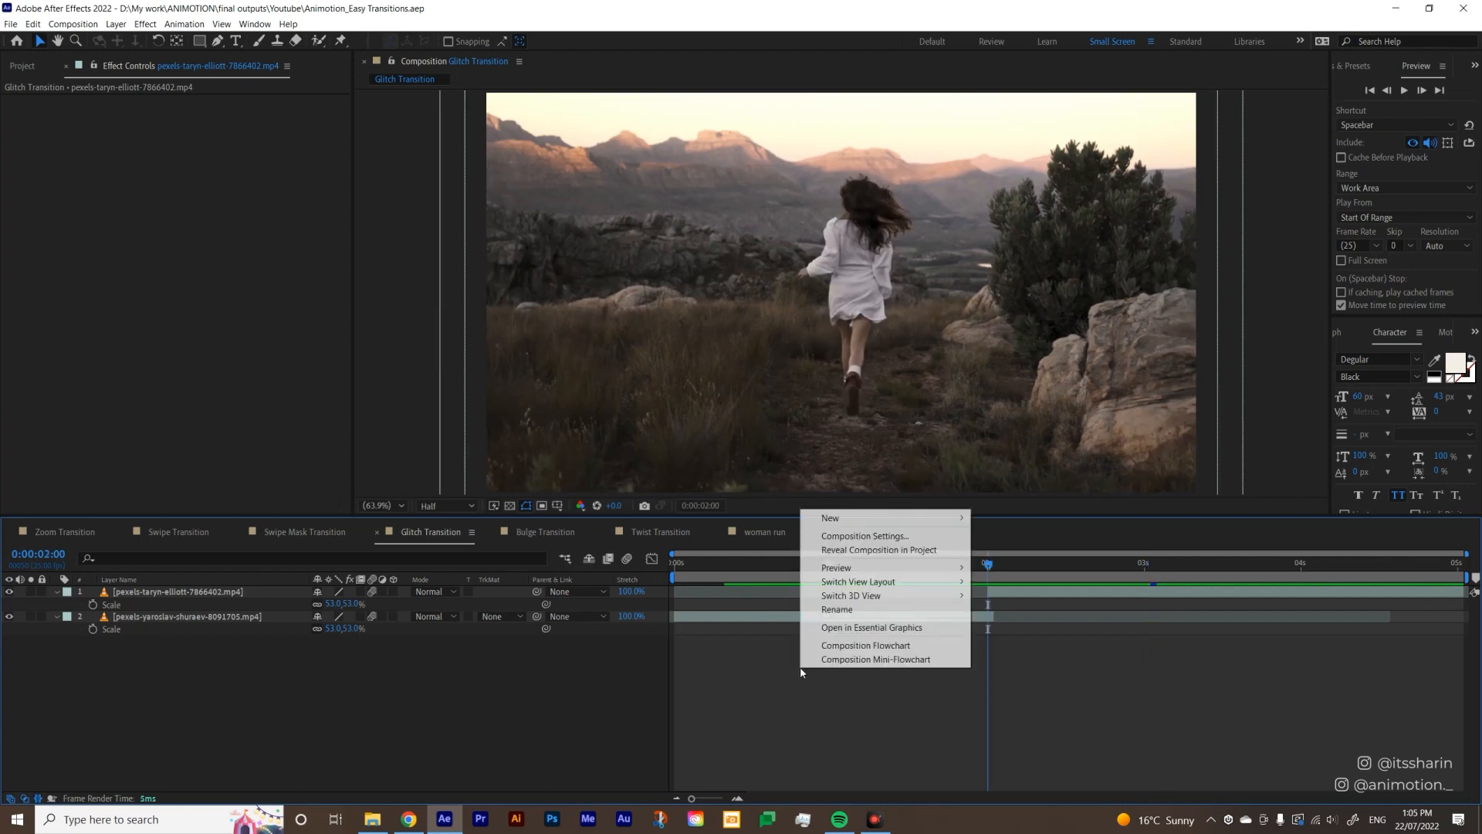
{"action": "mouse_move", "coordinate": [947, 520]}
{"action": "left_click", "coordinate": [1042, 551]}
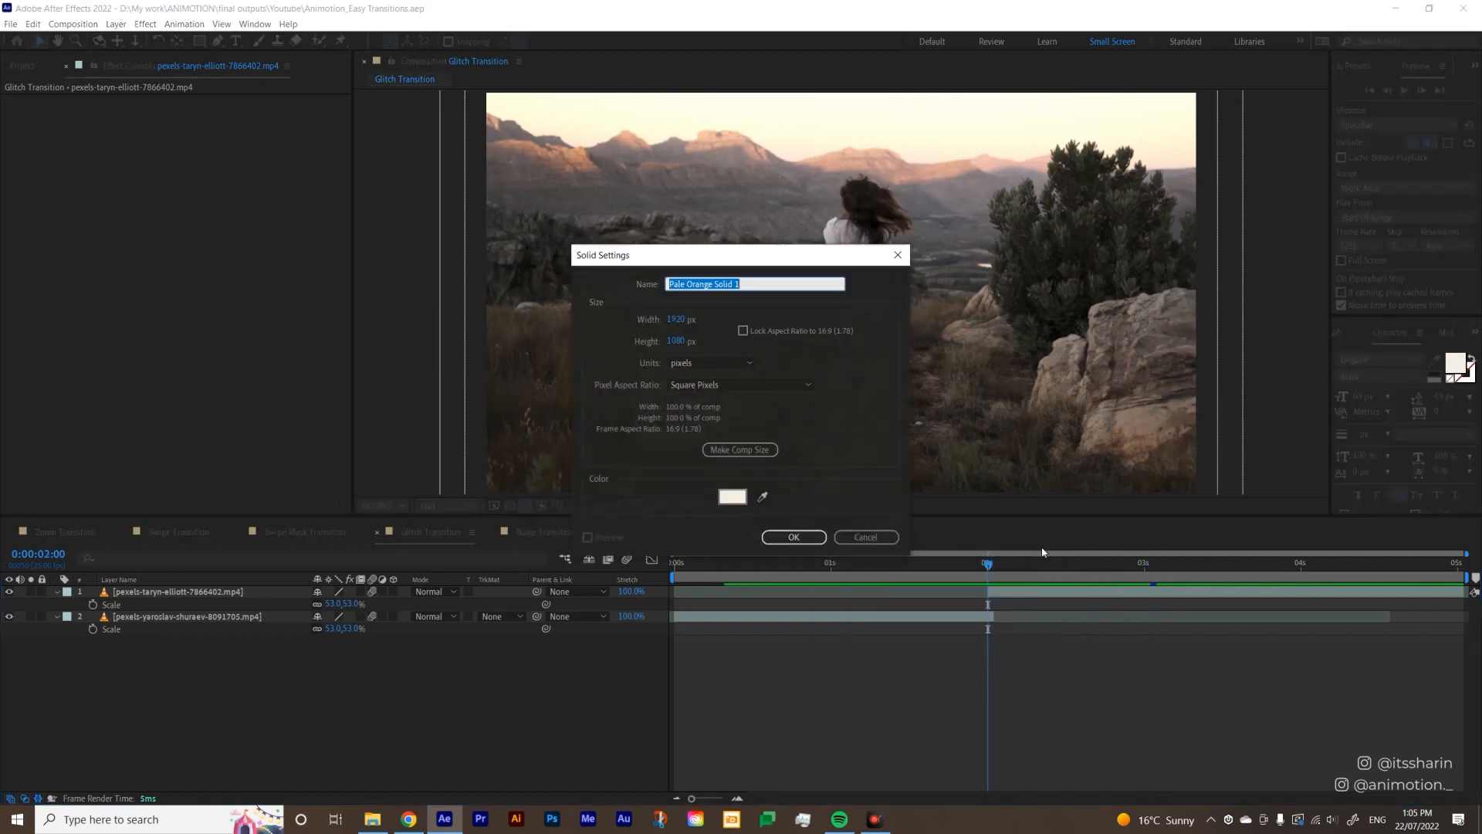
{"action": "type", "text": "FRACTAL"}
{"action": "key", "text": "Return"}
- Apply the Fractal Noise effect to the FRACTAL solid and set its Noise Type to Block
{"action": "key", "text": "ctrl+space"}
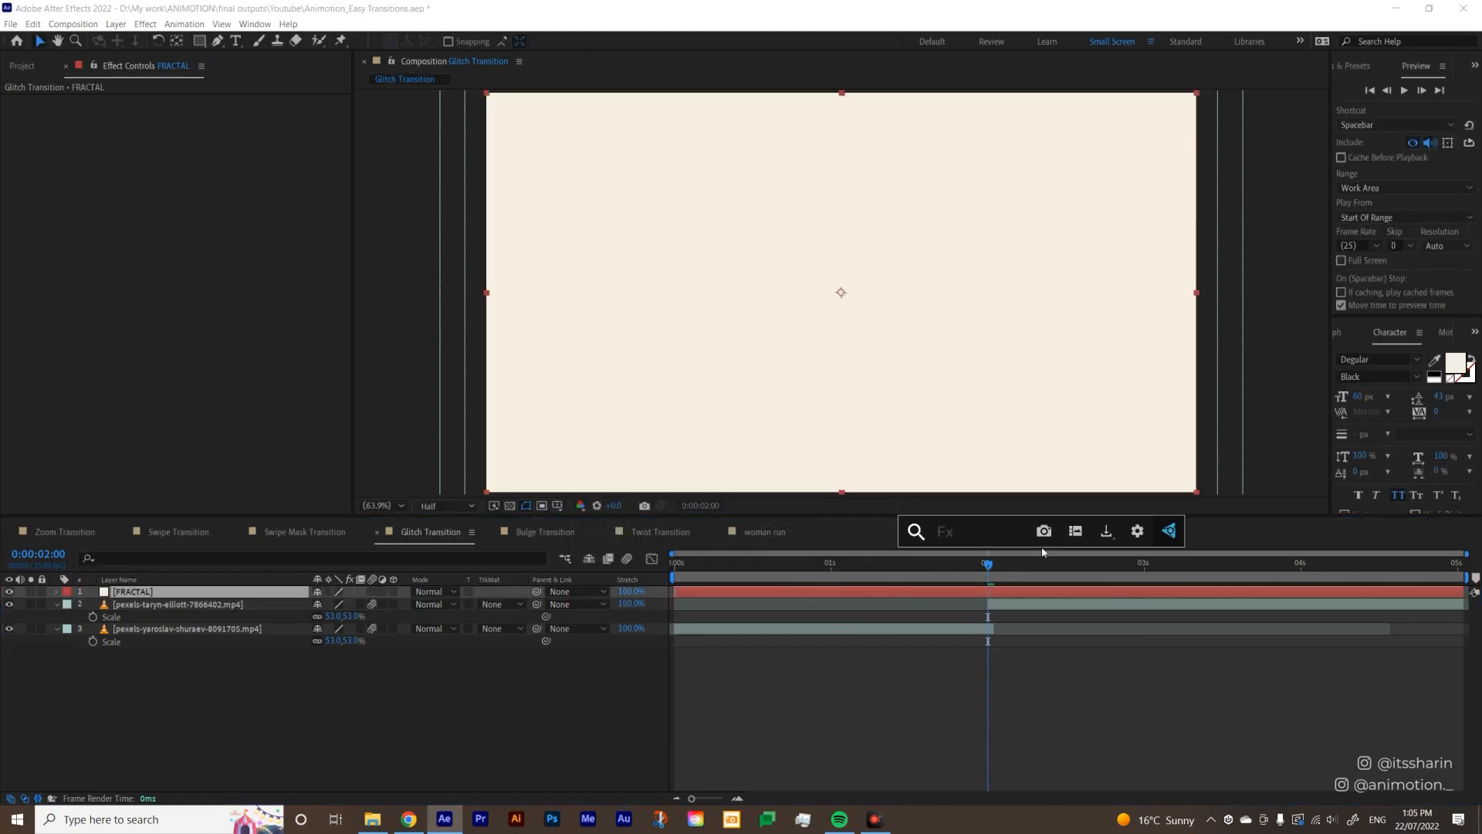
{"action": "type", "text": "frac"}
{"action": "key", "text": "Down"}
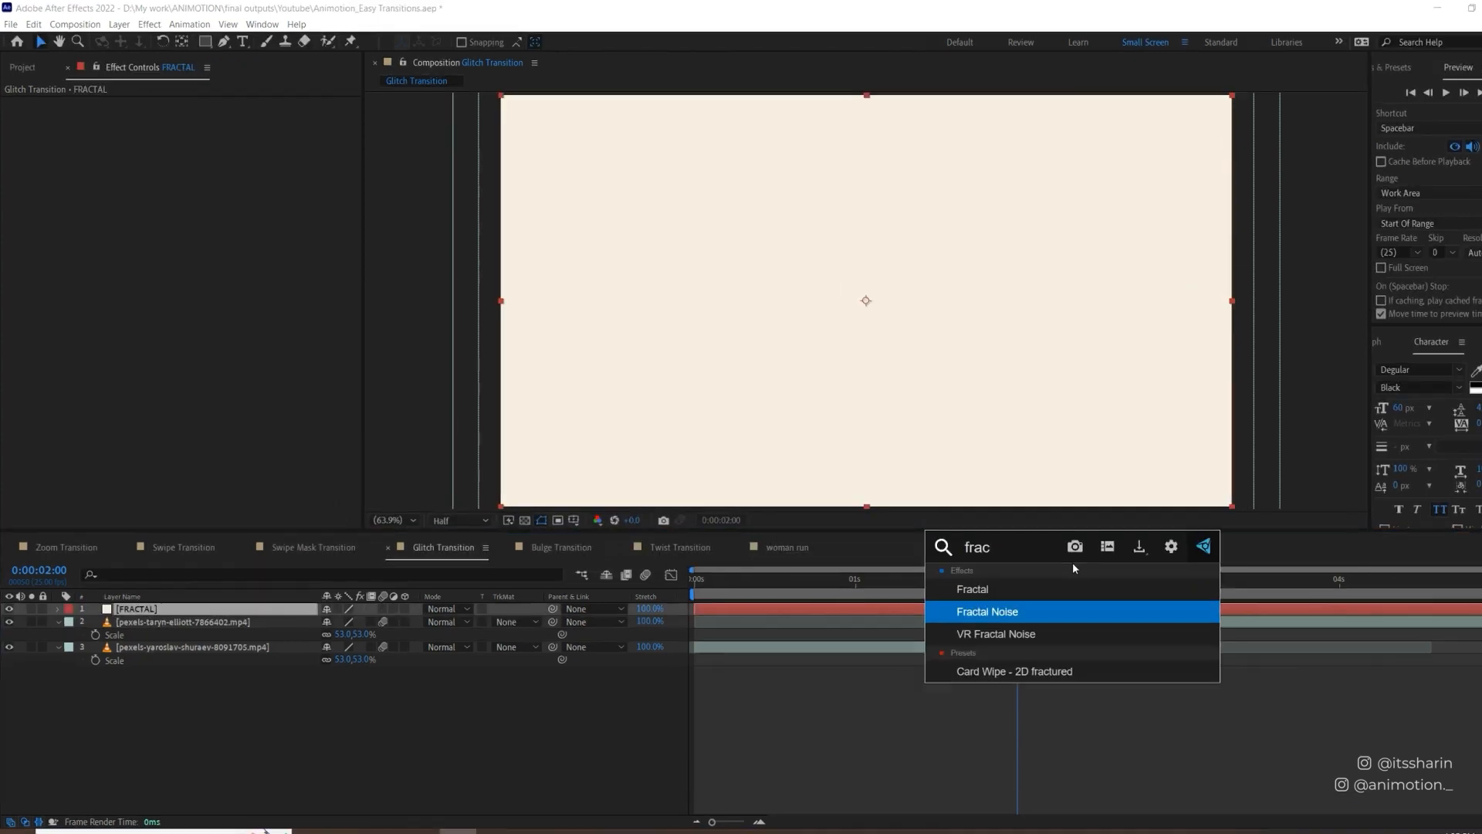
{"action": "key", "text": "Return"}
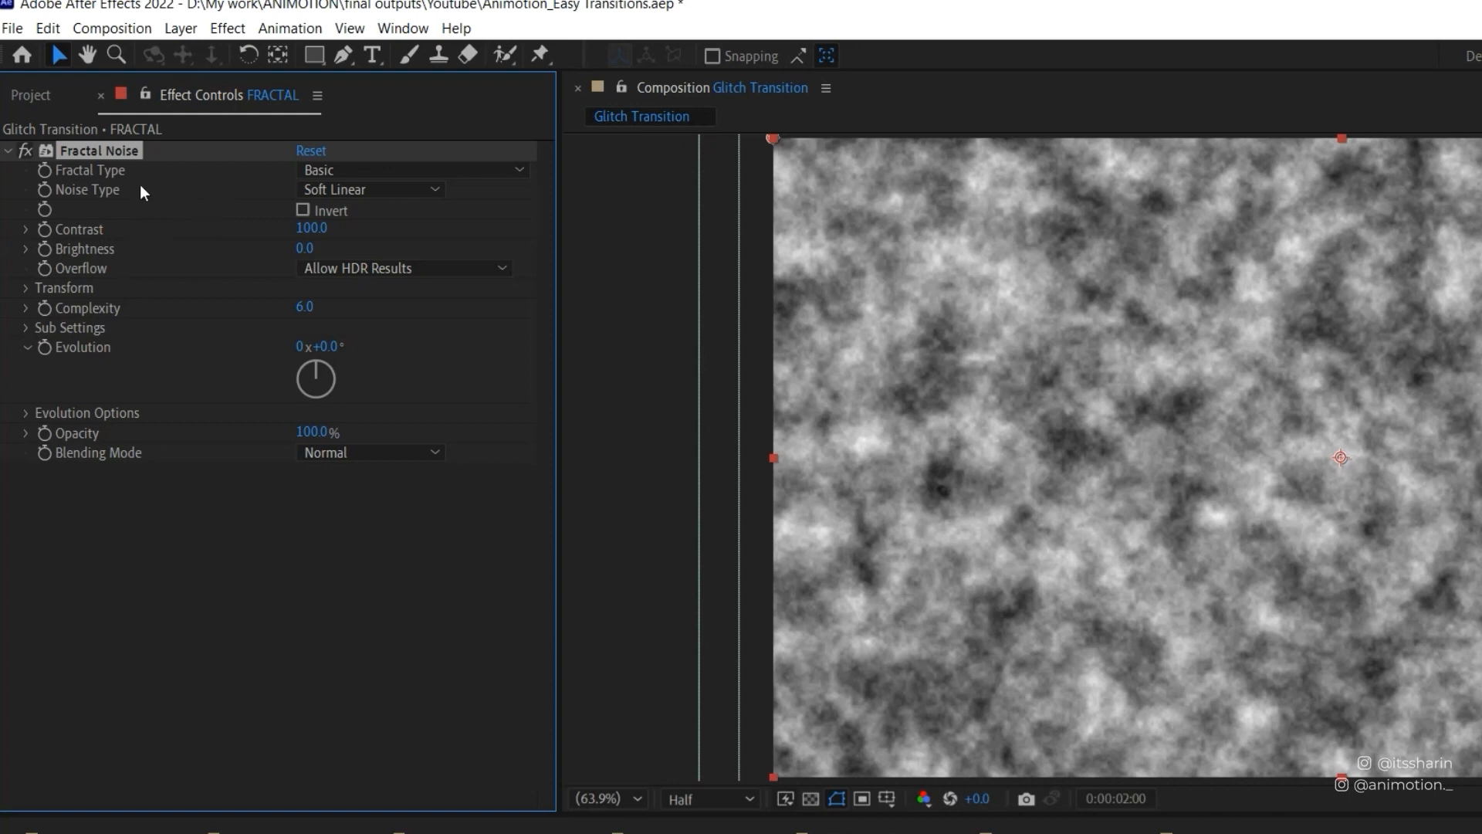
{"action": "left_click", "coordinate": [335, 190]}
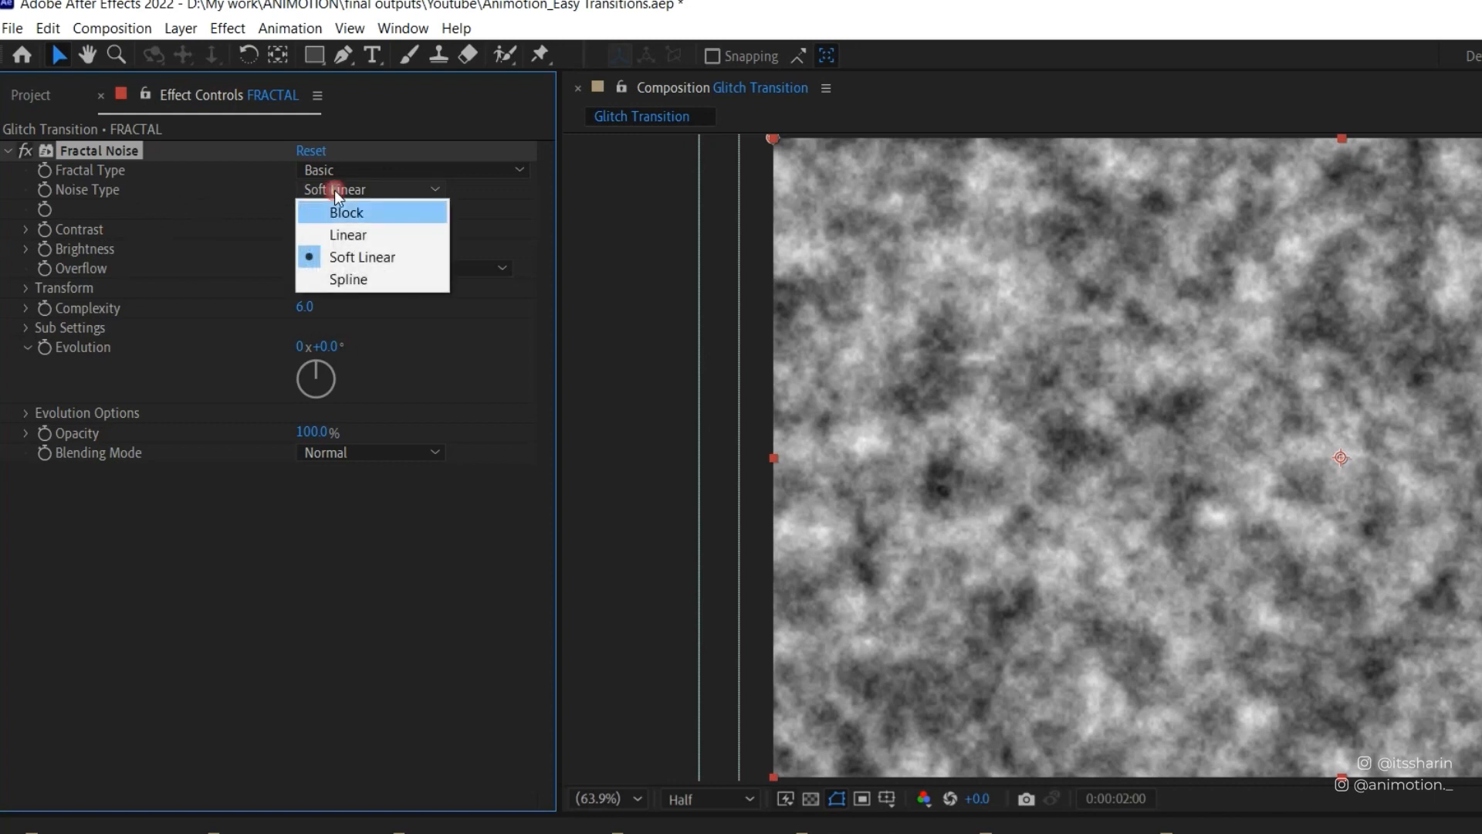
{"action": "left_click", "coordinate": [371, 210]}
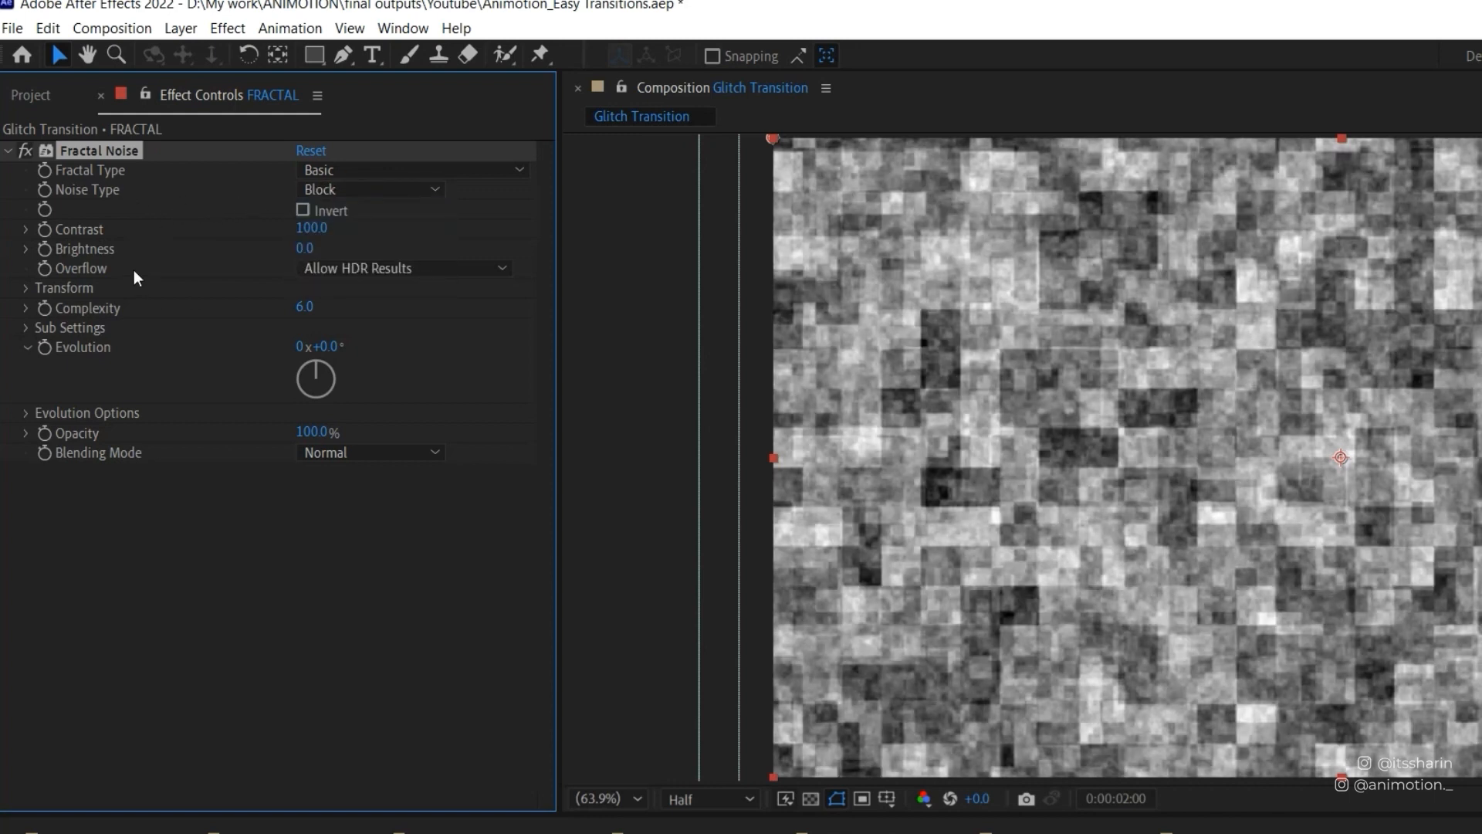
- Turn off Uniform Scaling in Fractal Noise and set Scale Width to 1494 and Scale Height to 56
{"action": "left_click", "coordinate": [25, 288]}
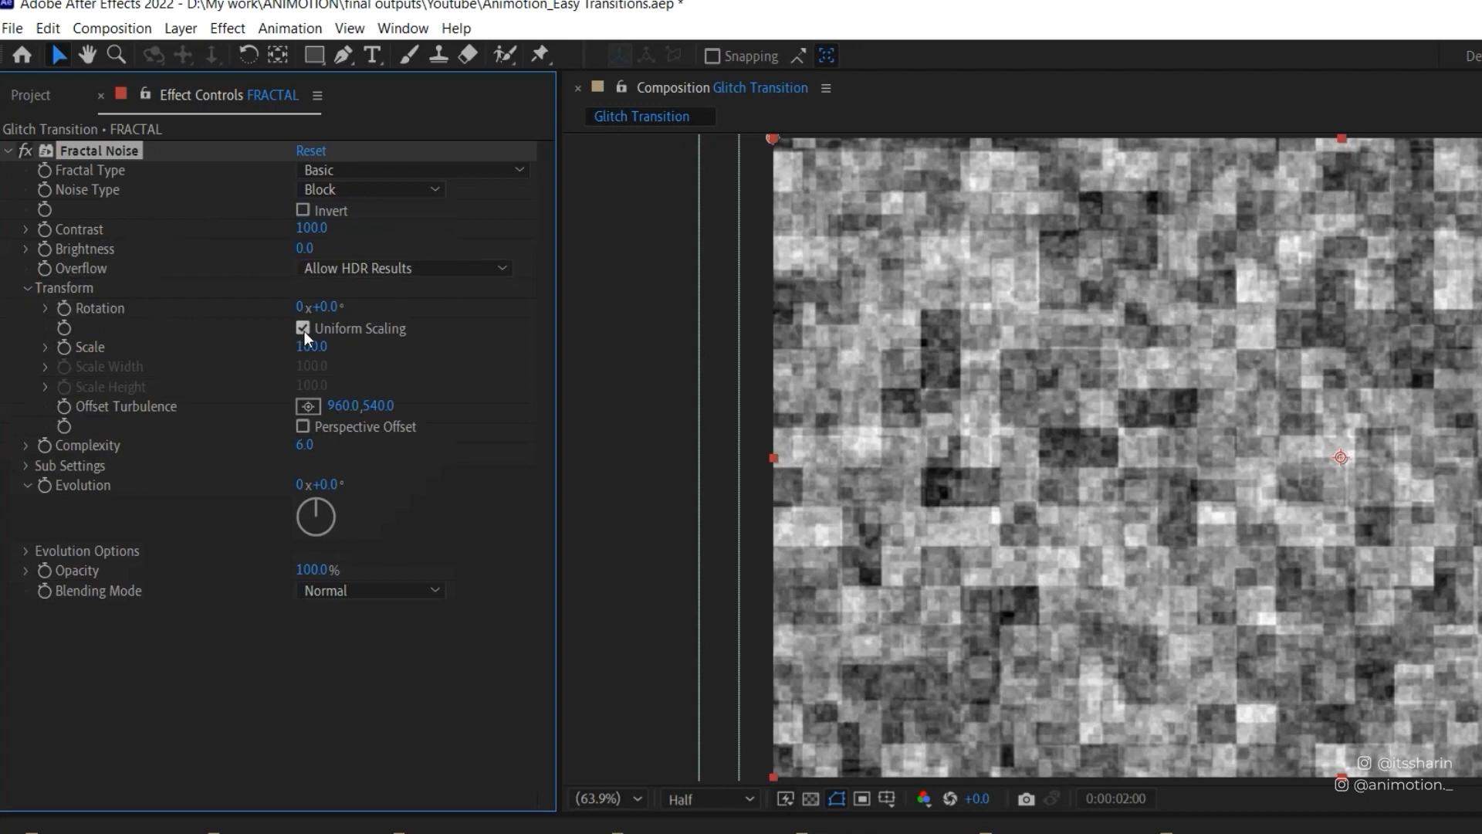
{"action": "left_click", "coordinate": [304, 331]}
{"action": "left_click_drag", "start_coordinate": [308, 365], "coordinate": [1474, 370]}
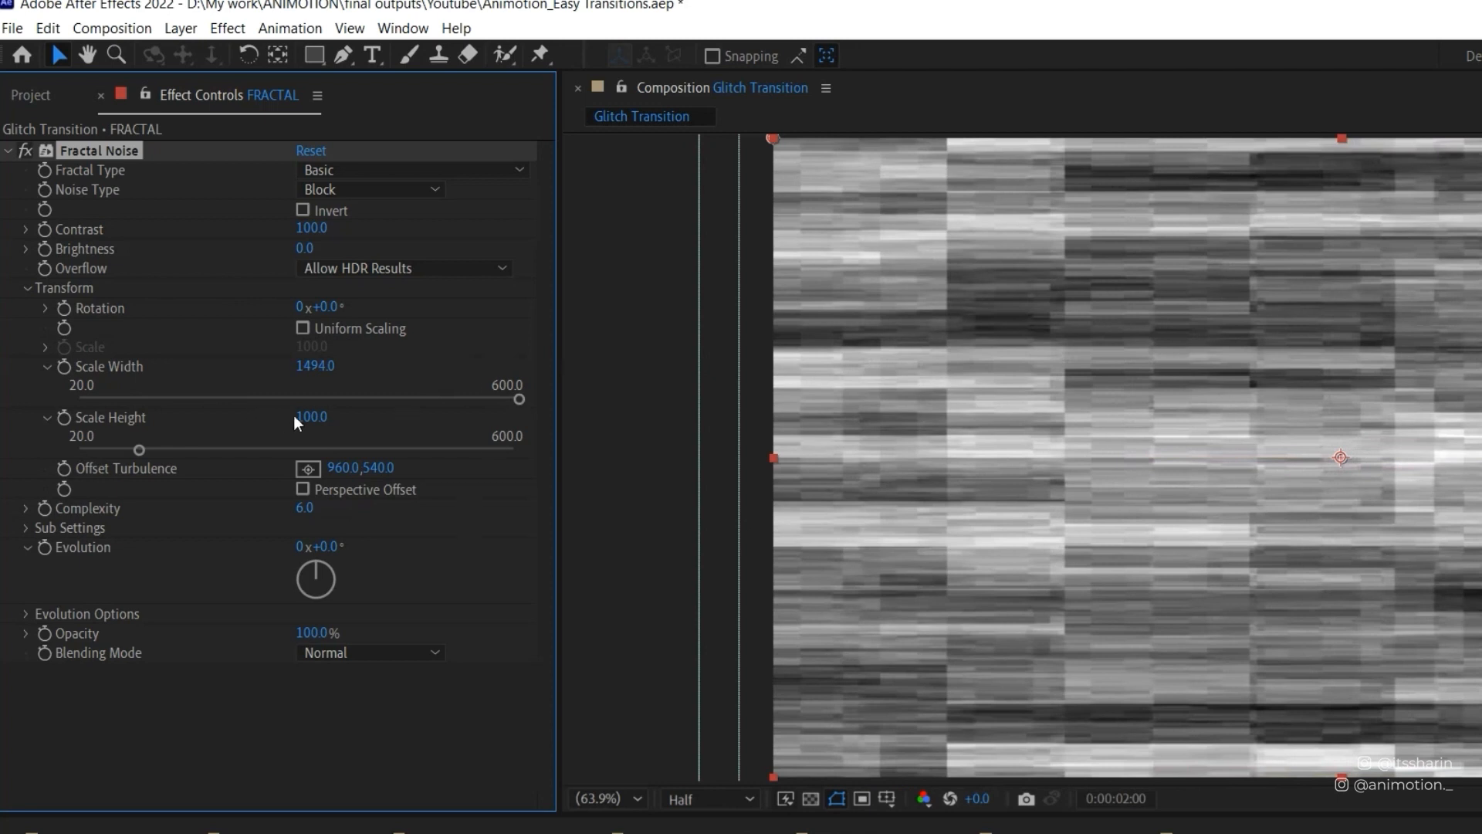
{"action": "left_click_drag", "start_coordinate": [300, 416], "coordinate": [273, 422]}
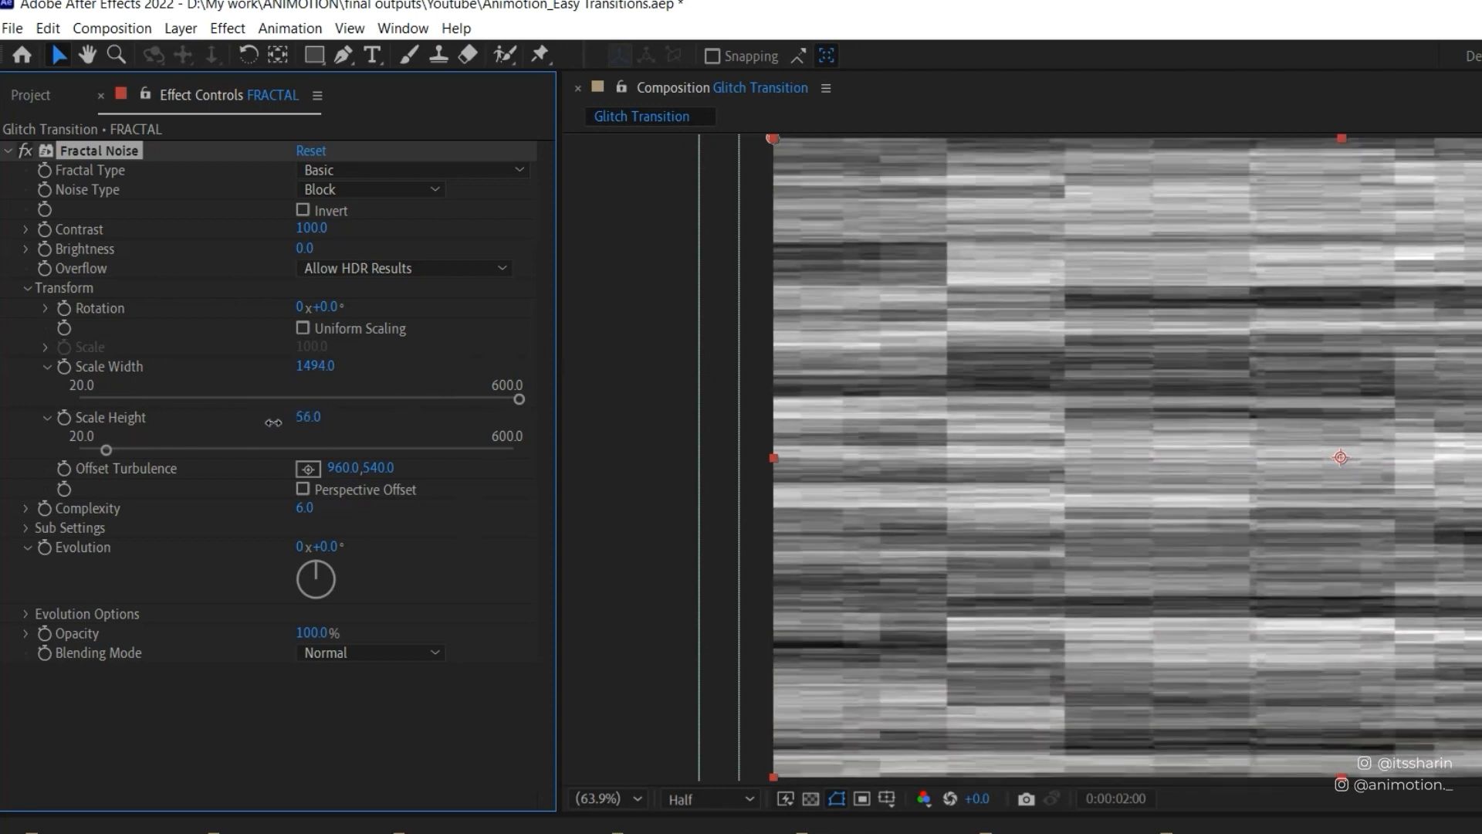
- Refine the Fractal Noise bars with Contrast 1003, Brightness 36, Scale Width 4026 and Complexity 3
{"action": "left_click_drag", "start_coordinate": [311, 227], "coordinate": [345, 259]}
{"action": "left_click_drag", "start_coordinate": [315, 366], "coordinate": [1481, 370]}
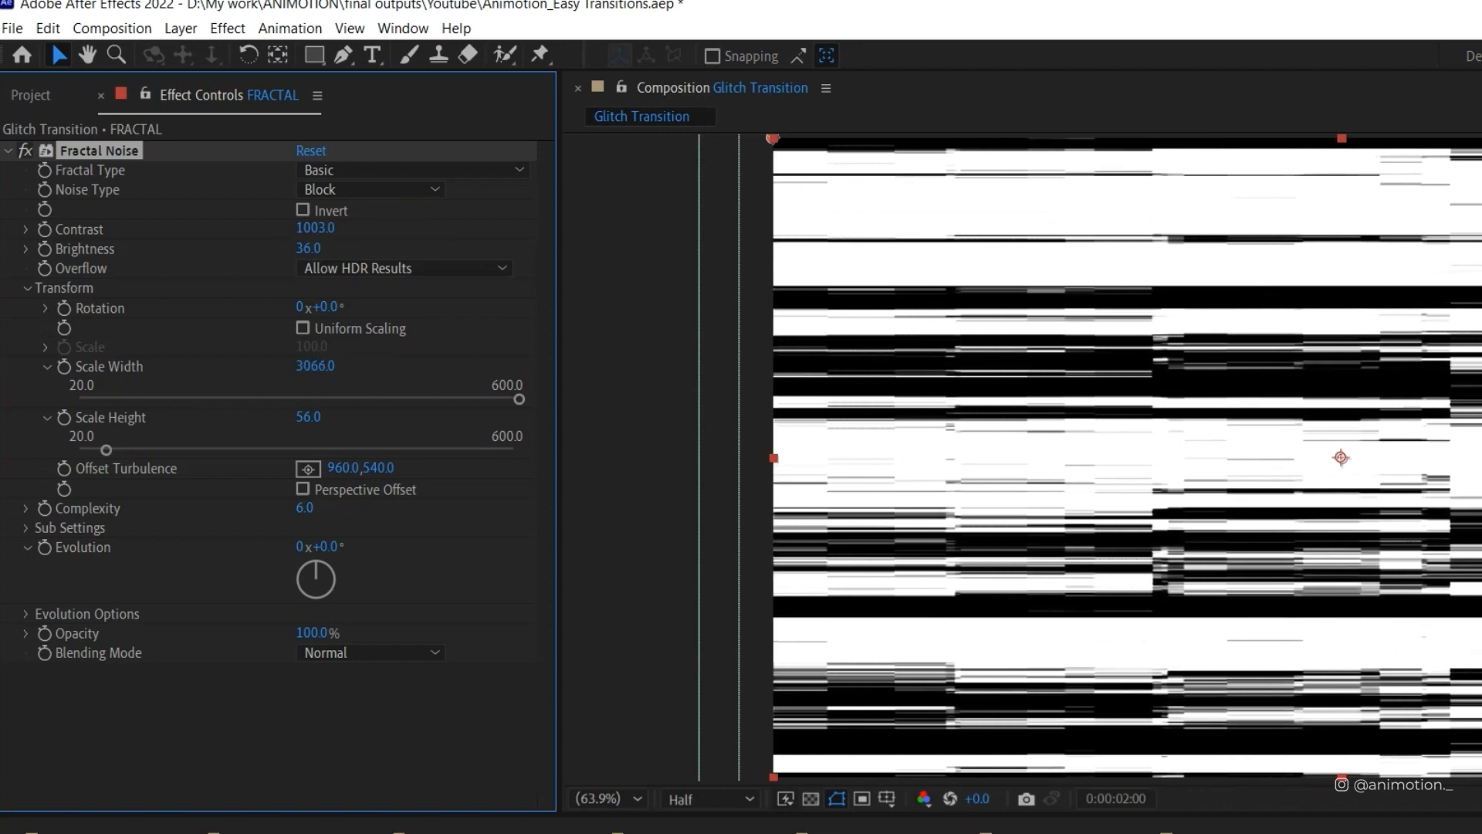
{"action": "left_click_drag", "start_coordinate": [301, 366], "coordinate": [1190, 362]}
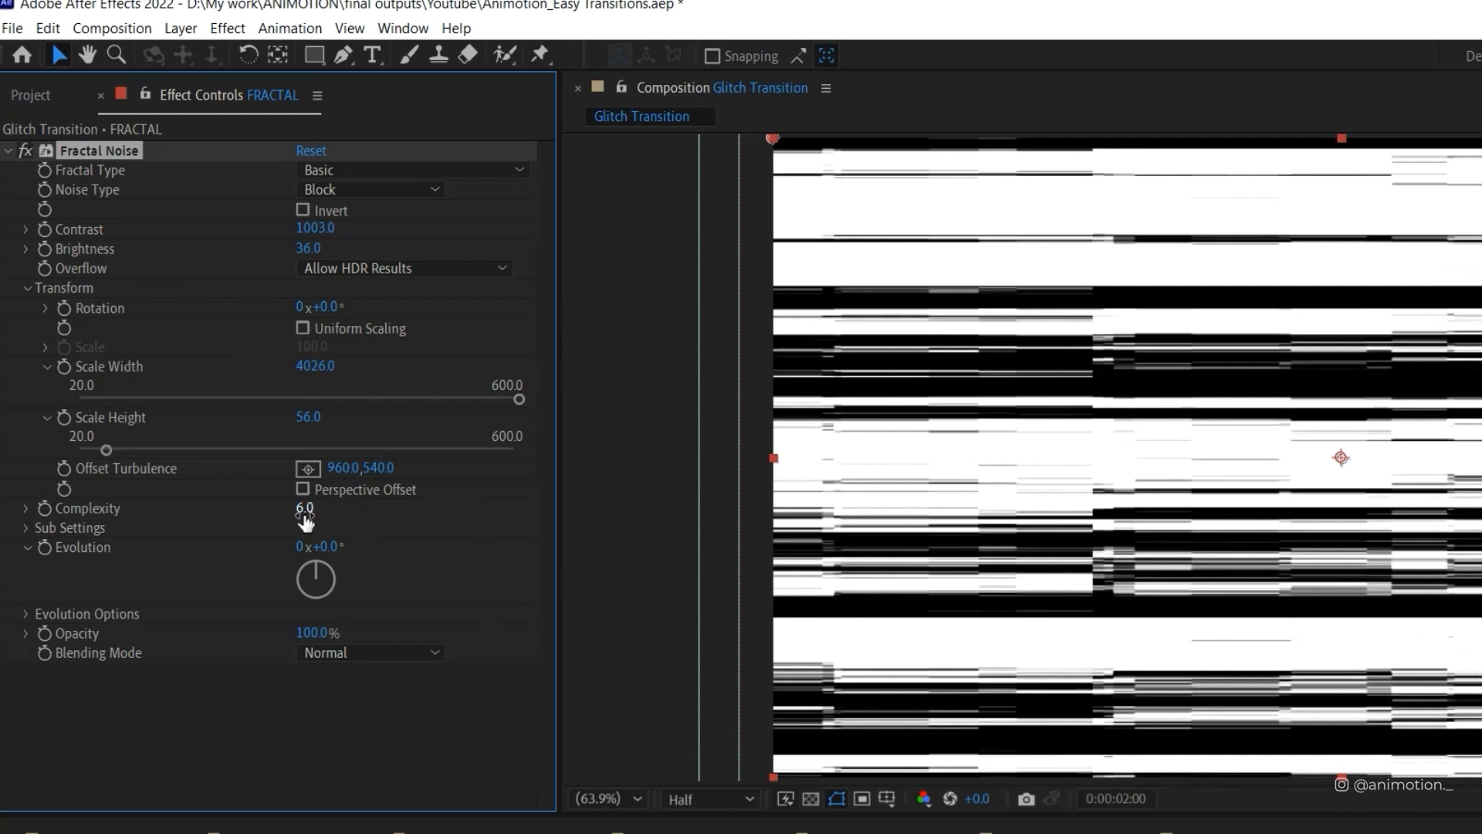
{"action": "mouse_move", "coordinate": [305, 521]}
{"action": "left_mouse_down"}
{"action": "mouse_move", "coordinate": [267, 515]}
{"action": "mouse_move", "coordinate": [295, 516]}
{"action": "left_mouse_up"}
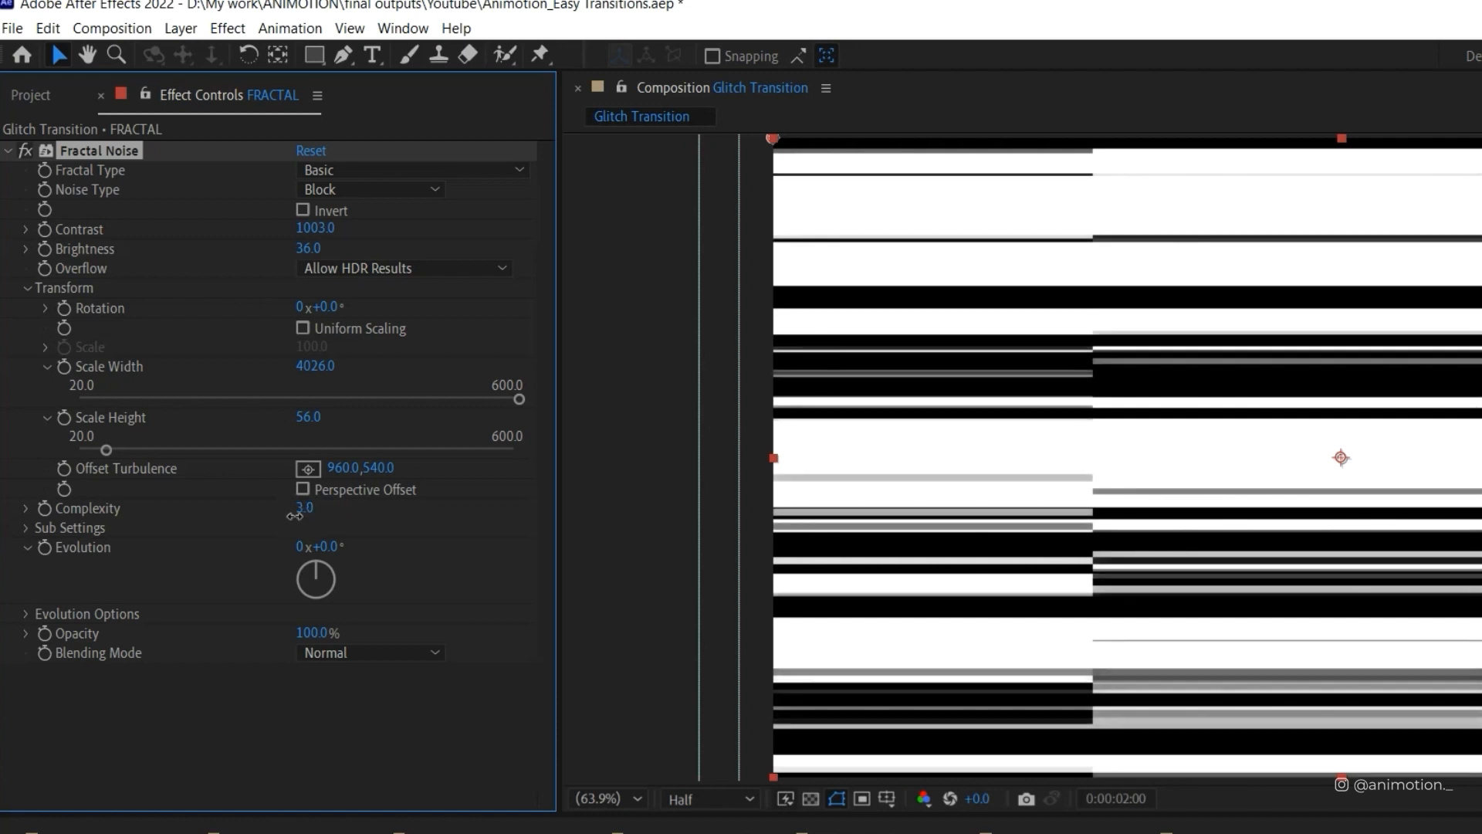
- Drive the Fractal Noise Random Seed in Evolution Options with the expression time*20 and check the flicker in time
{"action": "left_click", "coordinate": [25, 614]}
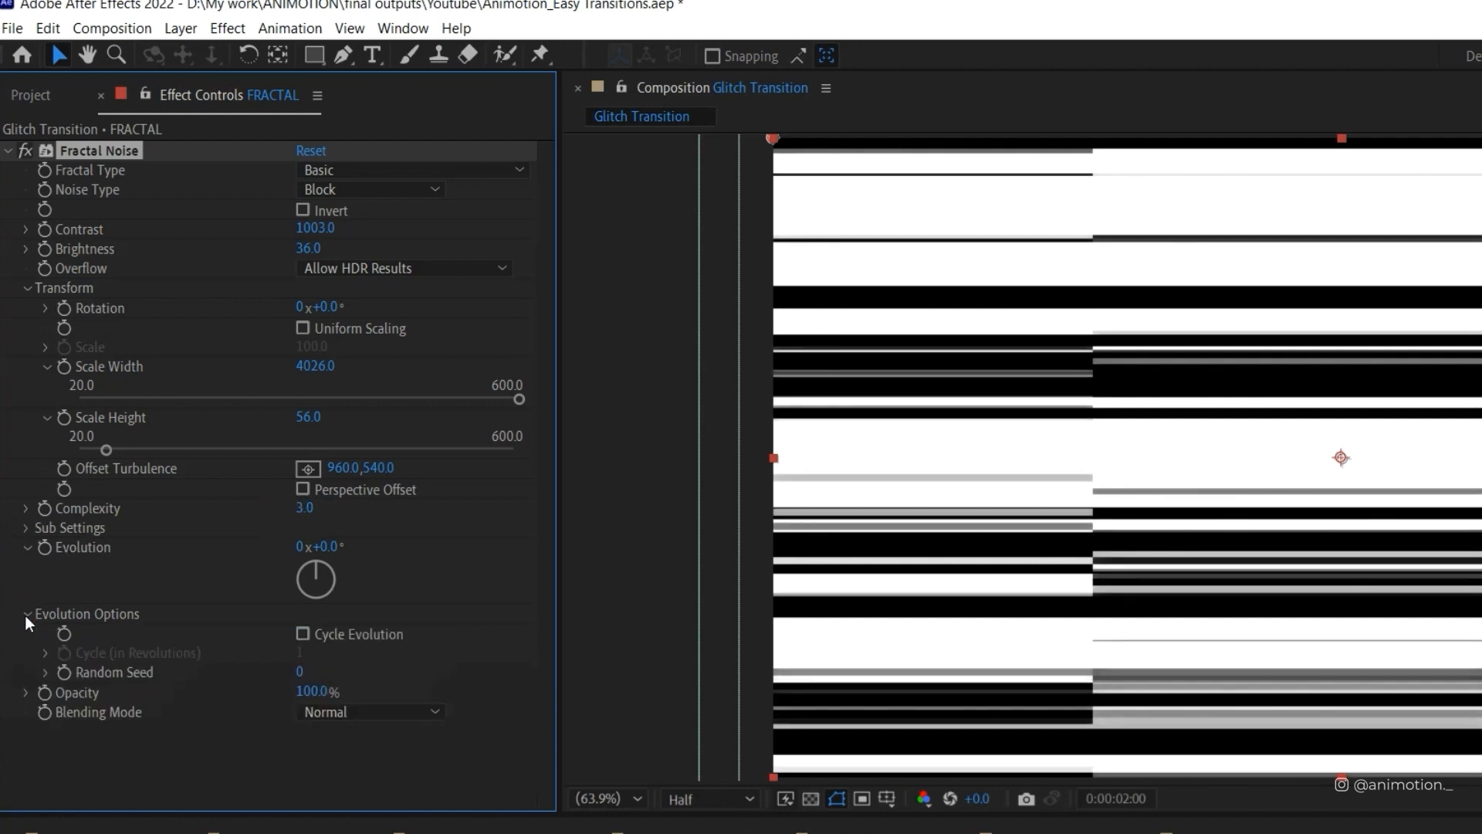
{"action": "left_click", "coordinate": [67, 678], "text": "alt"}
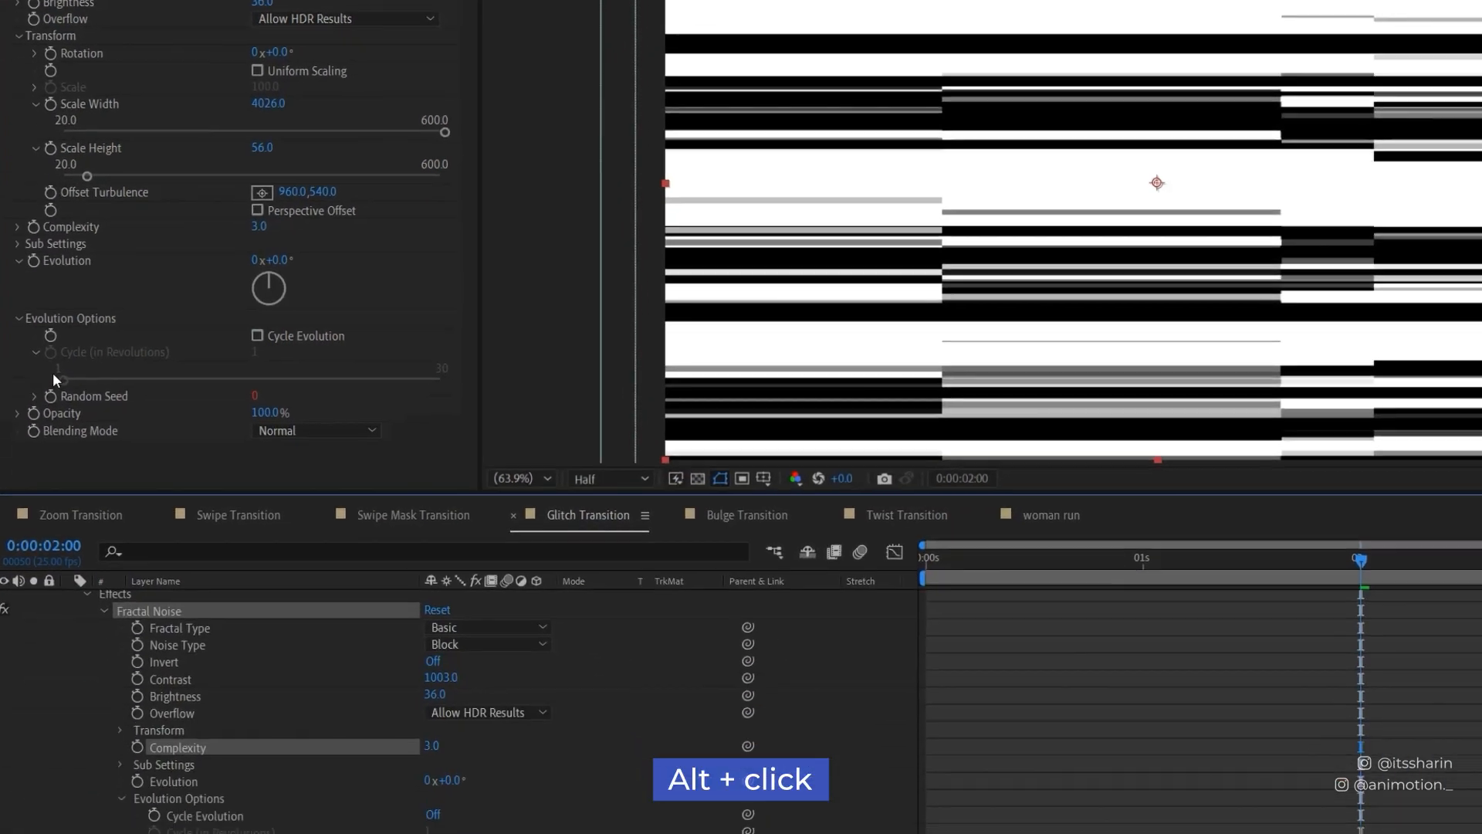
{"action": "type", "text": "time*20"}
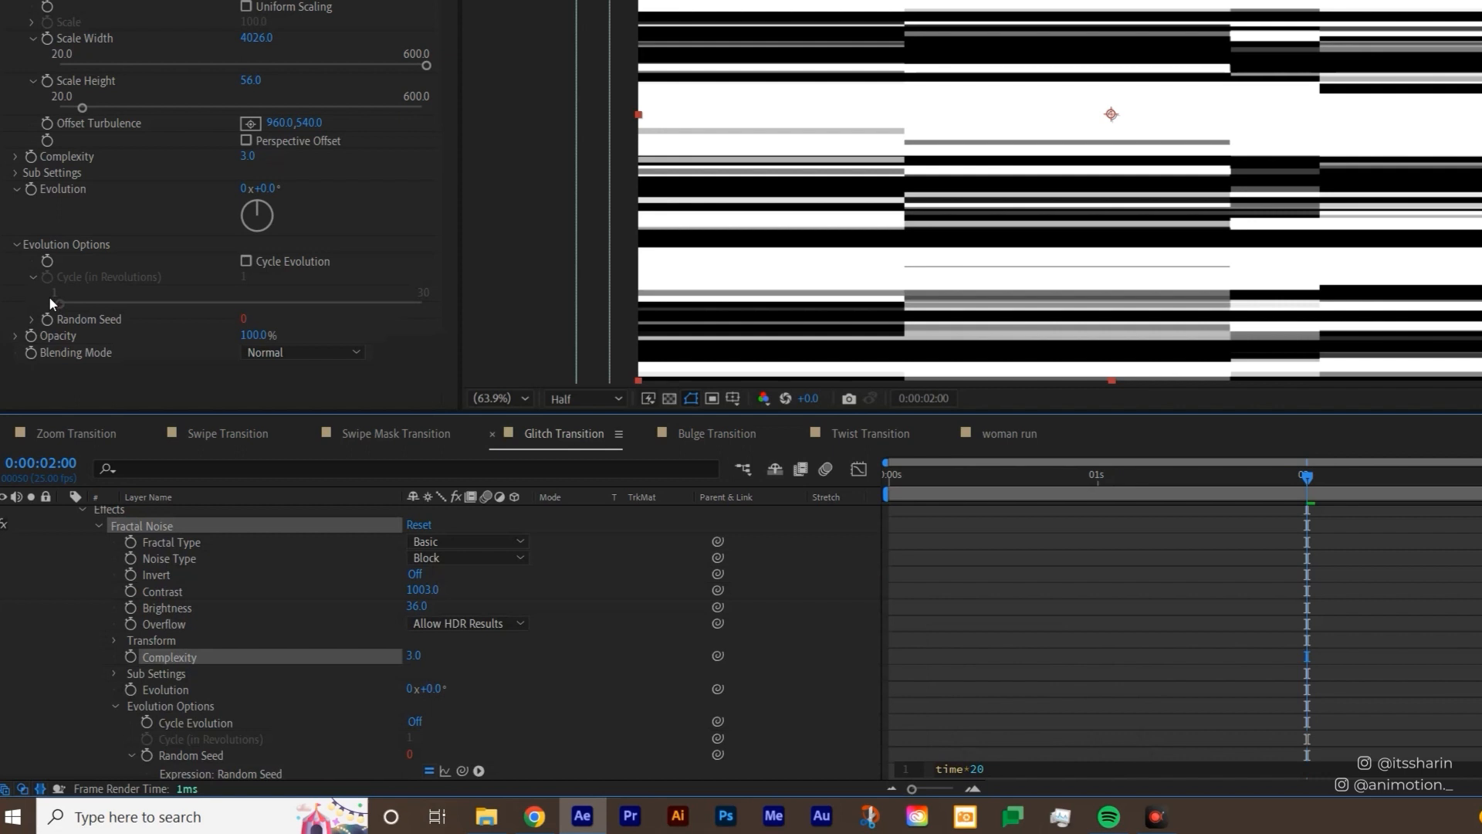
{"action": "left_click", "coordinate": [1090, 646]}
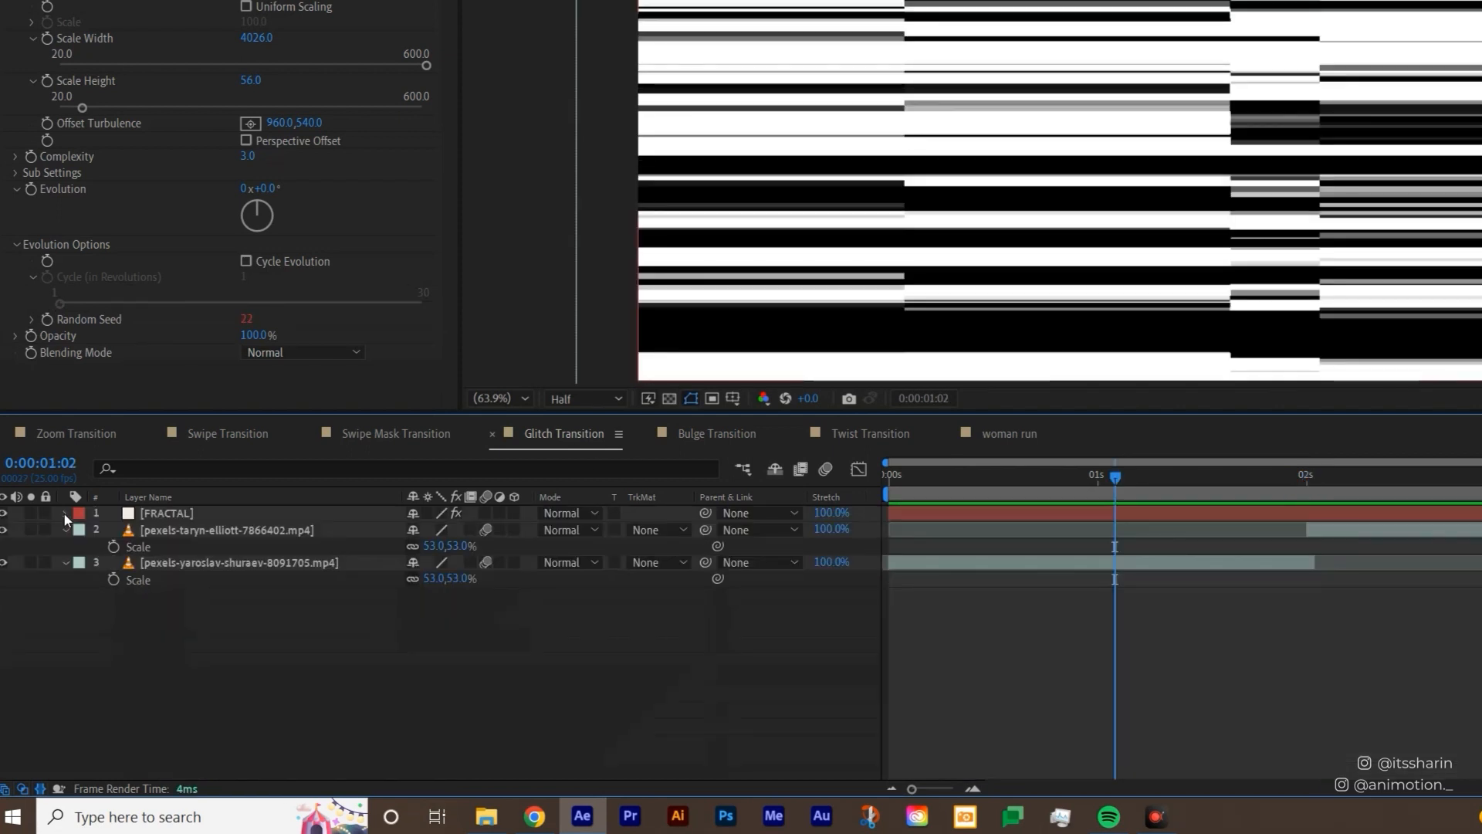
- Hide the FRACTAL solid and create an adjustment layer named GLITCH above it
{"action": "left_click", "coordinate": [5, 513]}
{"action": "left_click", "coordinate": [446, 745]}
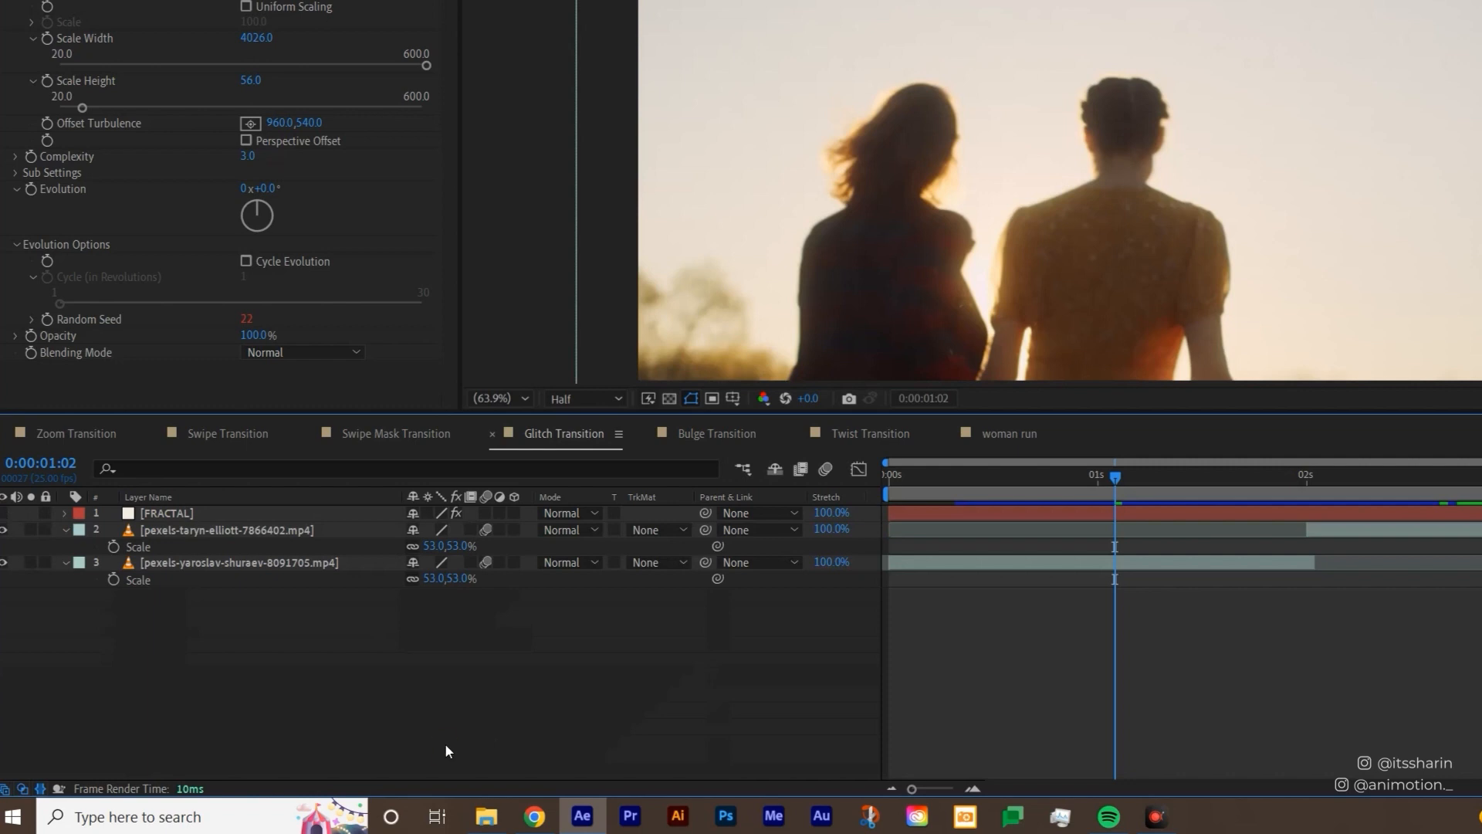
{"action": "key", "text": "ctrl+alt+y"}
{"action": "key", "text": "Return"}
{"action": "type", "text": "G"}
{"action": "type", "text": "LITCH"}
{"action": "key", "text": "Return"}
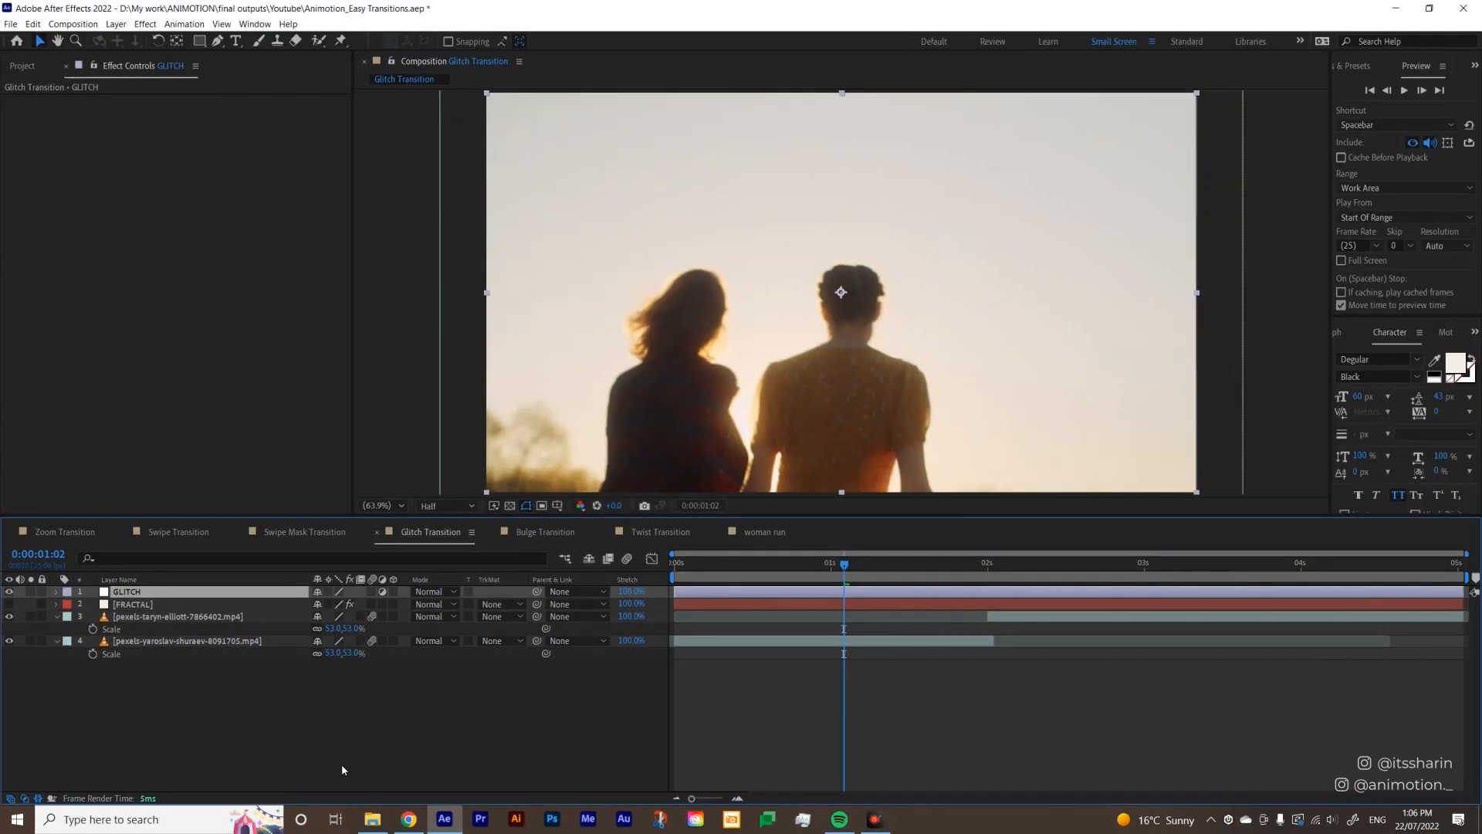
- Apply the Displacement Map effect to the GLITCH layer and set its Displacement Map Layer to FRACTAL
{"action": "key", "text": "ctrl+space"}
{"action": "type", "text": "dis"}
{"action": "key", "text": "Return"}
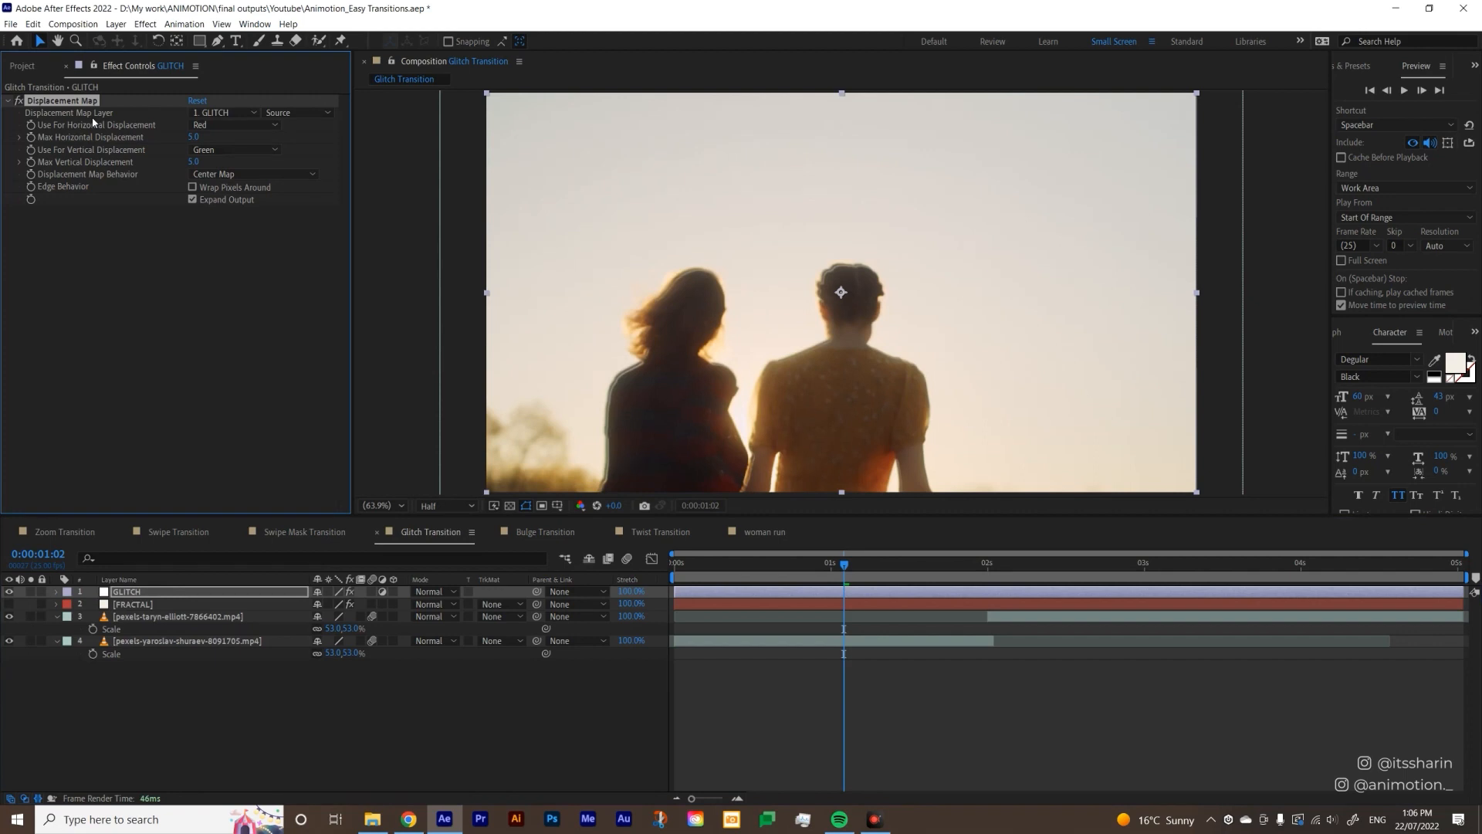
{"action": "left_click", "coordinate": [212, 109]}
{"action": "left_click", "coordinate": [269, 158]}
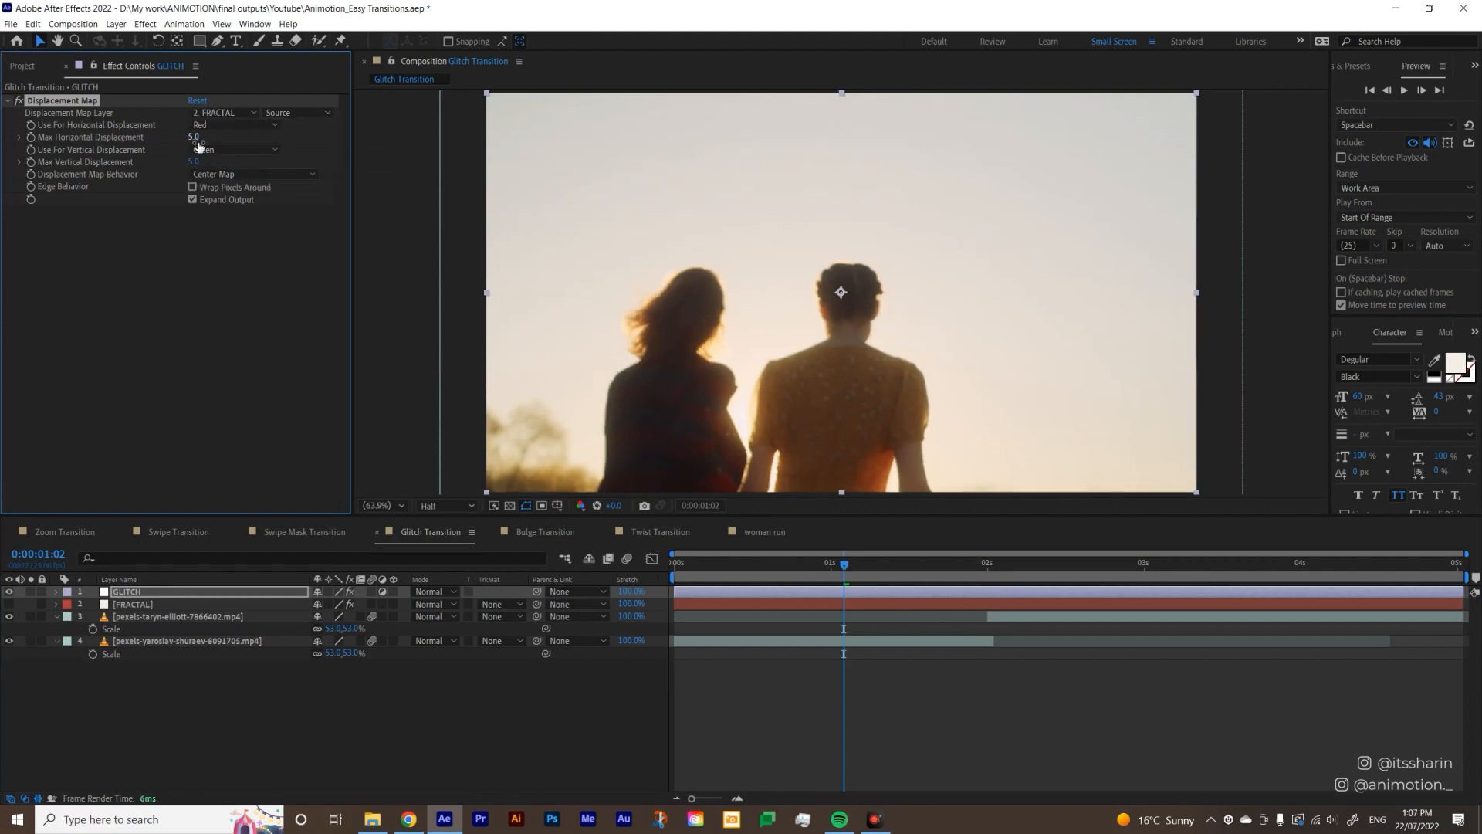
- Set Displacement Map's Max Horizontal Displacement to 117 and read the FRACTAL map from Effects & Masks
{"action": "left_click_drag", "start_coordinate": [195, 136], "coordinate": [268, 136]}
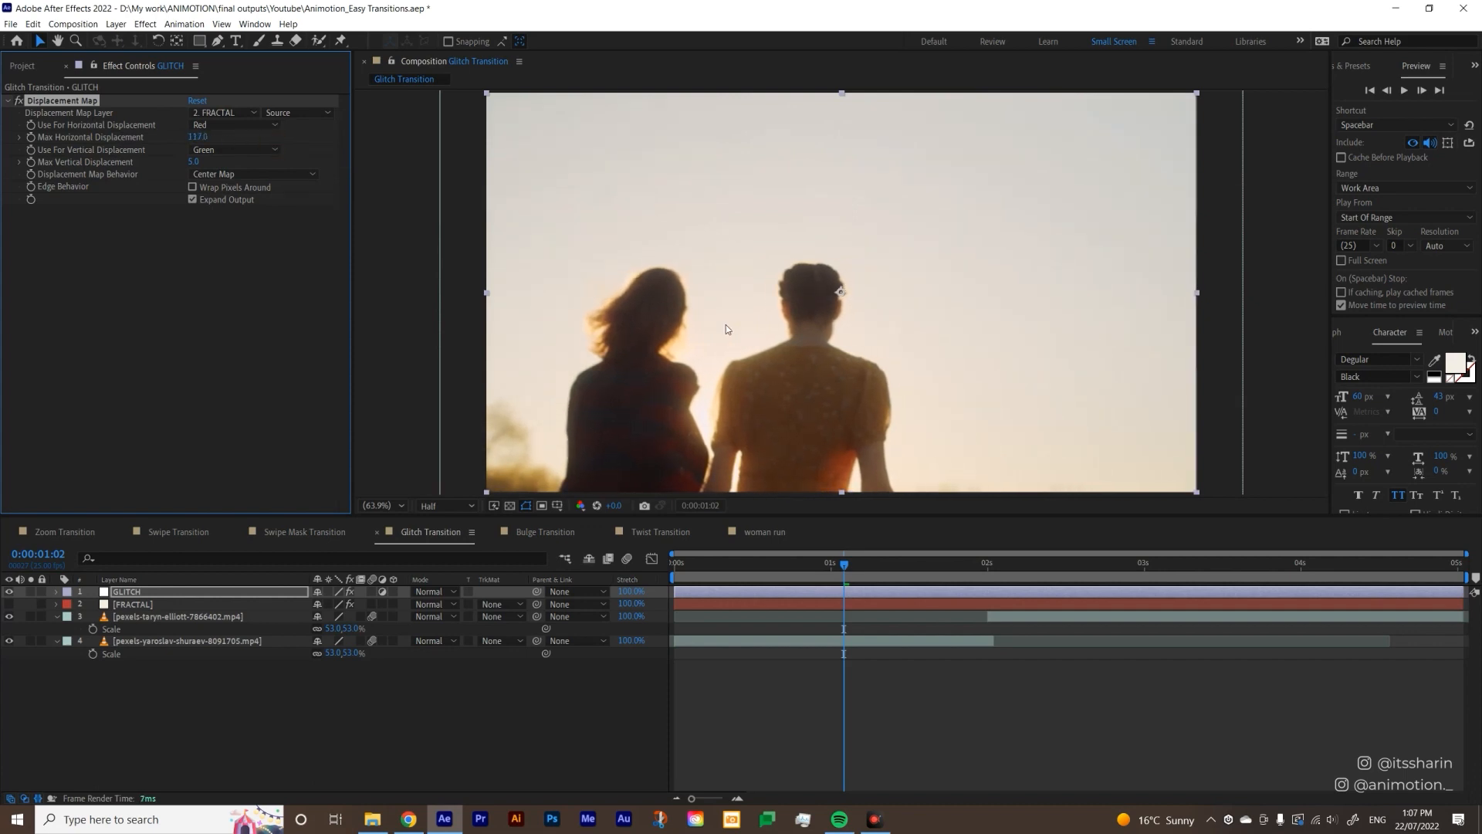
{"action": "left_click", "coordinate": [324, 114]}
{"action": "left_click", "coordinate": [327, 156]}
- Trim both ends of the GLITCH layer so it spans only a few frames before and after the cut between the clips
{"action": "mouse_move", "coordinate": [980, 589]}
{"action": "left_mouse_down"}
{"action": "mouse_move", "coordinate": [960, 590]}
{"action": "mouse_move", "coordinate": [1076, 591]}
{"action": "mouse_move", "coordinate": [964, 604]}
{"action": "left_mouse_up"}
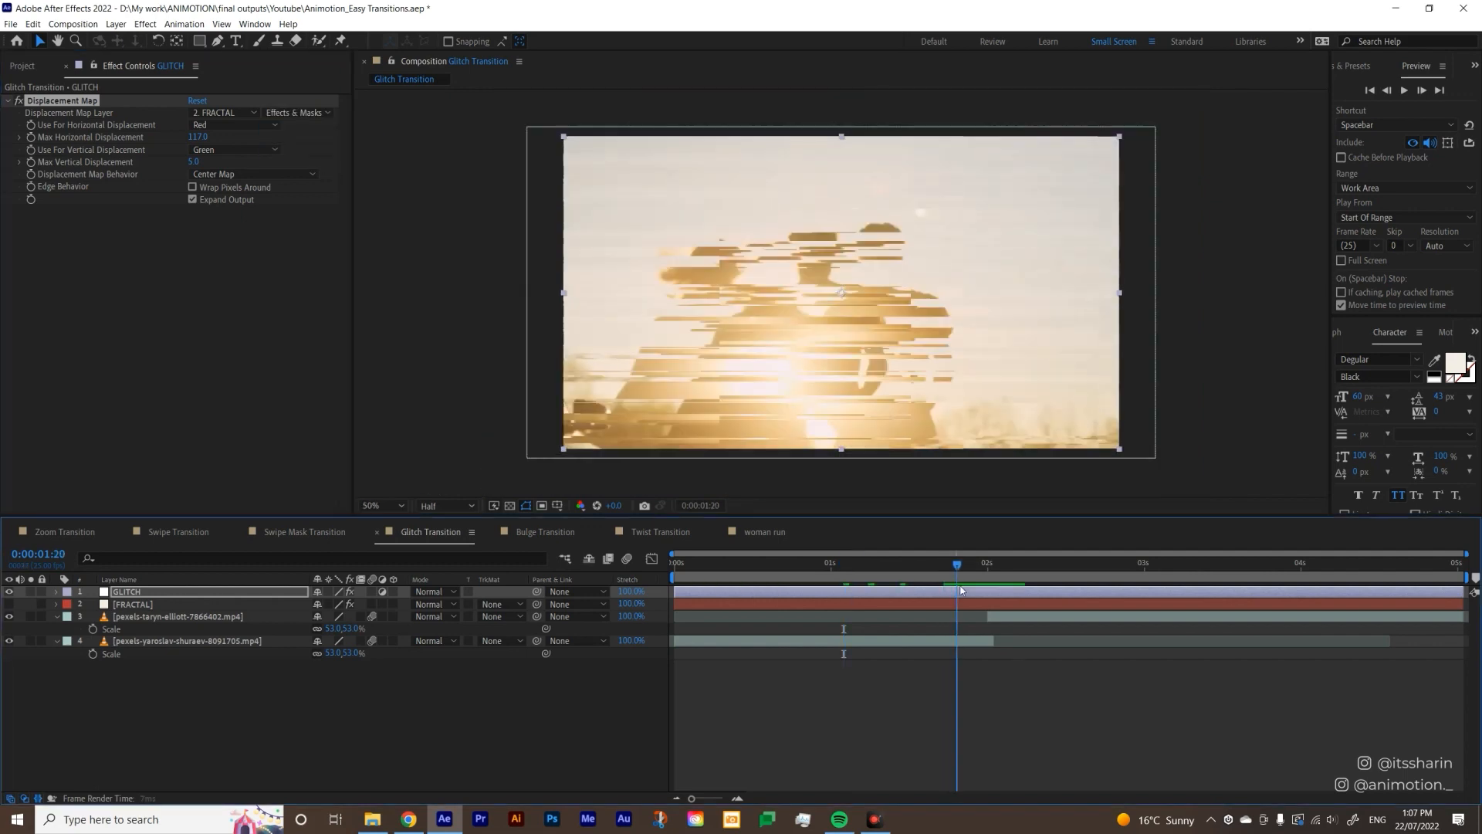
{"action": "left_click_drag", "start_coordinate": [676, 592], "coordinate": [957, 591]}
{"action": "left_click_drag", "start_coordinate": [1468, 588], "coordinate": [1001, 567]}
{"action": "left_click", "coordinate": [964, 641]}
- Apply the Motion Tile effect to the running-woman clip, with the time at 0:00:02:01
{"action": "left_click", "coordinate": [992, 615]}
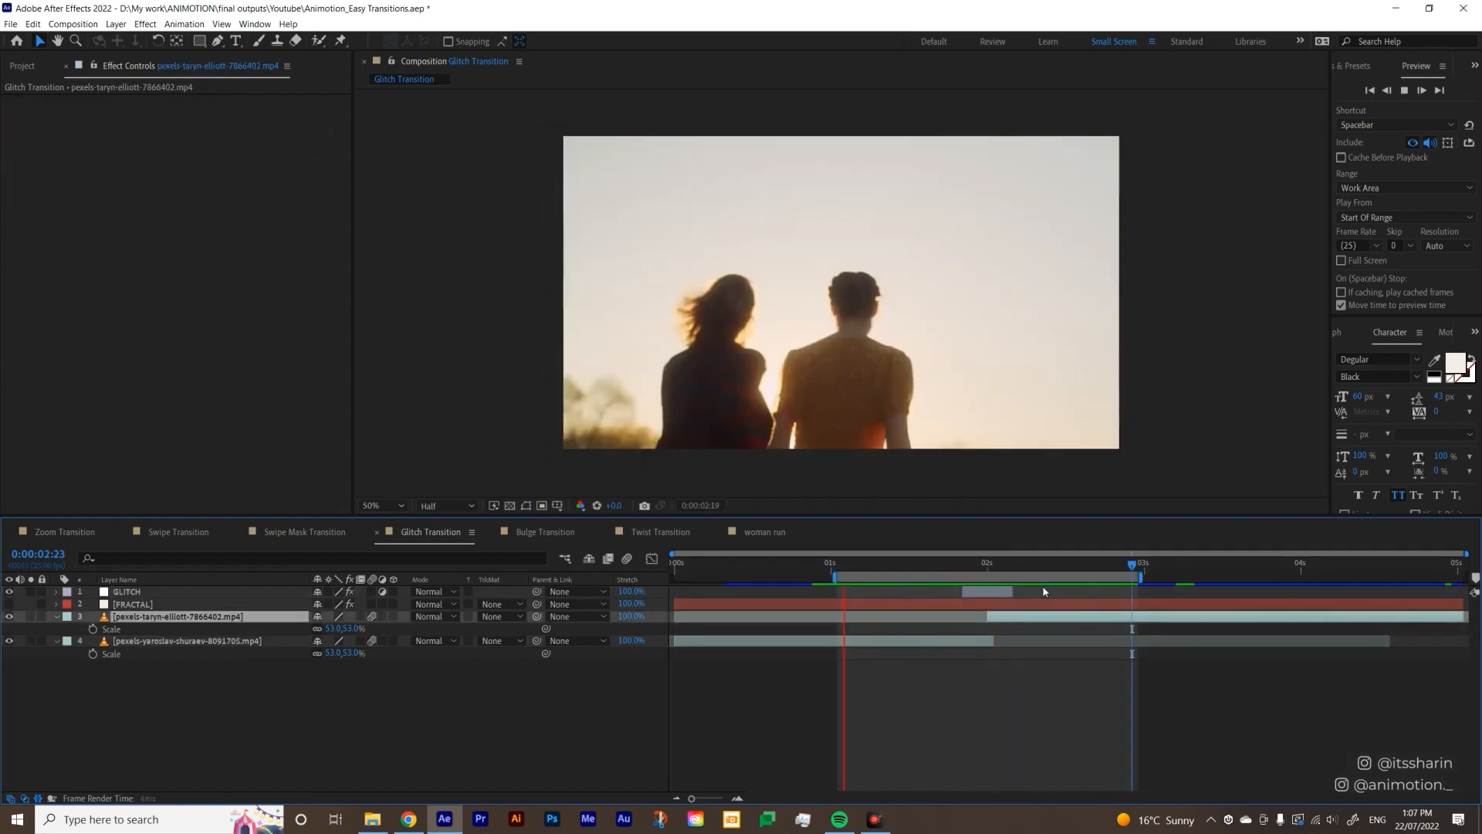
{"action": "left_click", "coordinate": [977, 575]}
{"action": "left_click_drag", "start_coordinate": [977, 575], "coordinate": [996, 573]}
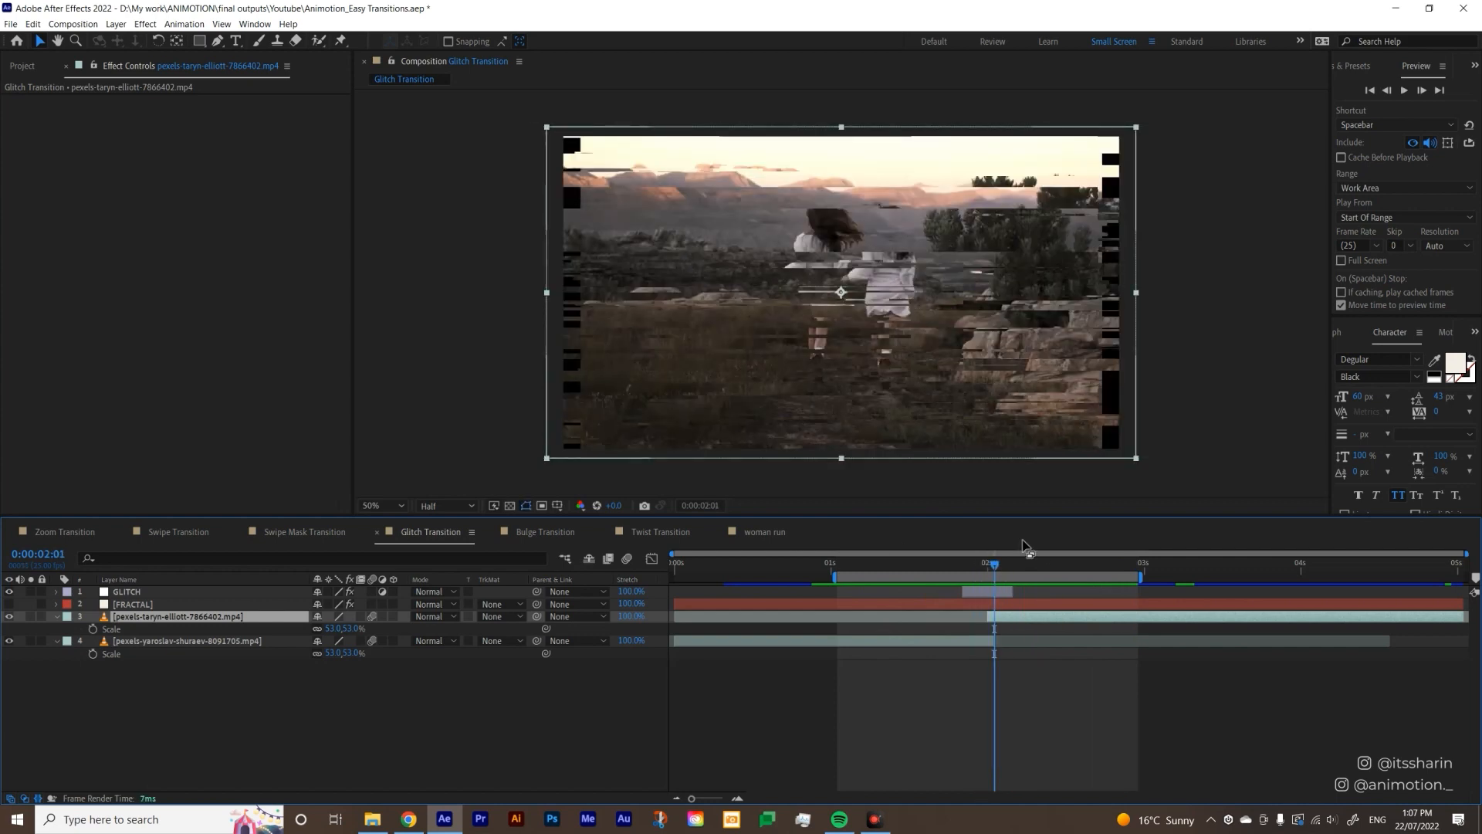
{"action": "key", "text": "ctrl+space"}
{"action": "type", "text": ",p"}
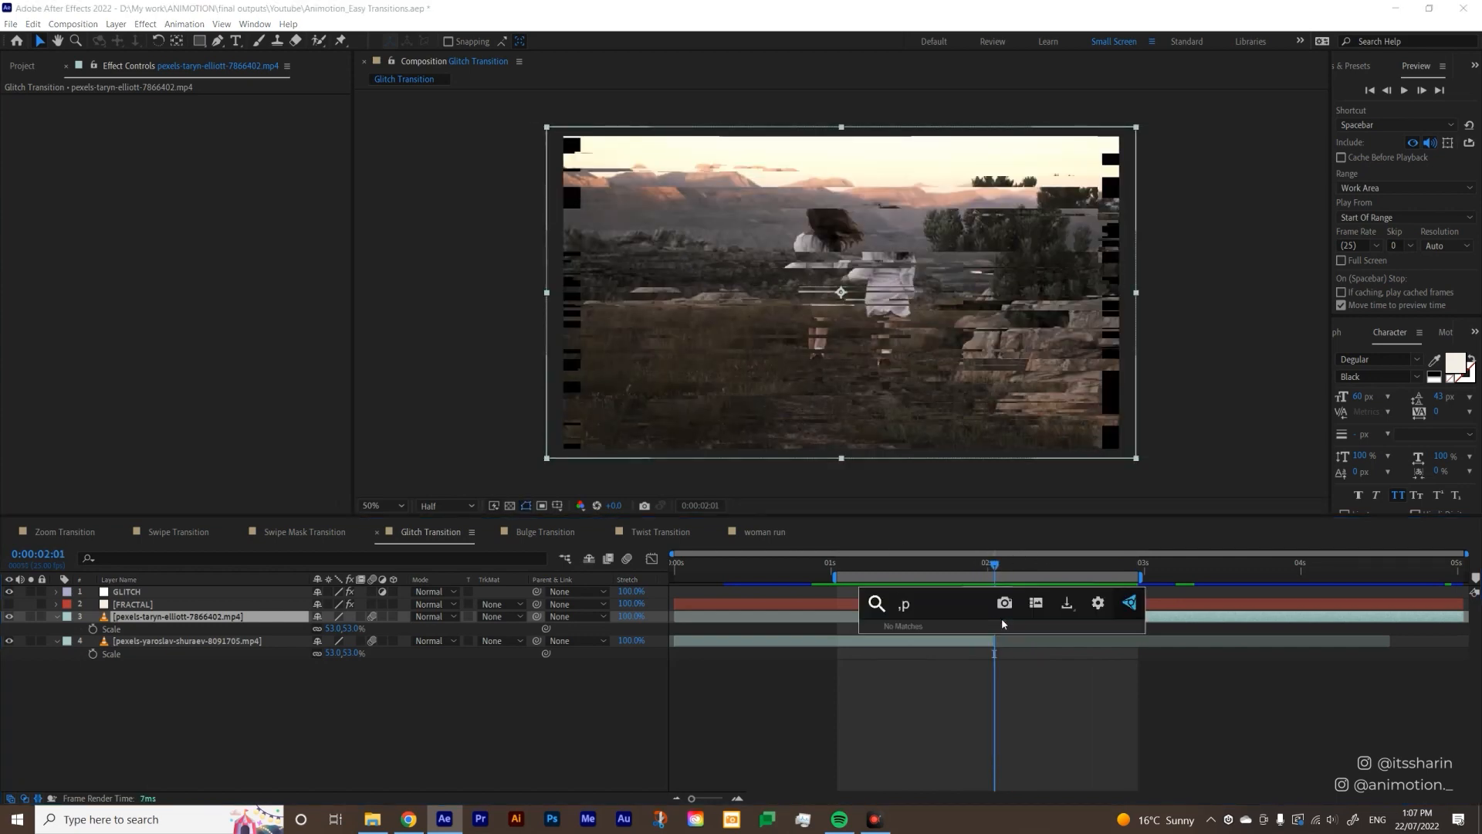
{"action": "key", "text": "ctrl+a"}
{"action": "type", "text": "motio"}
{"action": "key", "text": "Return"}
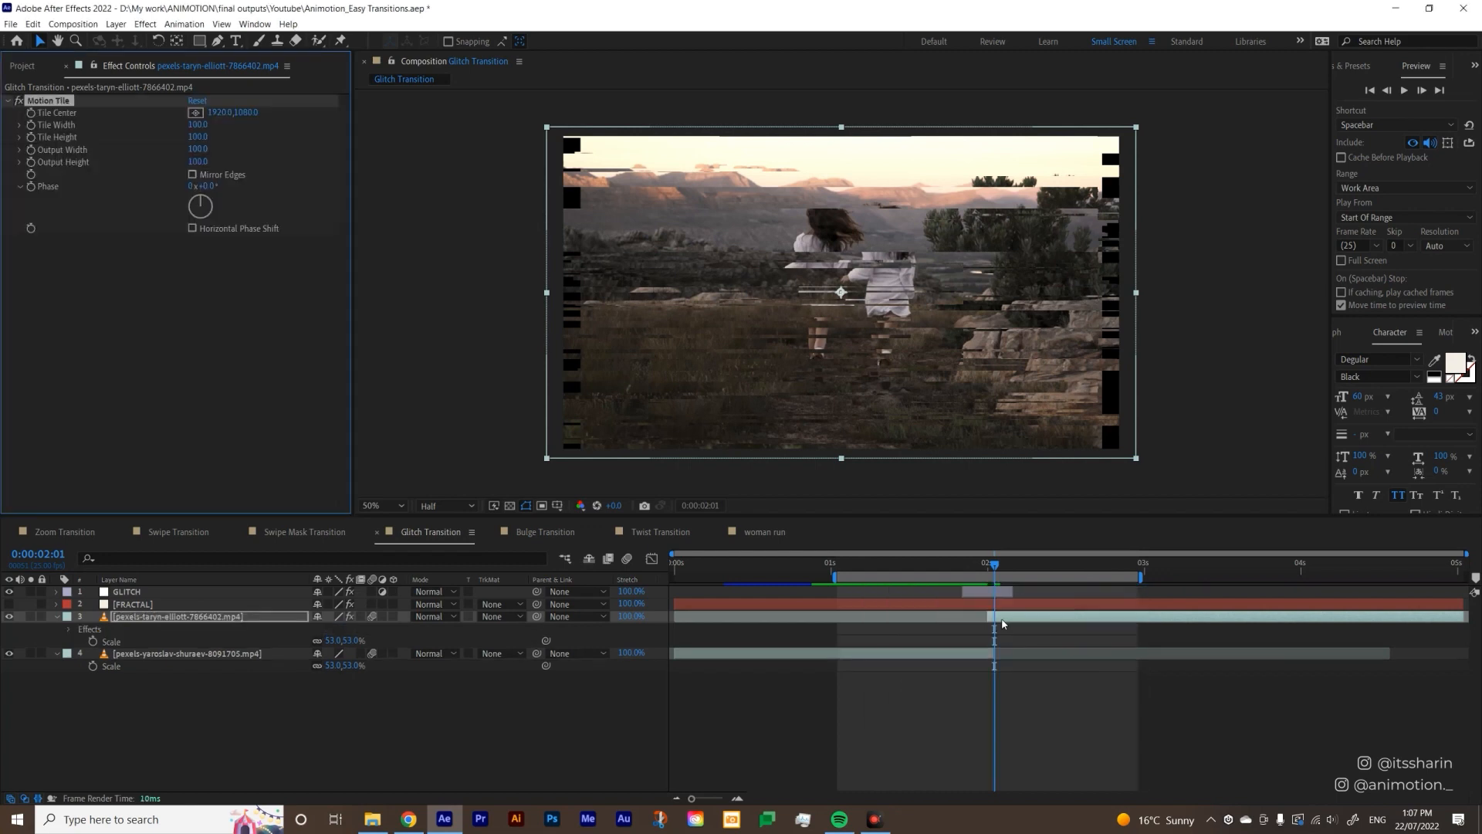
- Set Motion Tile's Output Width to 440, adjust Output Height, turn on Mirror Edges, and preview the glitch transition
{"action": "left_click_drag", "start_coordinate": [198, 150], "coordinate": [219, 144]}
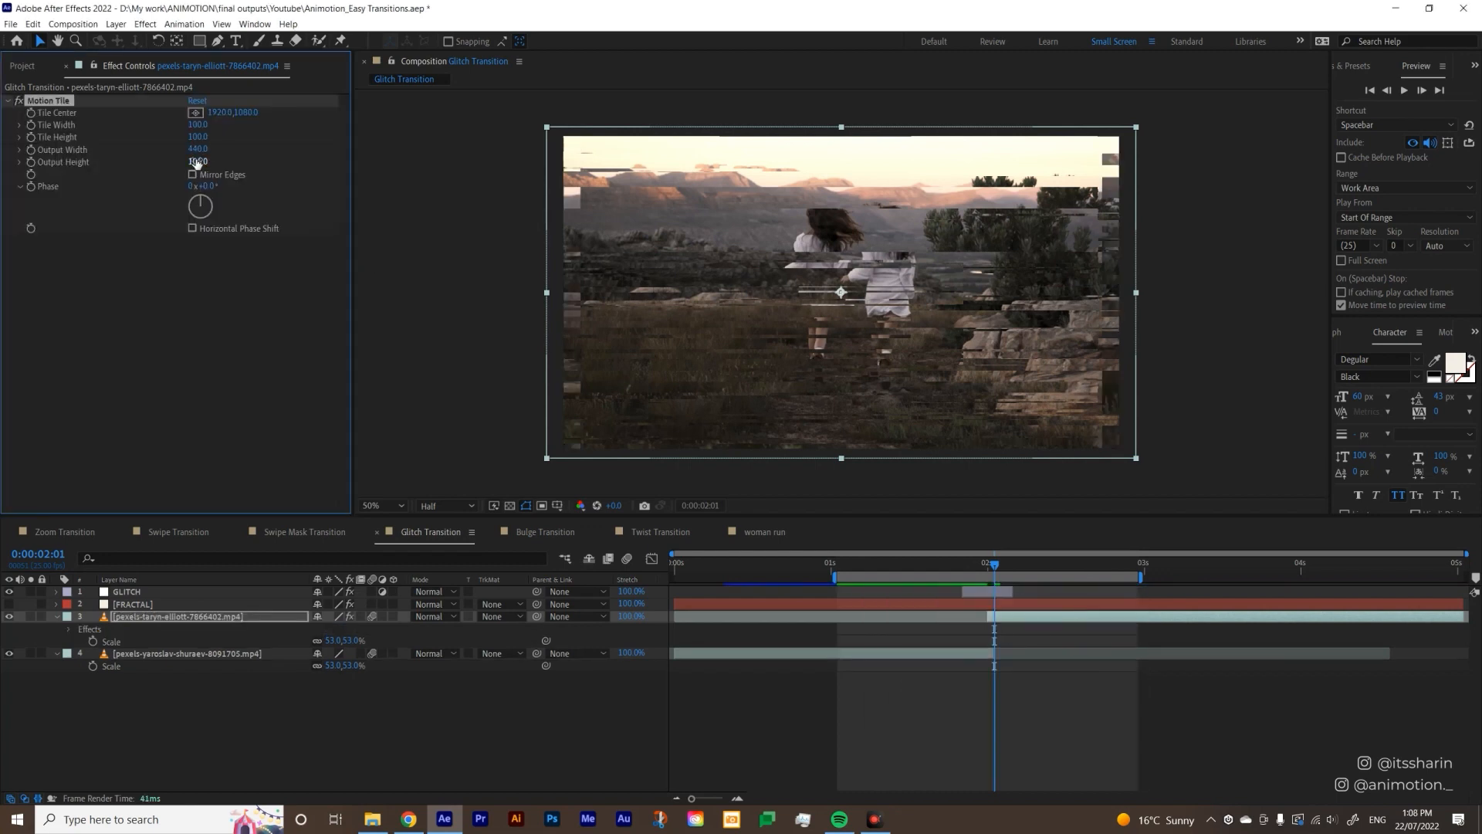
{"action": "left_click", "coordinate": [196, 160]}
{"action": "left_click", "coordinate": [192, 175]}
{"action": "key", "text": "space"}
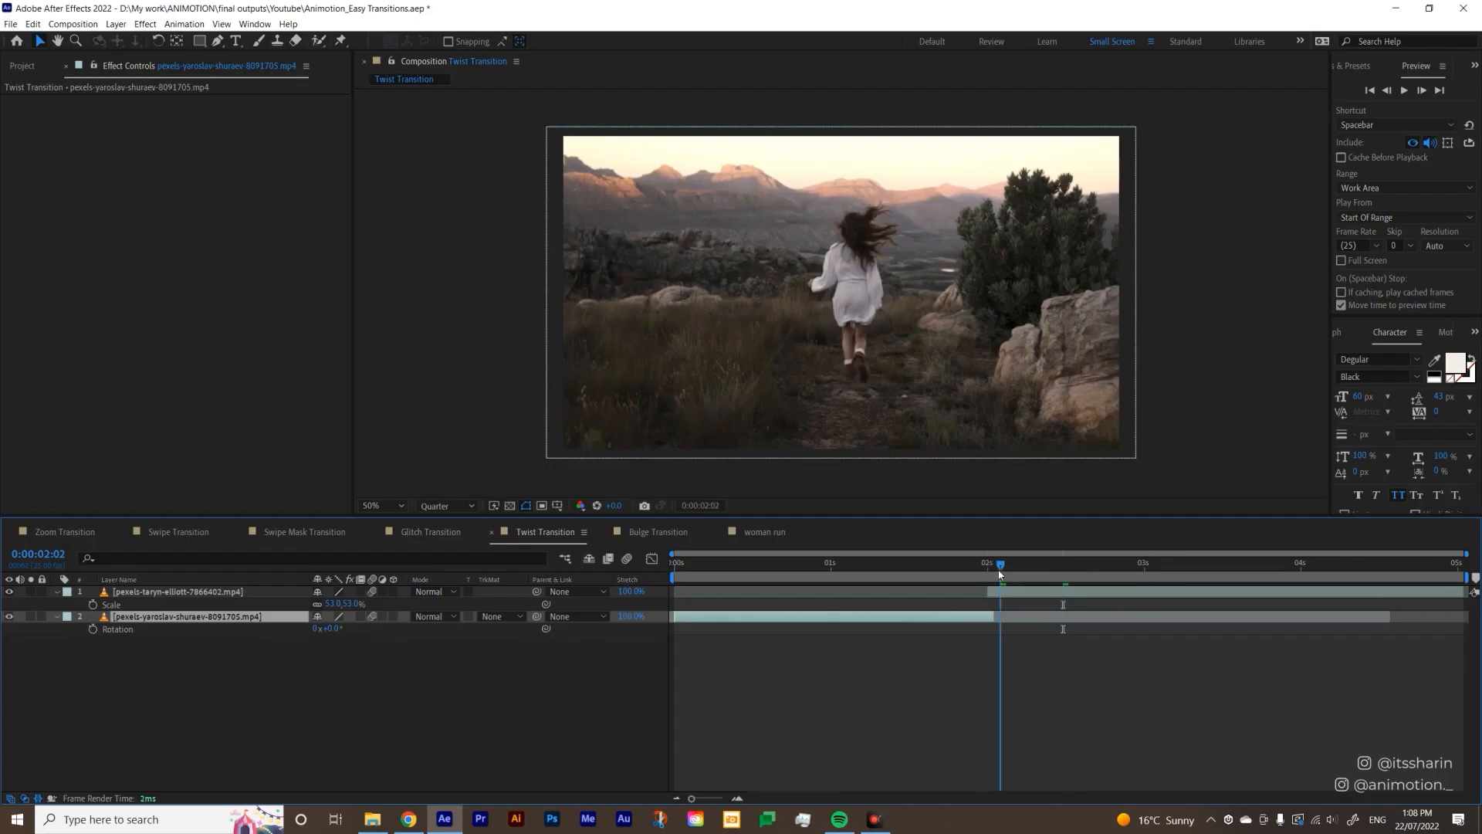
- In the Twist Transition composition, add a Rotation keyframe to the couple clip at 0:00:01:15, ten frames before the cut
{"action": "left_click_drag", "start_coordinate": [999, 574], "coordinate": [988, 575]}
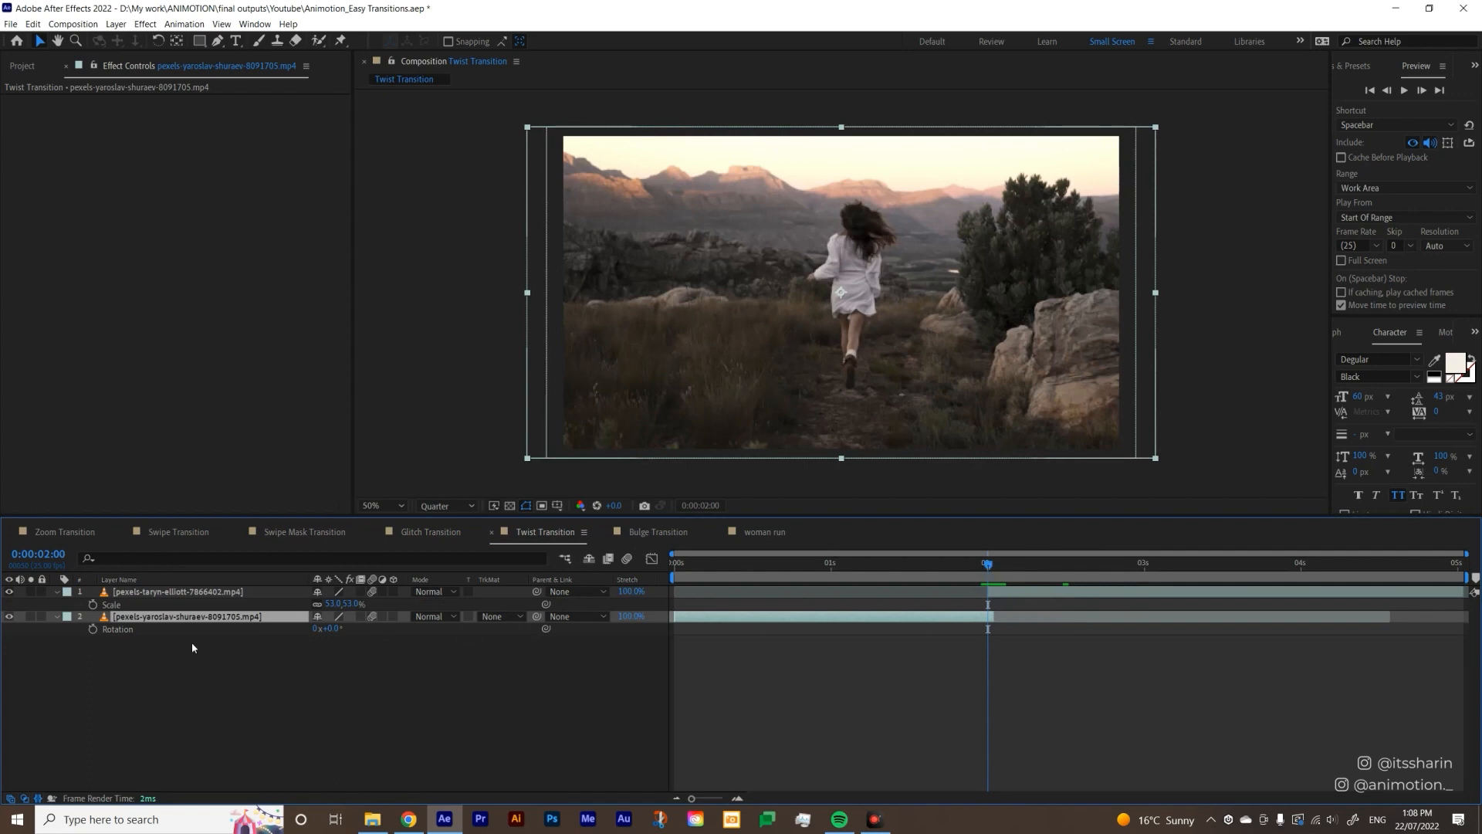
{"action": "key", "text": "shift+Page_Up"}
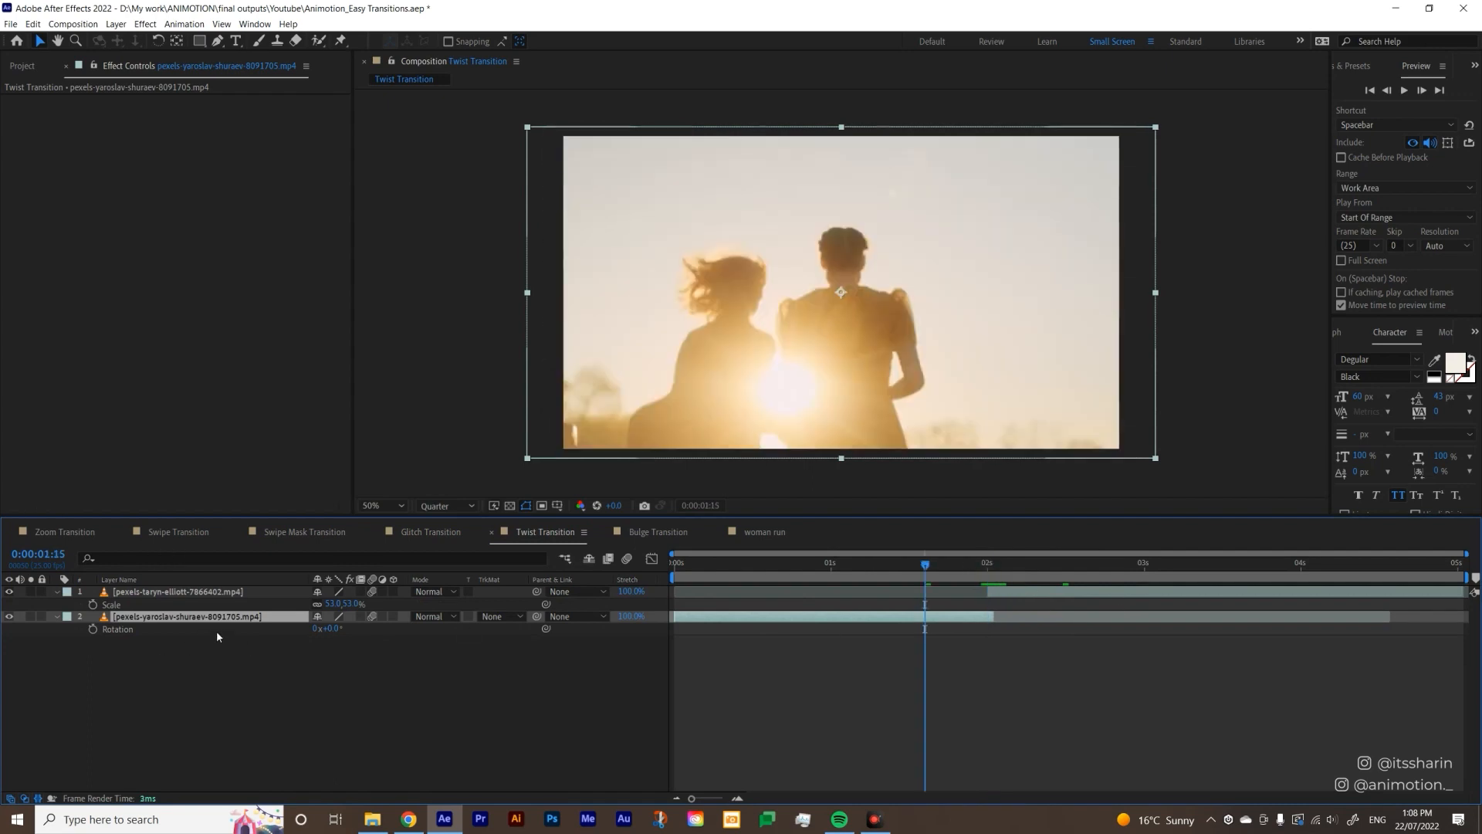
{"action": "left_click", "coordinate": [93, 629]}
{"action": "left_click_drag", "start_coordinate": [1021, 565], "coordinate": [925, 583]}
- Add a second Rotation keyframe at 0:00:02:10 on the couple clip and set it to 1 full revolution
{"action": "key", "text": "shift+Page_Down"}
{"action": "key", "text": "shift+Page_Down"}
{"action": "left_click", "coordinate": [20, 628]}
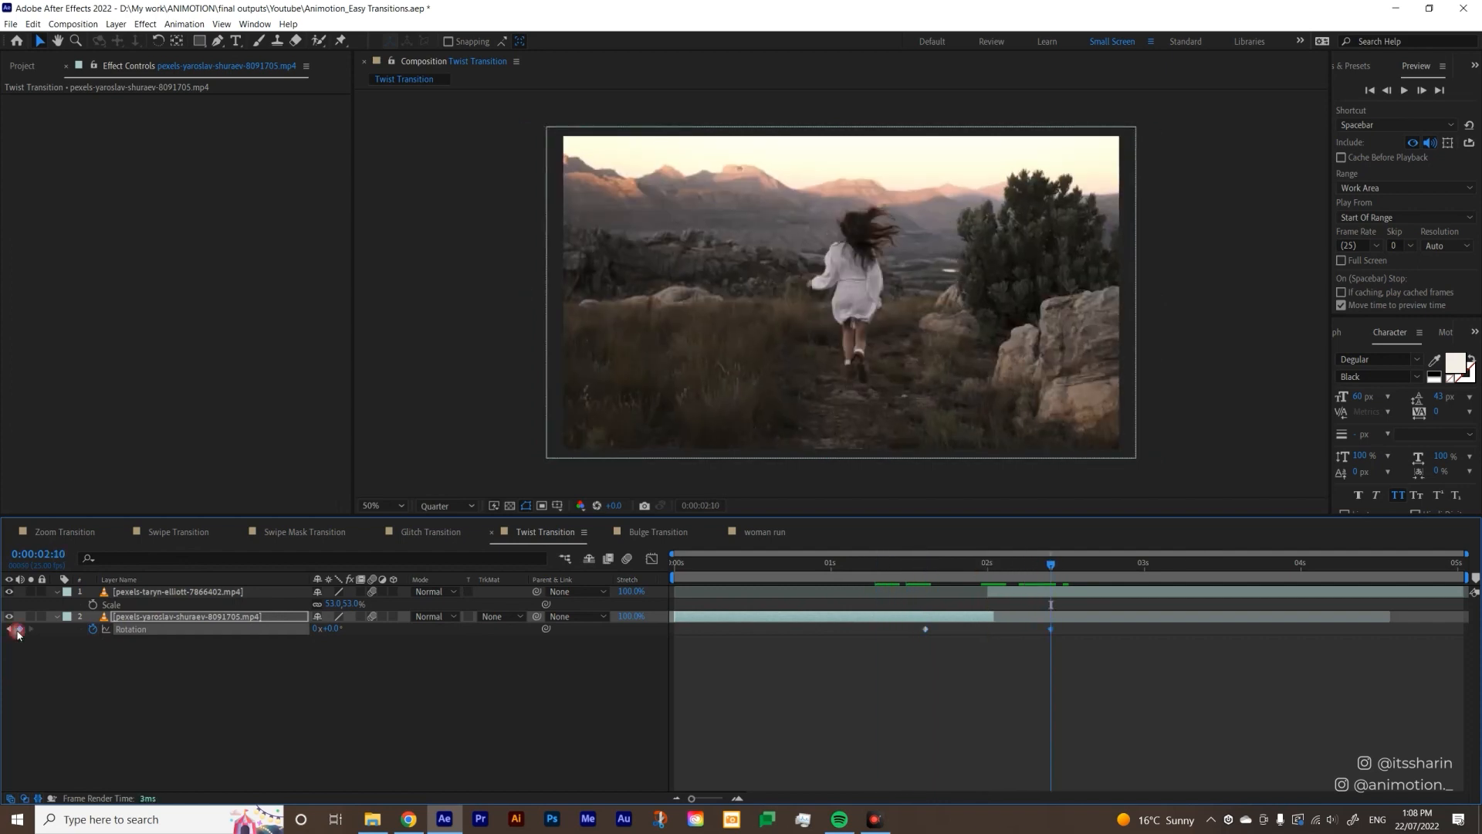
{"action": "left_click", "coordinate": [316, 629]}
{"action": "type", "text": "1"}
{"action": "left_click", "coordinate": [355, 687]}
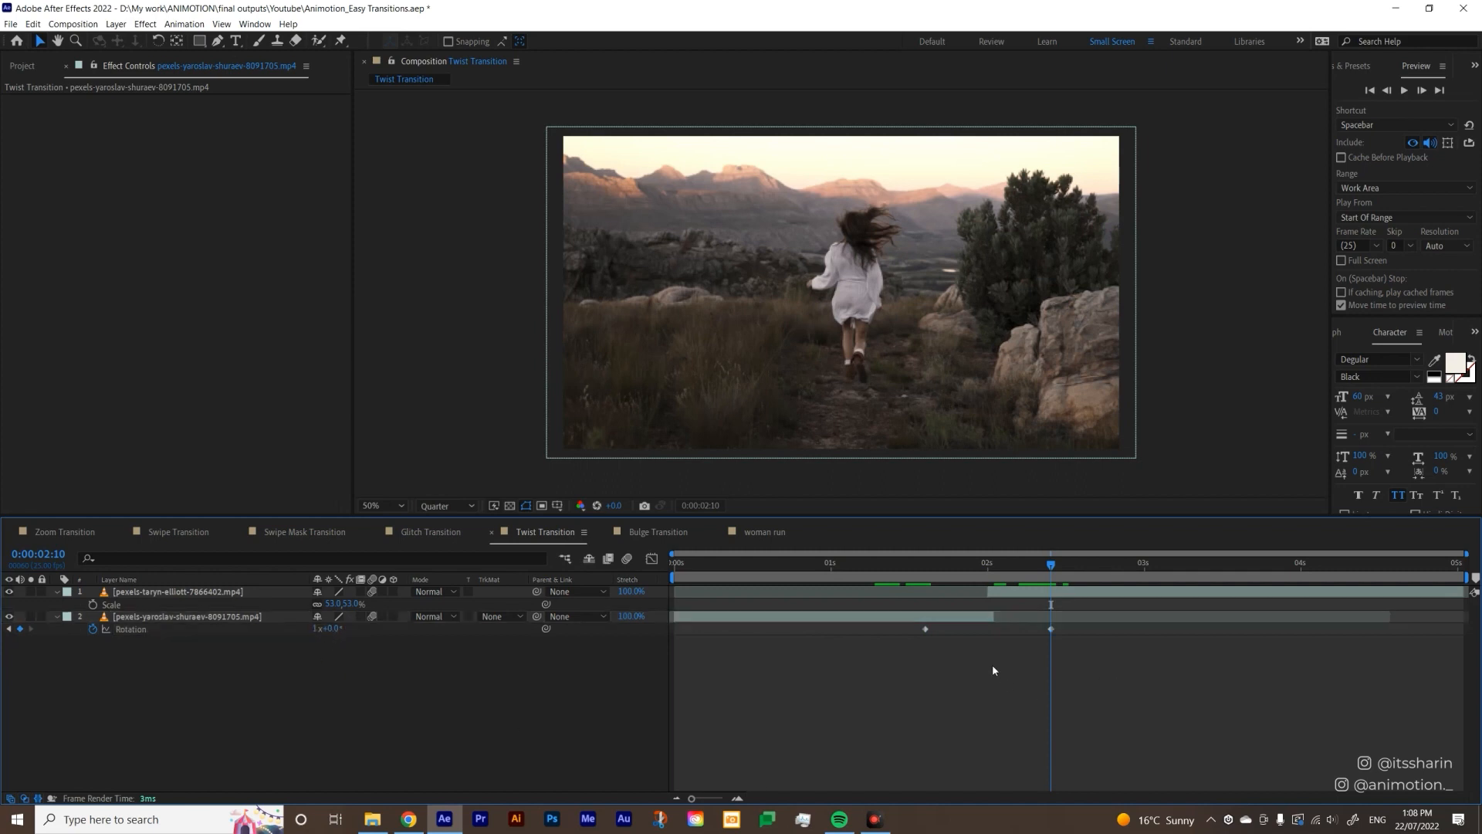
- Parent the running-woman clip to the couple clip and scrub through the transition to check the rotation
{"action": "left_click", "coordinate": [1043, 593]}
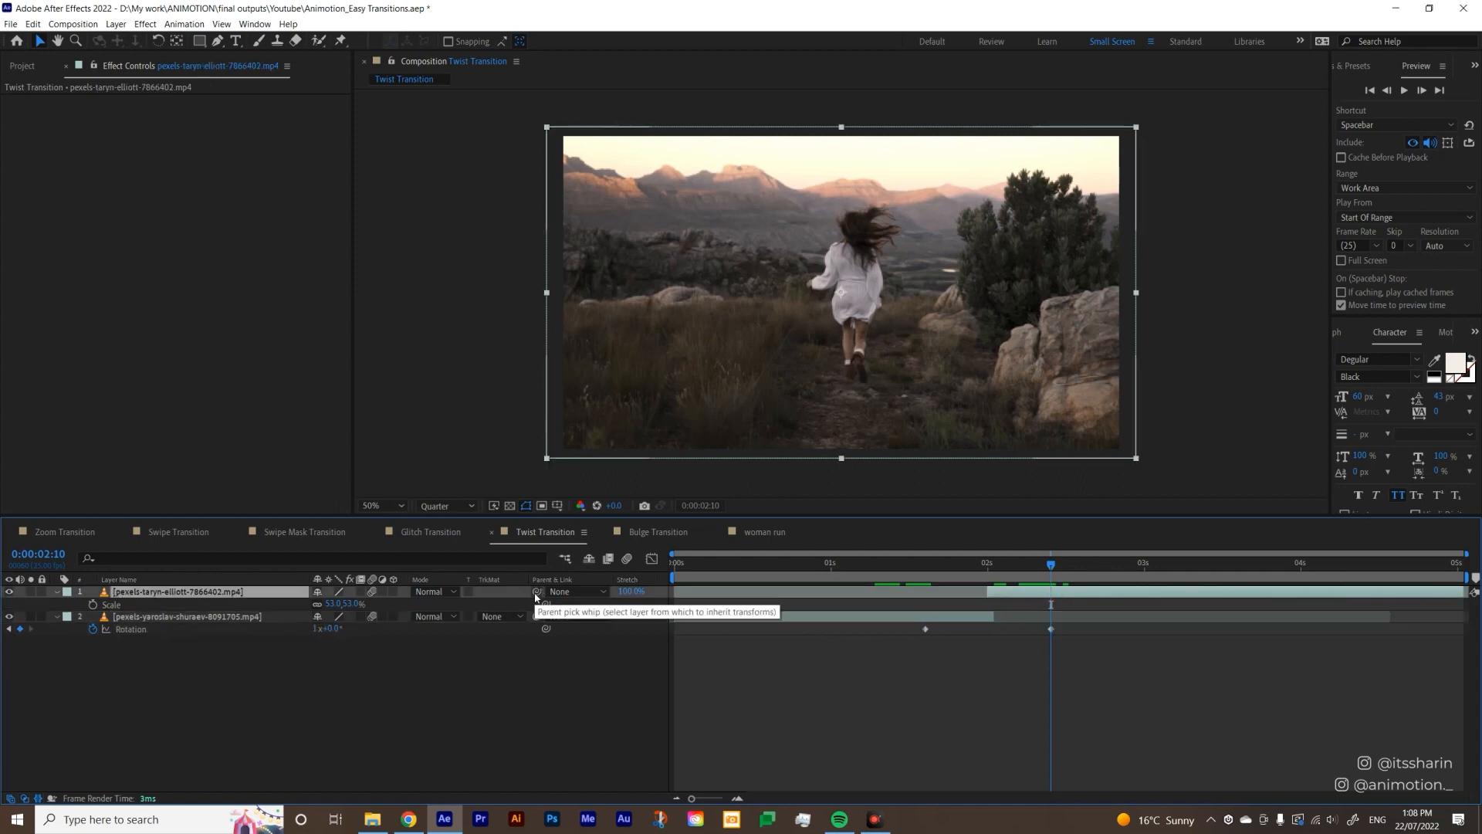
{"action": "left_click_drag", "start_coordinate": [536, 593], "coordinate": [503, 616]}
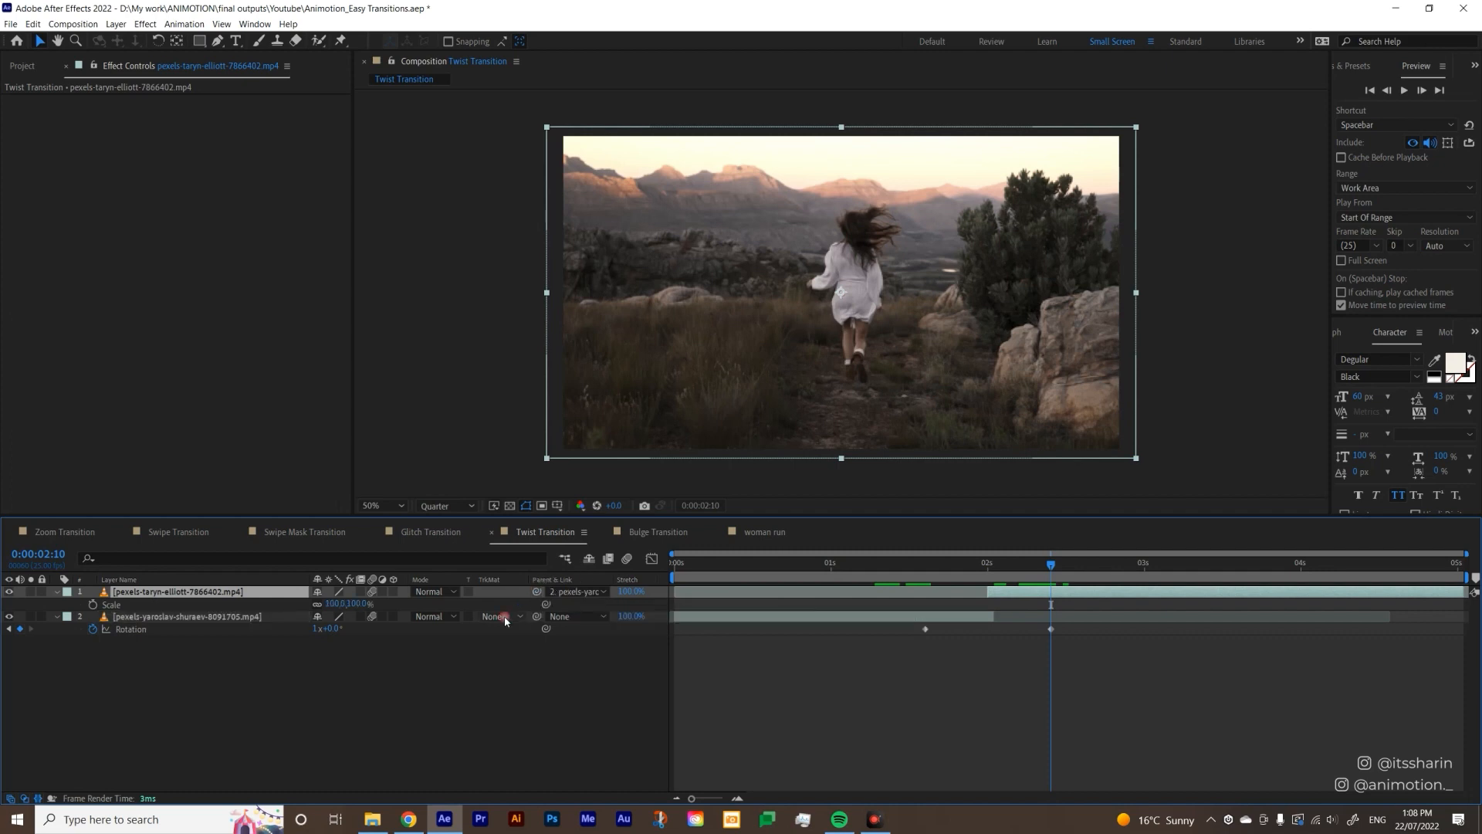
{"action": "left_click", "coordinate": [933, 568]}
{"action": "left_click_drag", "start_coordinate": [934, 571], "coordinate": [1011, 612]}
- Ease both Rotation keyframes with the Ease Middle 03 preset and Easy Ease, and enable motion blur for the composition
{"action": "left_click_drag", "start_coordinate": [1111, 656], "coordinate": [896, 630]}
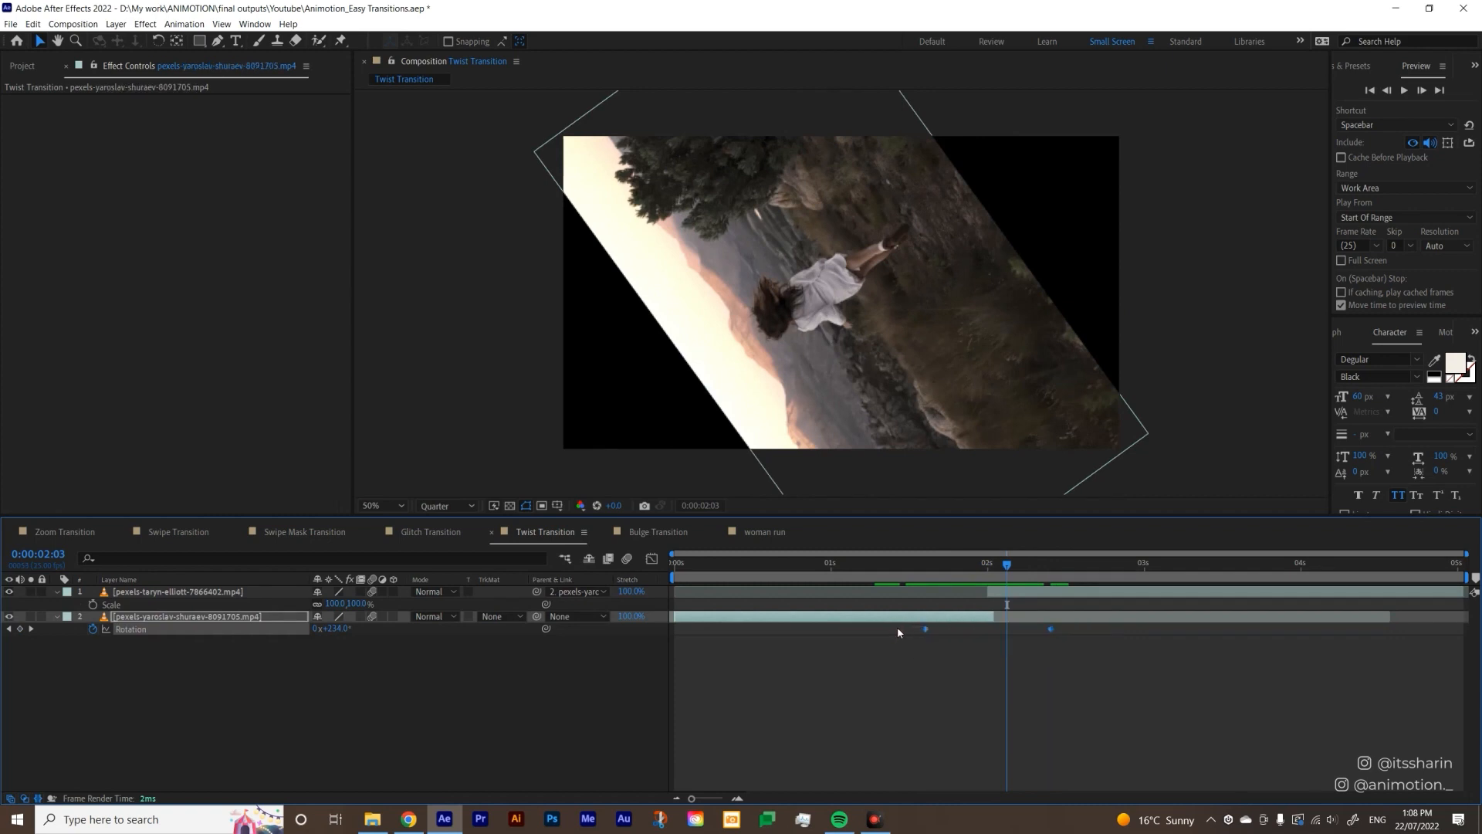
{"action": "key", "text": "F3"}
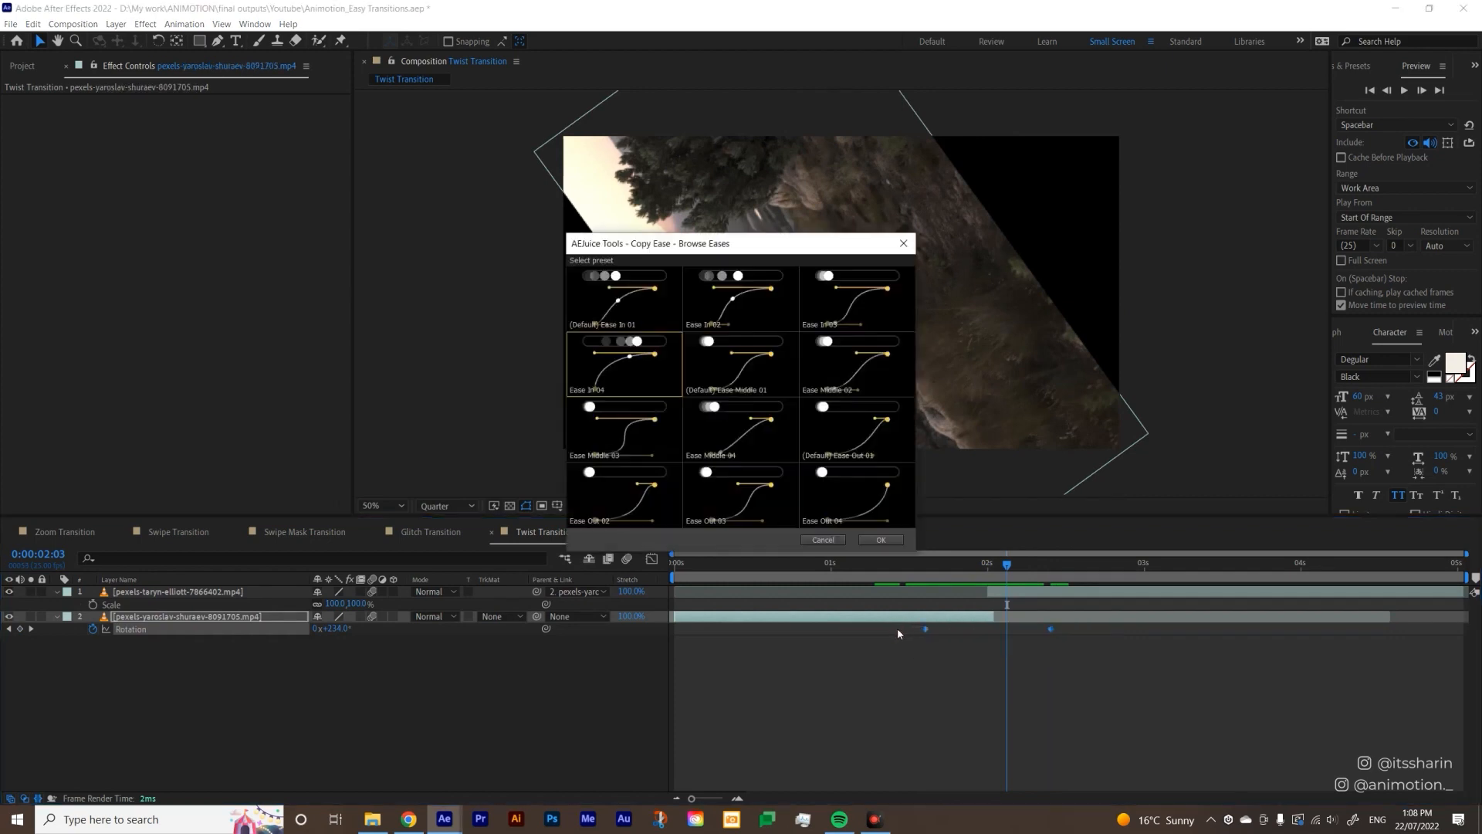
{"action": "double_click", "coordinate": [633, 452]}
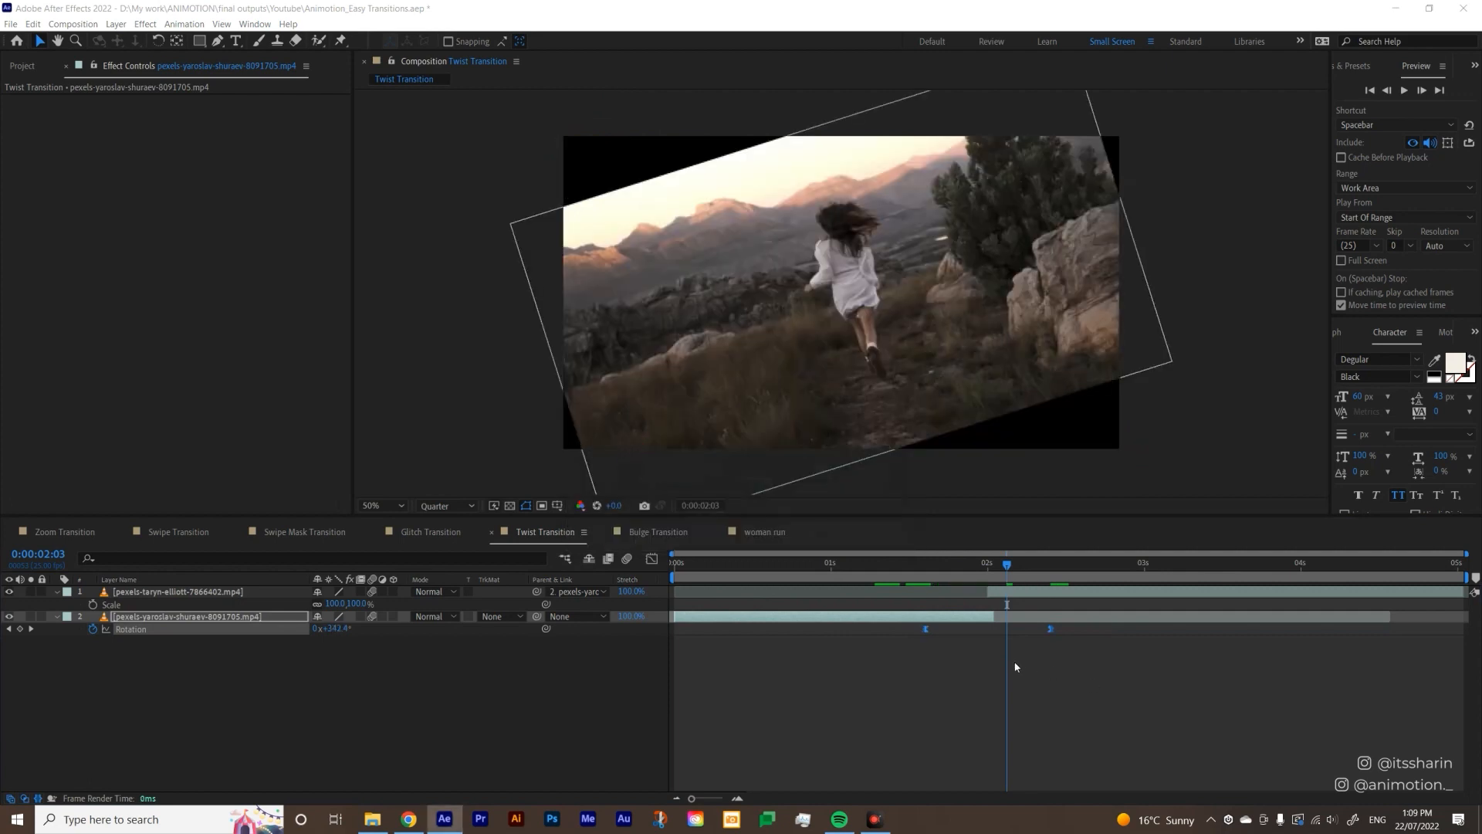
{"action": "key", "text": "F9"}
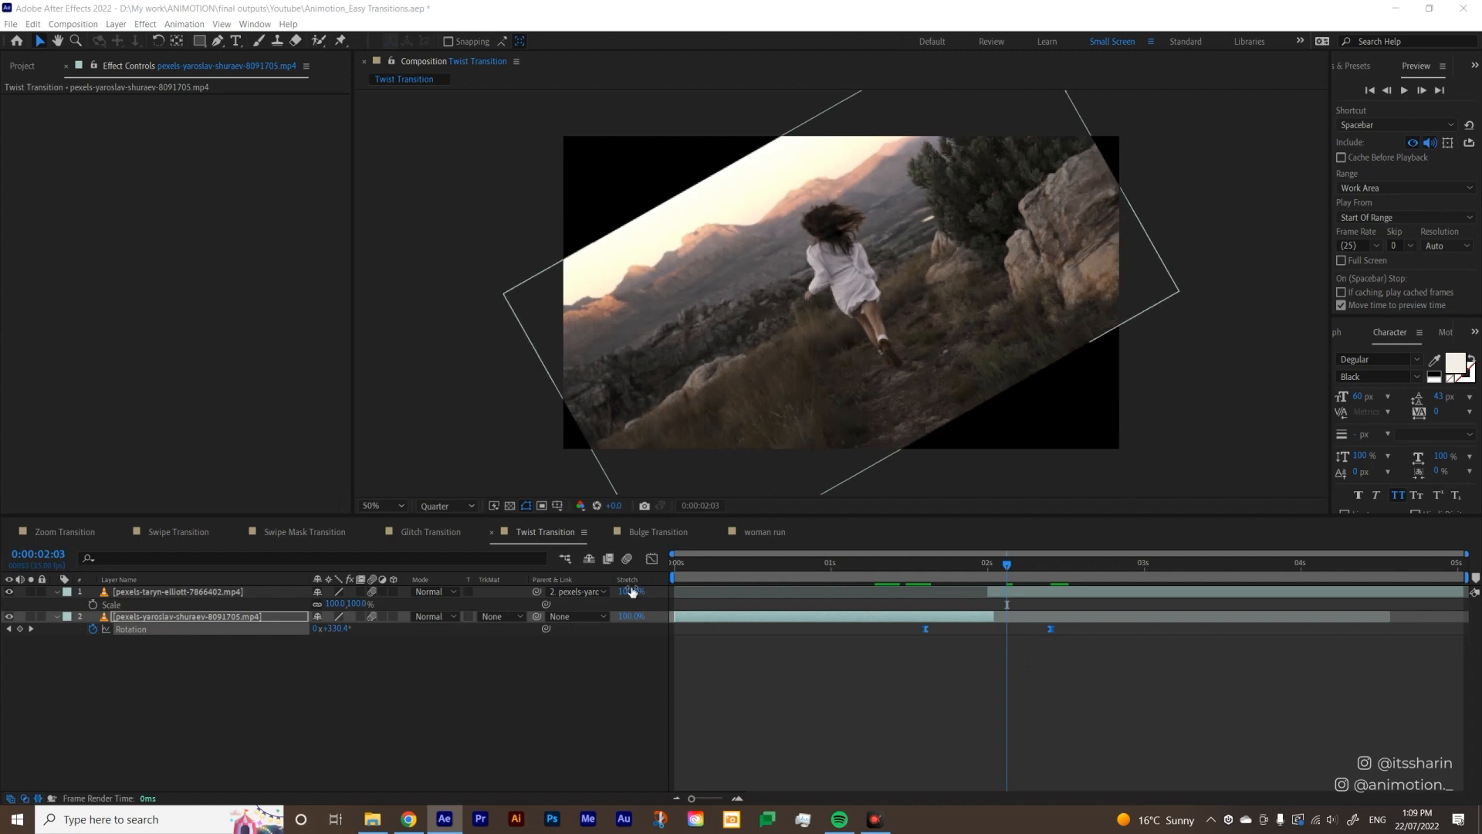
{"action": "left_click", "coordinate": [628, 558]}
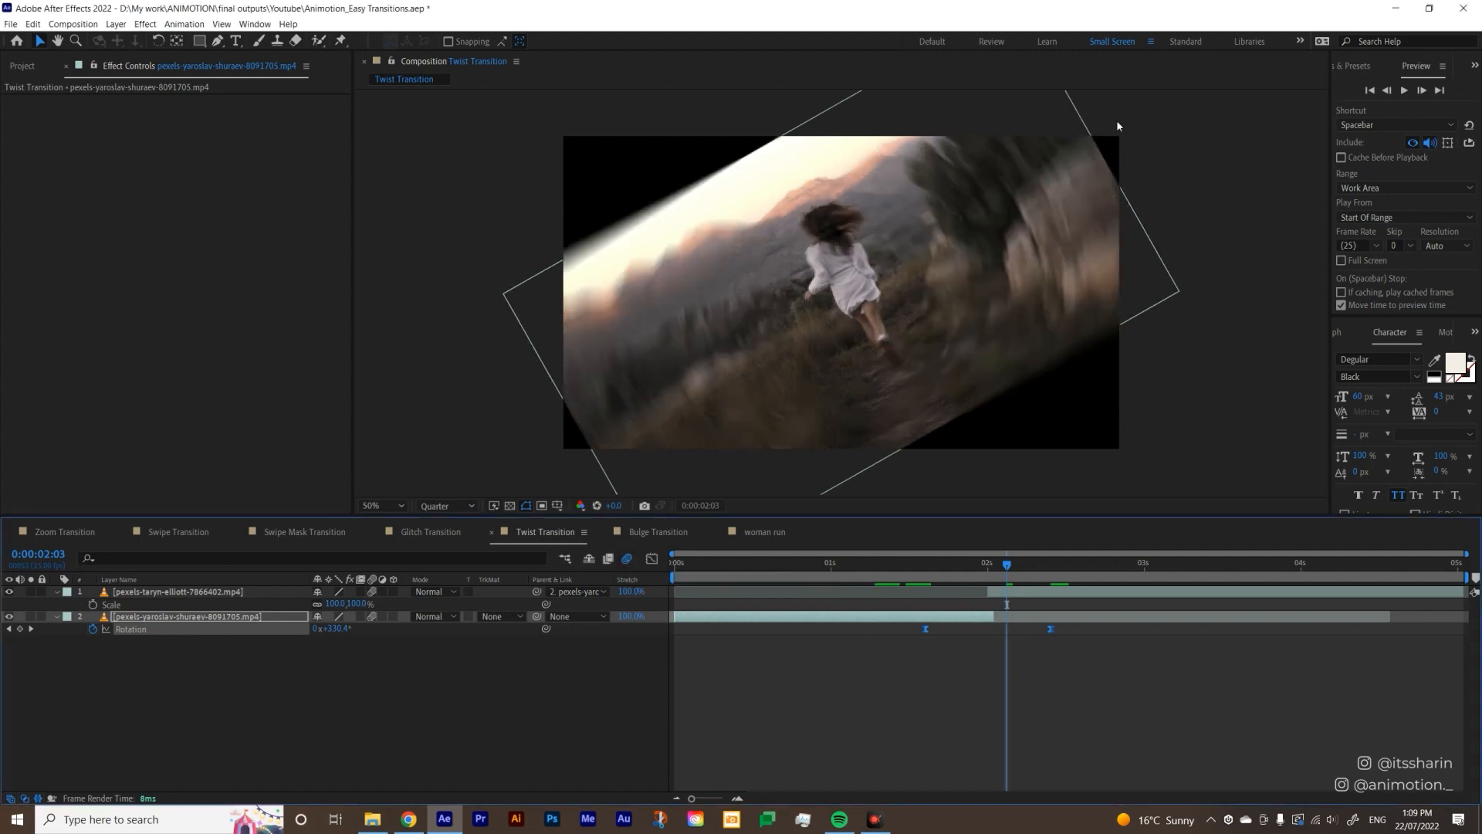
- Apply Motion Tile to the running-woman clip with Output Width 580, Output Height 390 and Mirror Edges on
{"action": "left_click", "coordinate": [1012, 593]}
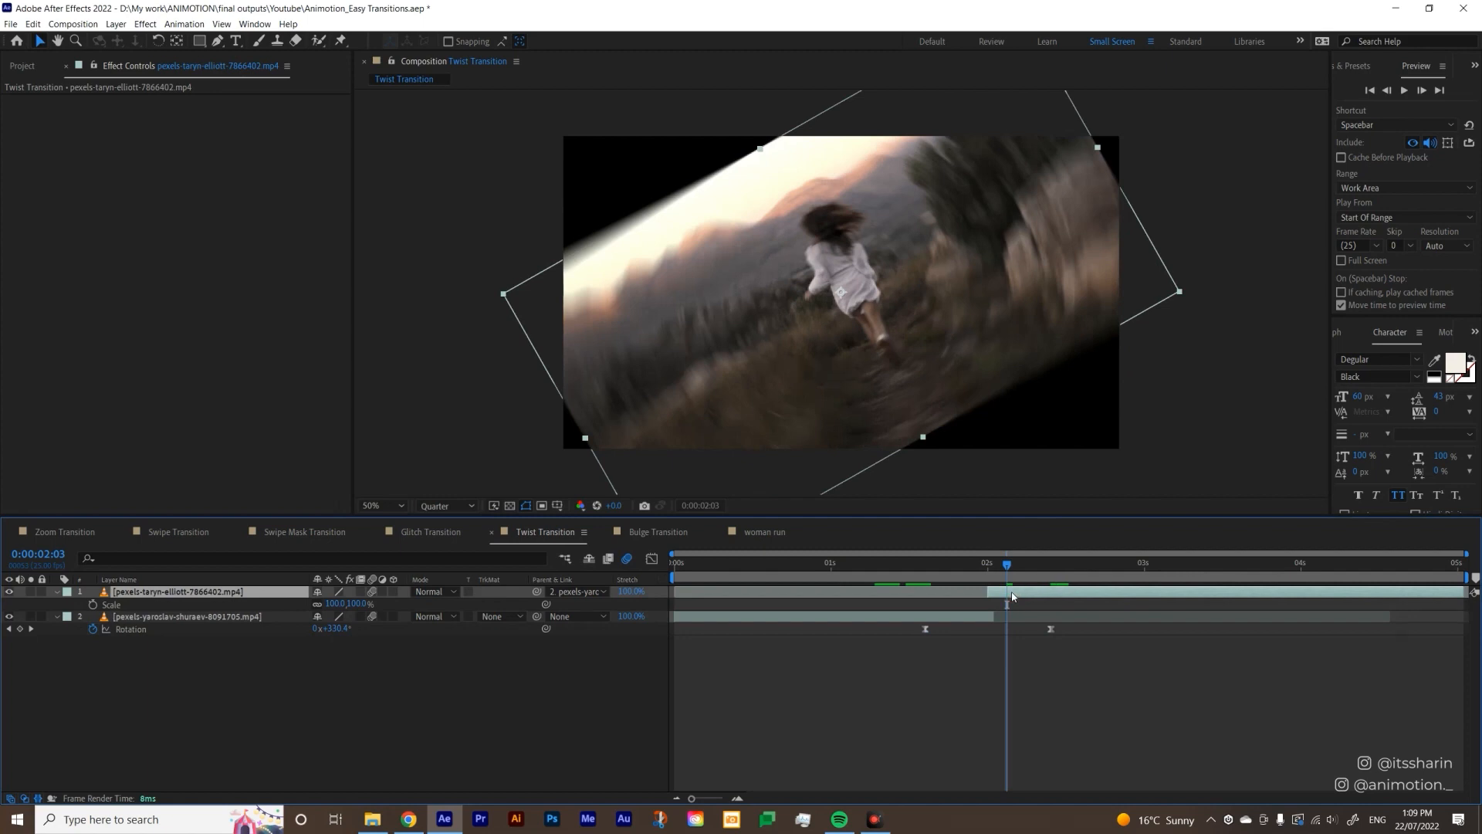
{"action": "key", "text": "ctrl+space"}
{"action": "type", "text": "motion"}
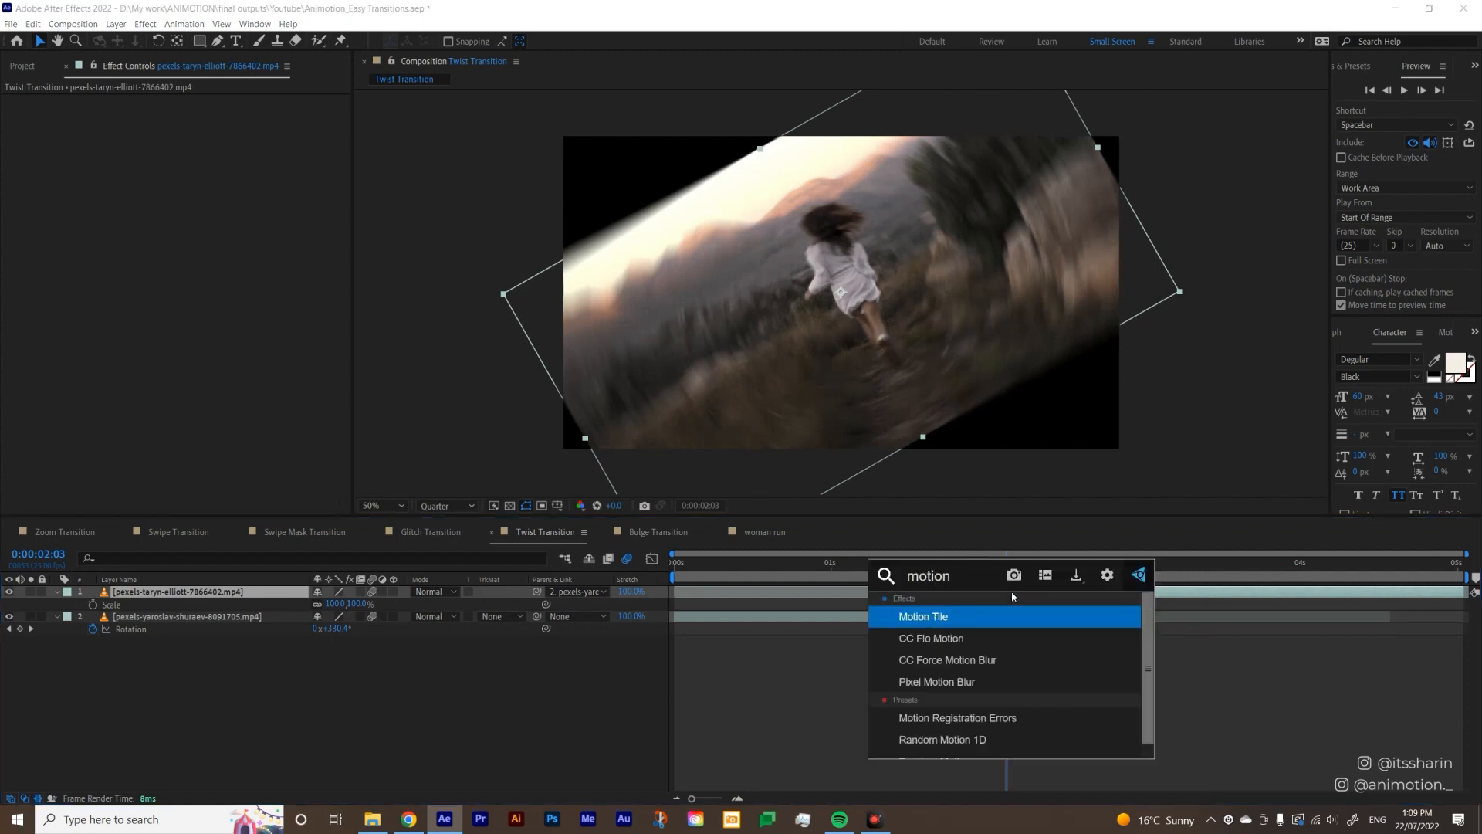
{"action": "key", "text": "Return"}
{"action": "mouse_move", "coordinate": [196, 149]}
{"action": "left_mouse_down"}
{"action": "mouse_move", "coordinate": [232, 145]}
{"action": "mouse_move", "coordinate": [212, 158]}
{"action": "left_mouse_up"}
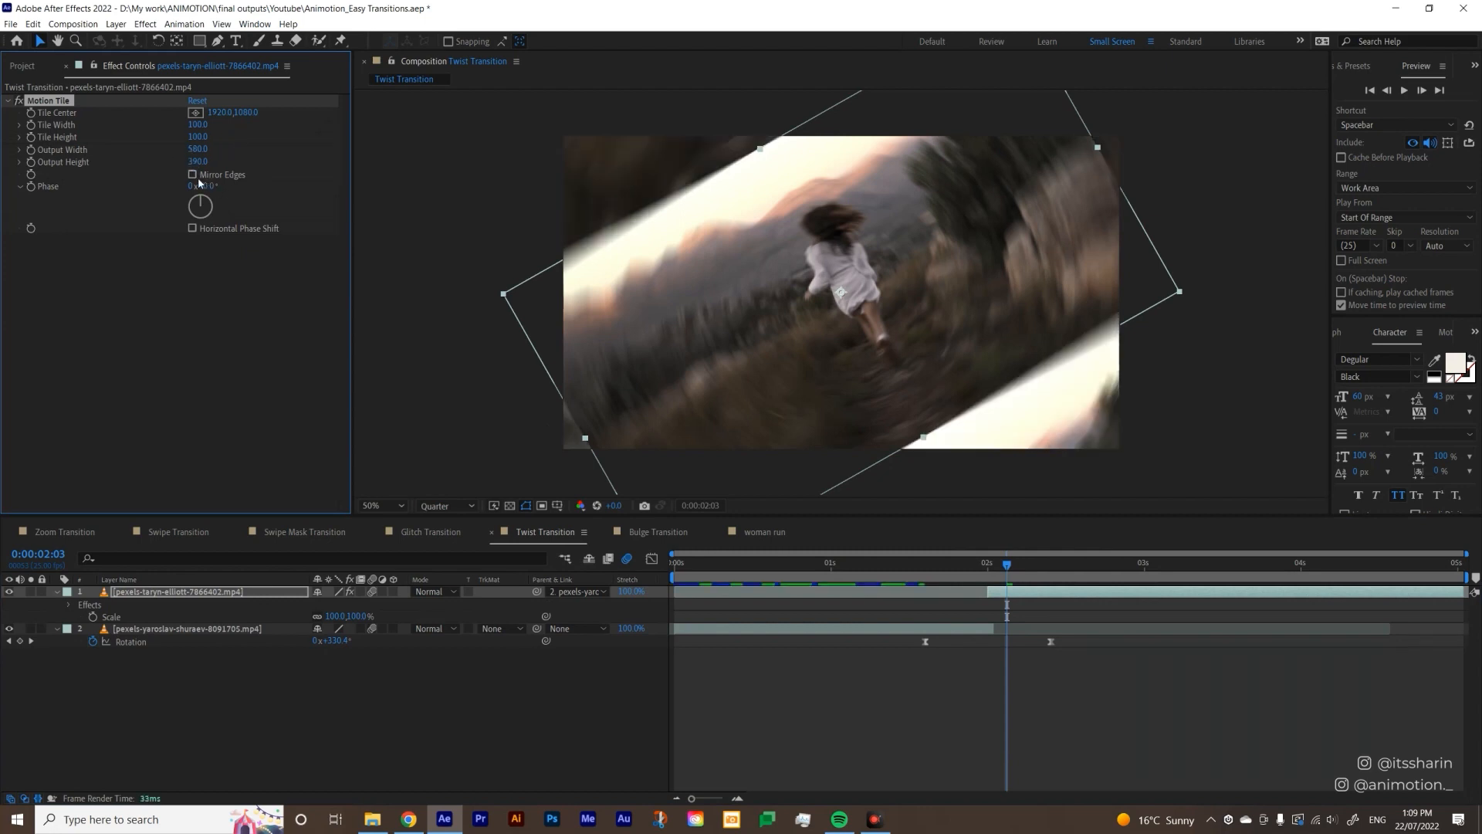
{"action": "left_click", "coordinate": [193, 175]}
- Copy the Motion Tile effect to the couple clip and preview the twist transition from 0:00:01:14
{"action": "left_click", "coordinate": [35, 100]}
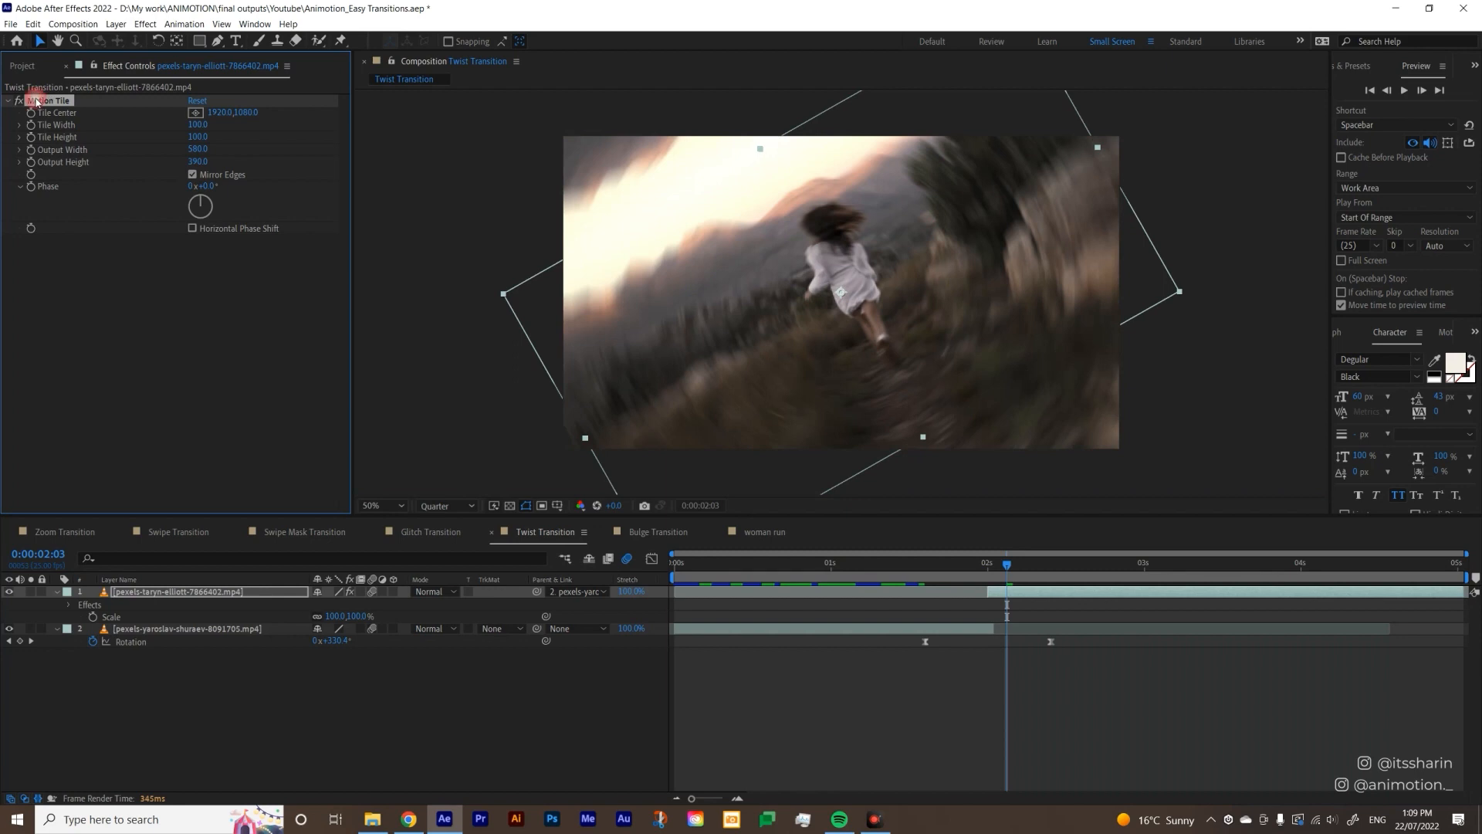
{"action": "left_click", "coordinate": [871, 628]}
{"action": "left_click", "coordinate": [917, 572]}
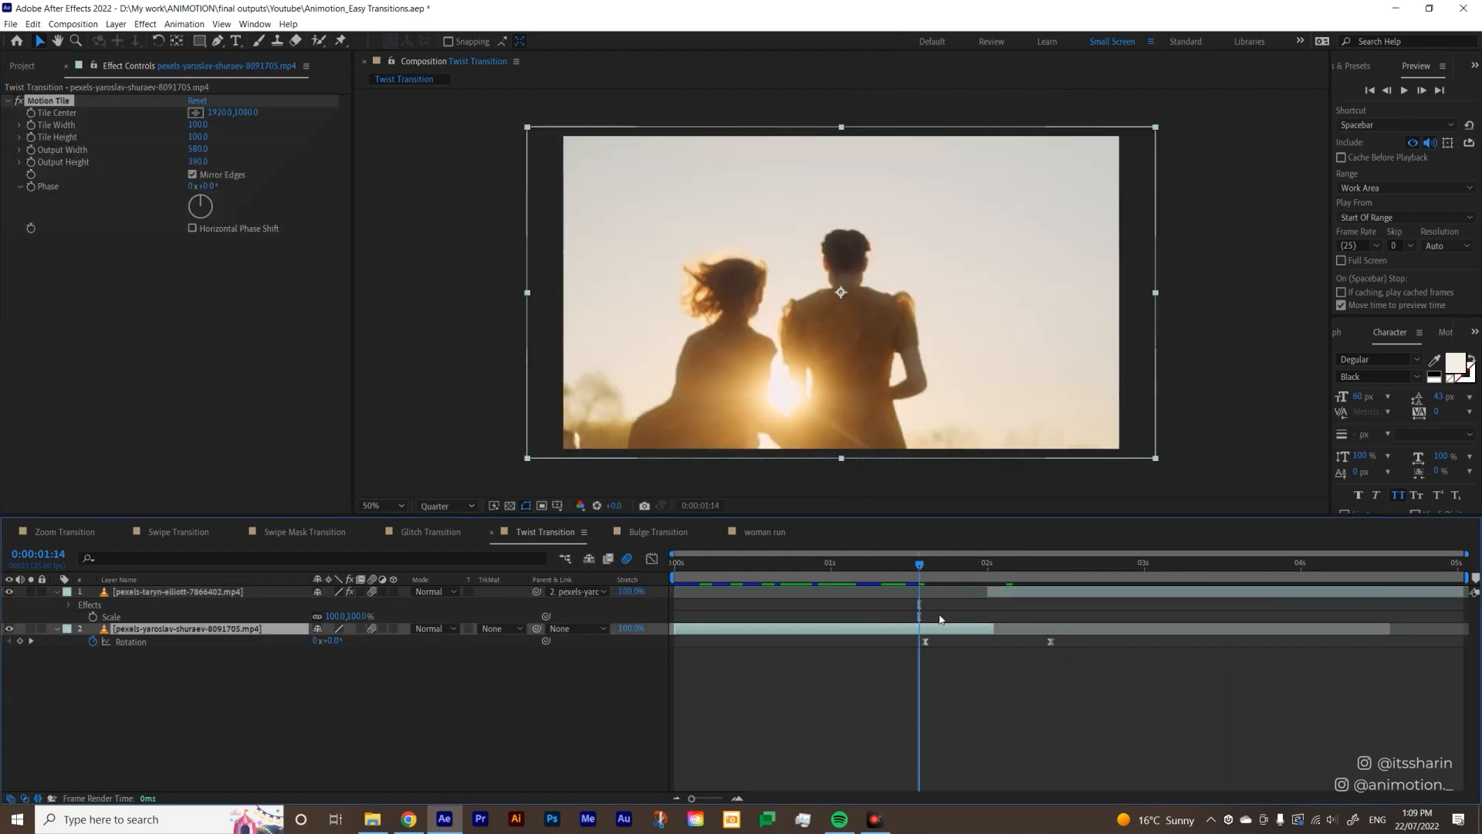
{"action": "key", "text": "space"}
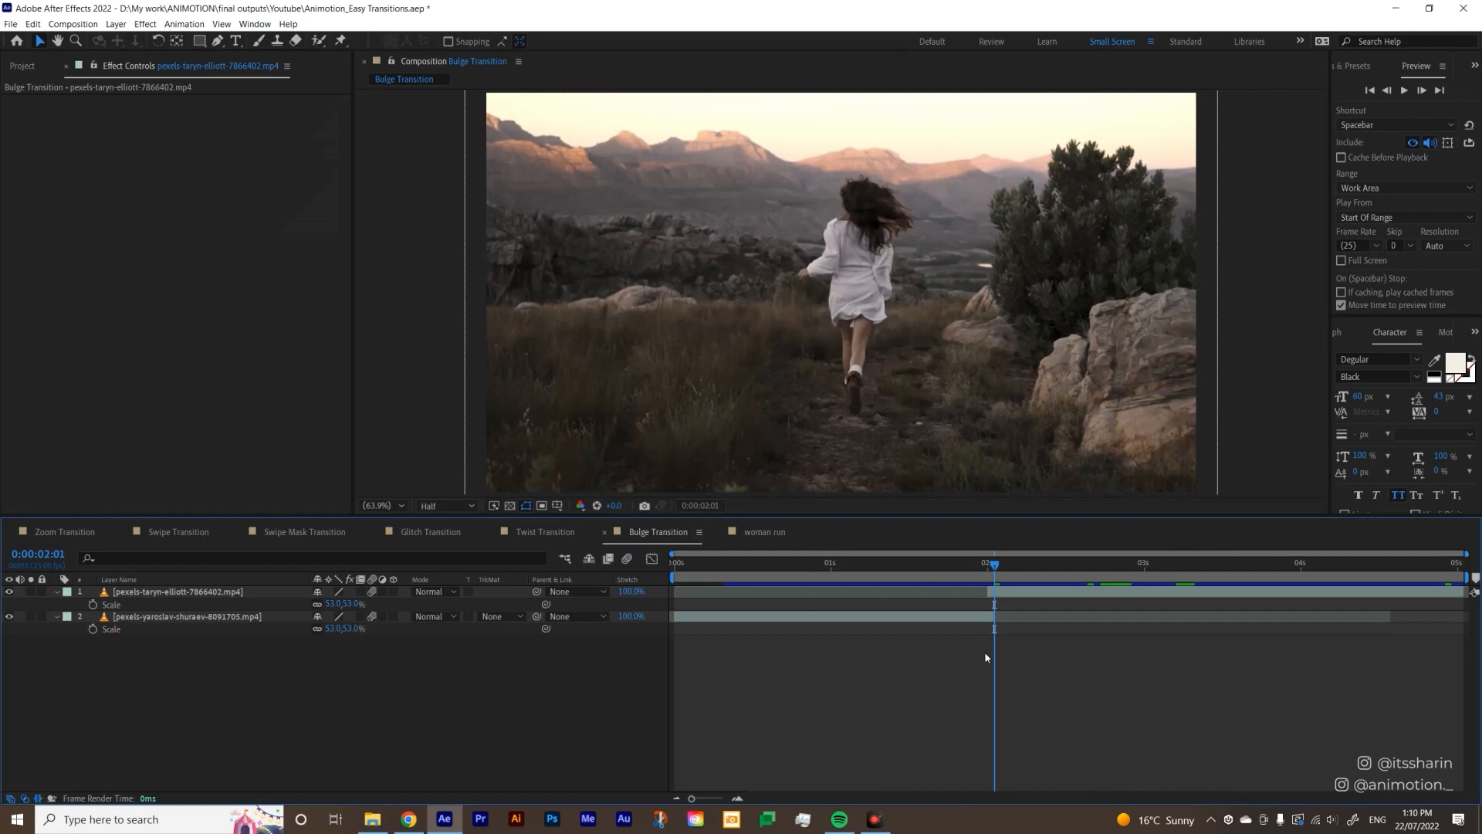
- In the Bulge Transition composition, create an adjustment layer named BULGE above the two clips
{"action": "key", "text": "ctrl+alt+y"}
{"action": "key", "text": "Return"}
{"action": "type", "text": "BUL"}
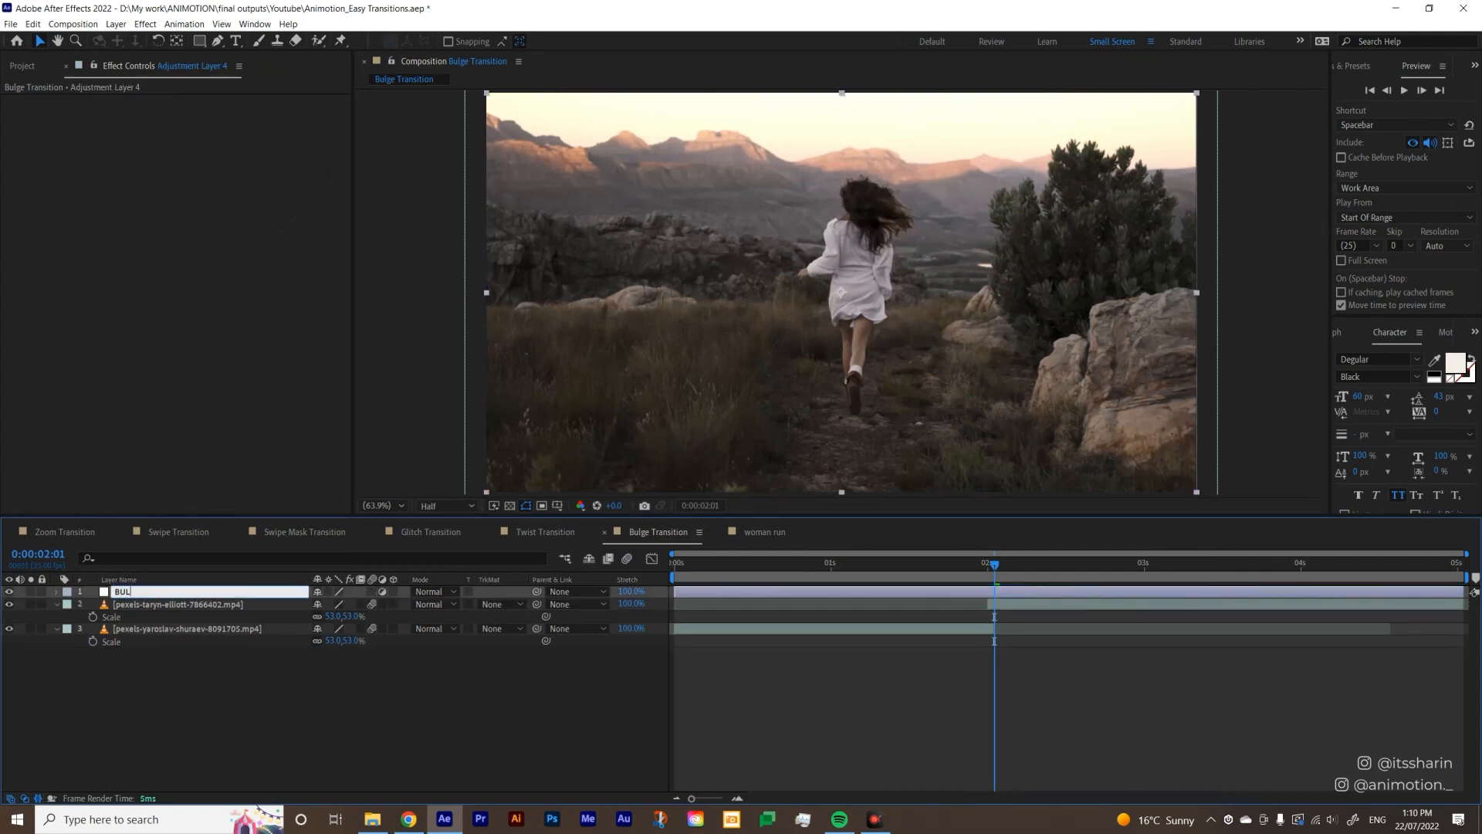
{"action": "type", "text": "GE"}
- Trim the BULGE layer to start at 0:00:01:20 and end a few frames after the cut
{"action": "left_click", "coordinate": [958, 583]}
{"action": "left_click_drag", "start_coordinate": [674, 592], "coordinate": [958, 596]}
{"action": "left_click_drag", "start_coordinate": [1462, 591], "coordinate": [1025, 597]}
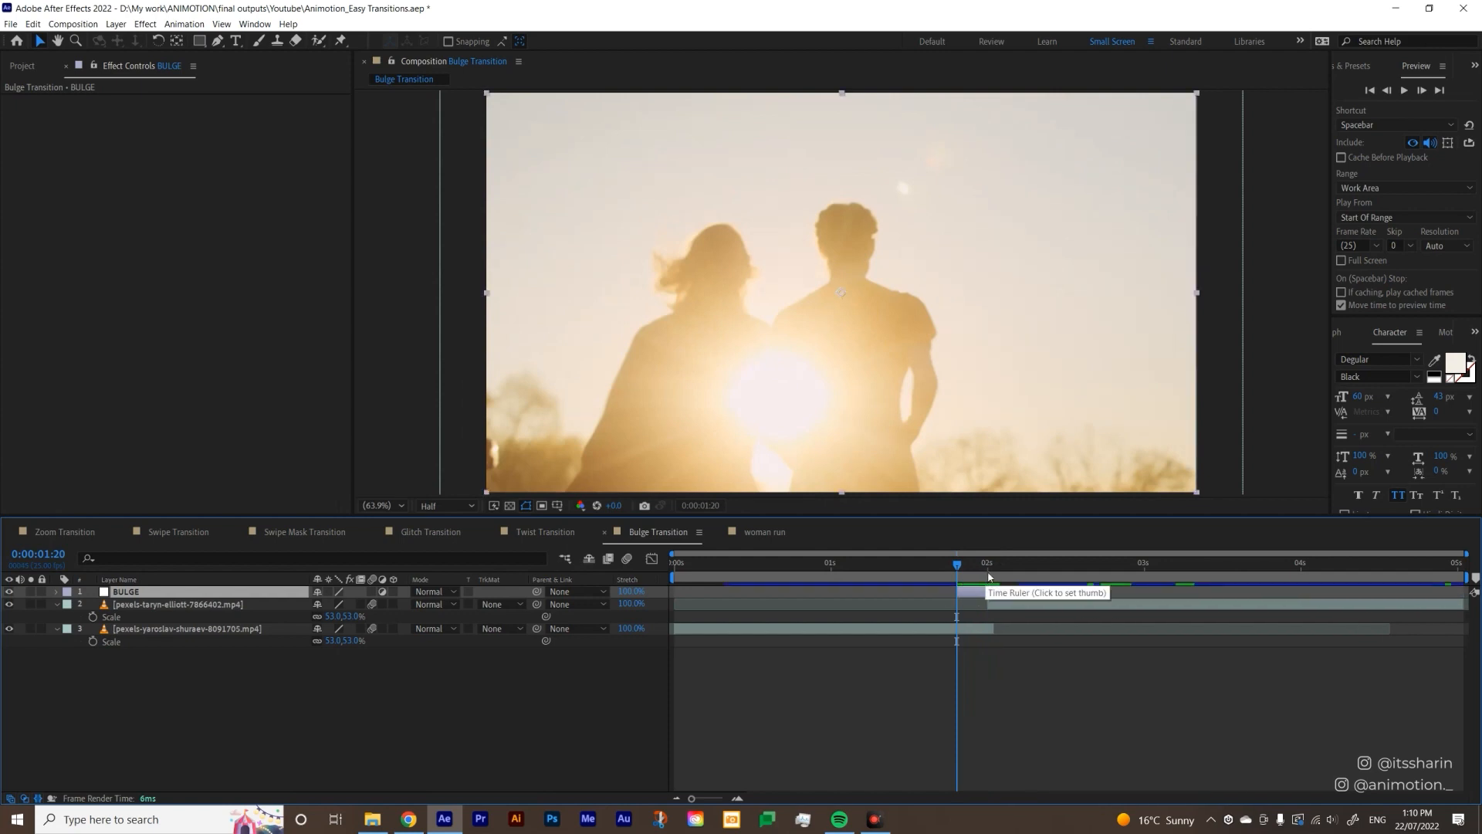
- Apply Optics Compensation to the BULGE layer with Field Of View 120 and Reverse Lens Distortion on
{"action": "key", "text": "ctrl+space"}
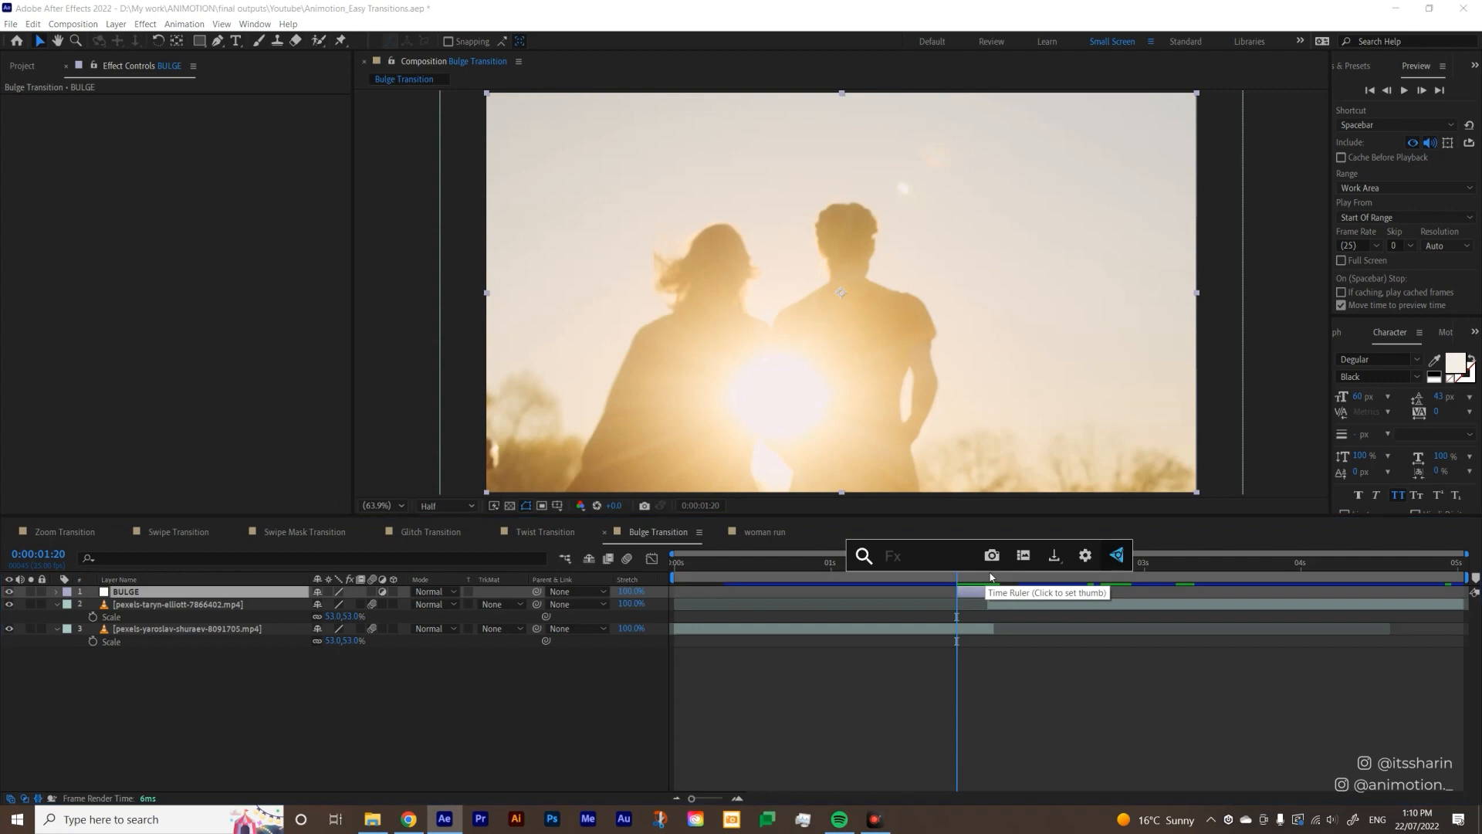
{"action": "type", "text": "op"}
{"action": "key", "text": "Return"}
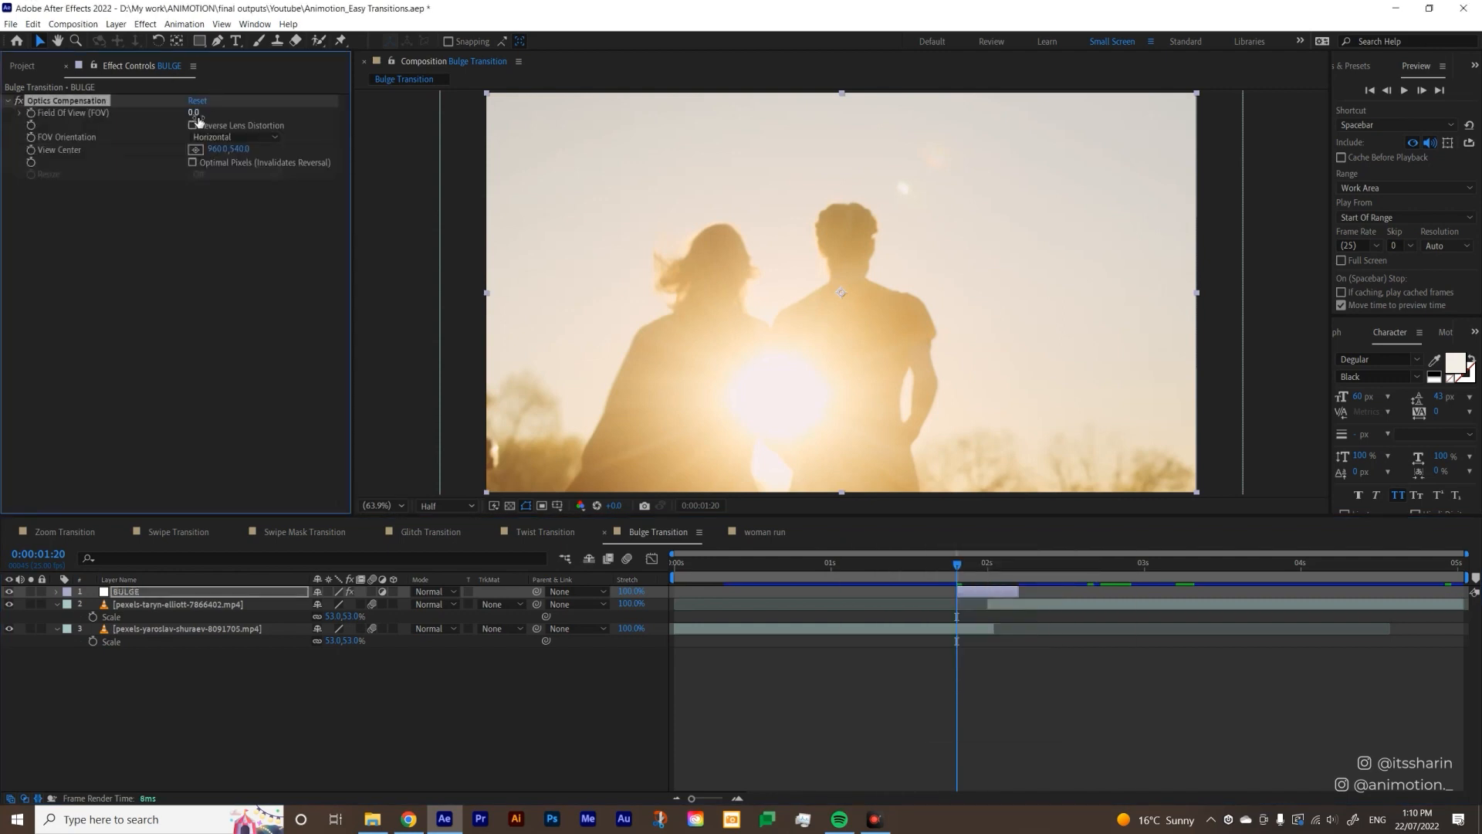
{"action": "left_click_drag", "start_coordinate": [211, 114], "coordinate": [1111, 154]}
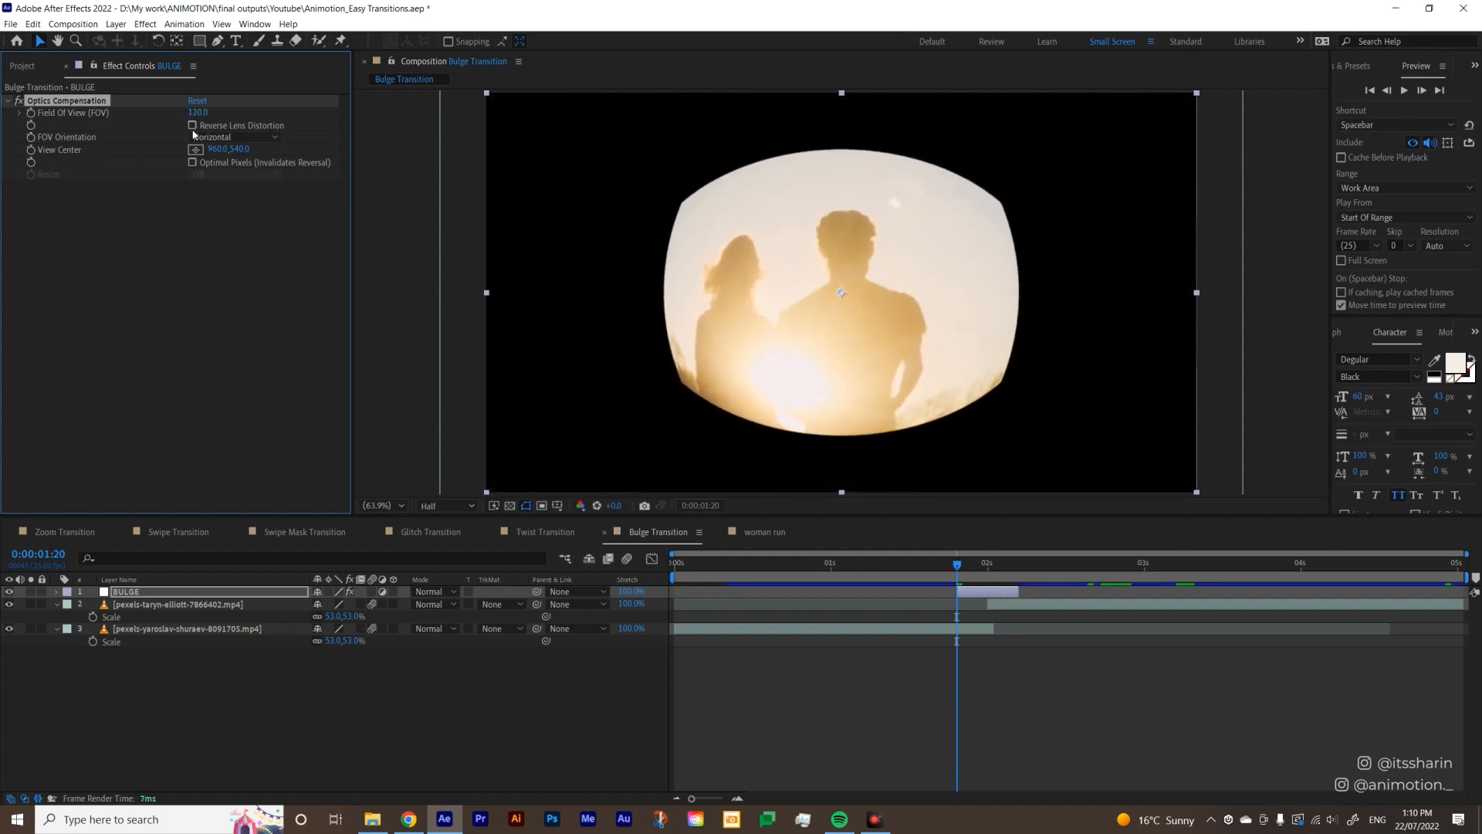
{"action": "left_click", "coordinate": [192, 126]}
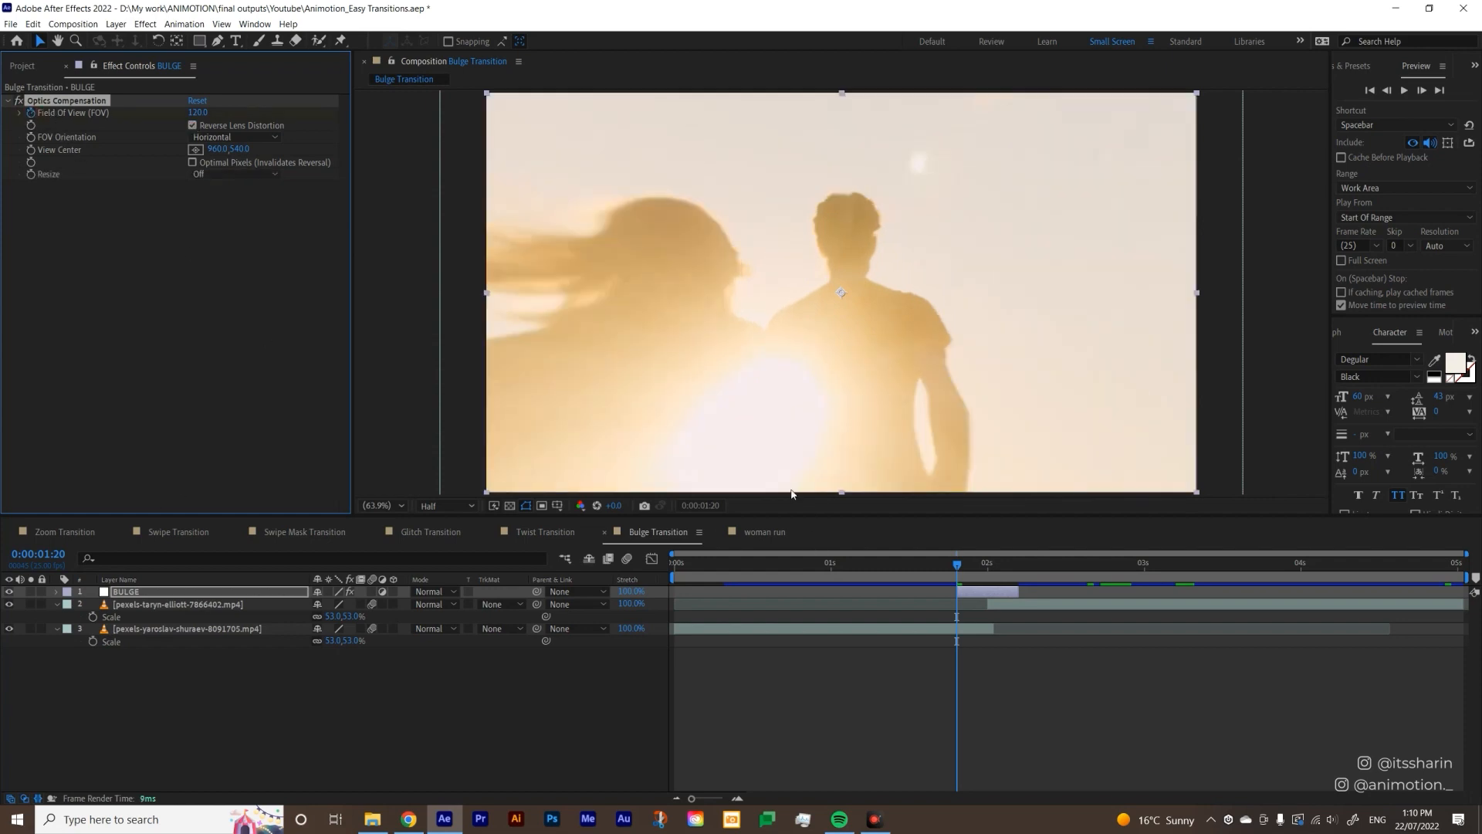
- Keyframe the BULGE layer's Field Of View at 120, adding keyframes at 0:00:02:05 and at the cut, 0:00:02:00
{"action": "key", "text": "u"}
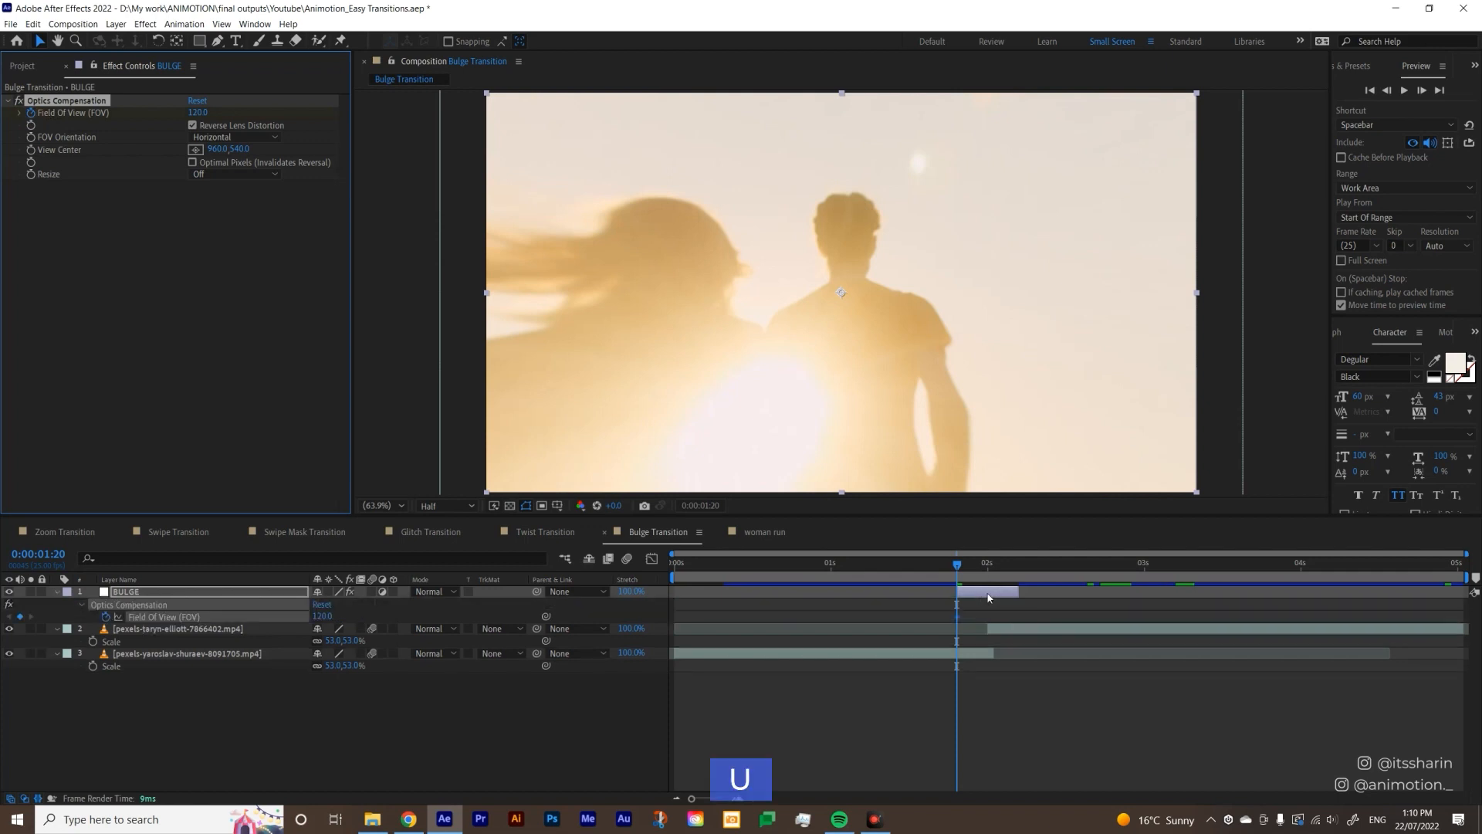
{"action": "left_click_drag", "start_coordinate": [978, 572], "coordinate": [1018, 570]}
{"action": "left_click", "coordinate": [20, 617]}
{"action": "left_click", "coordinate": [988, 571]}
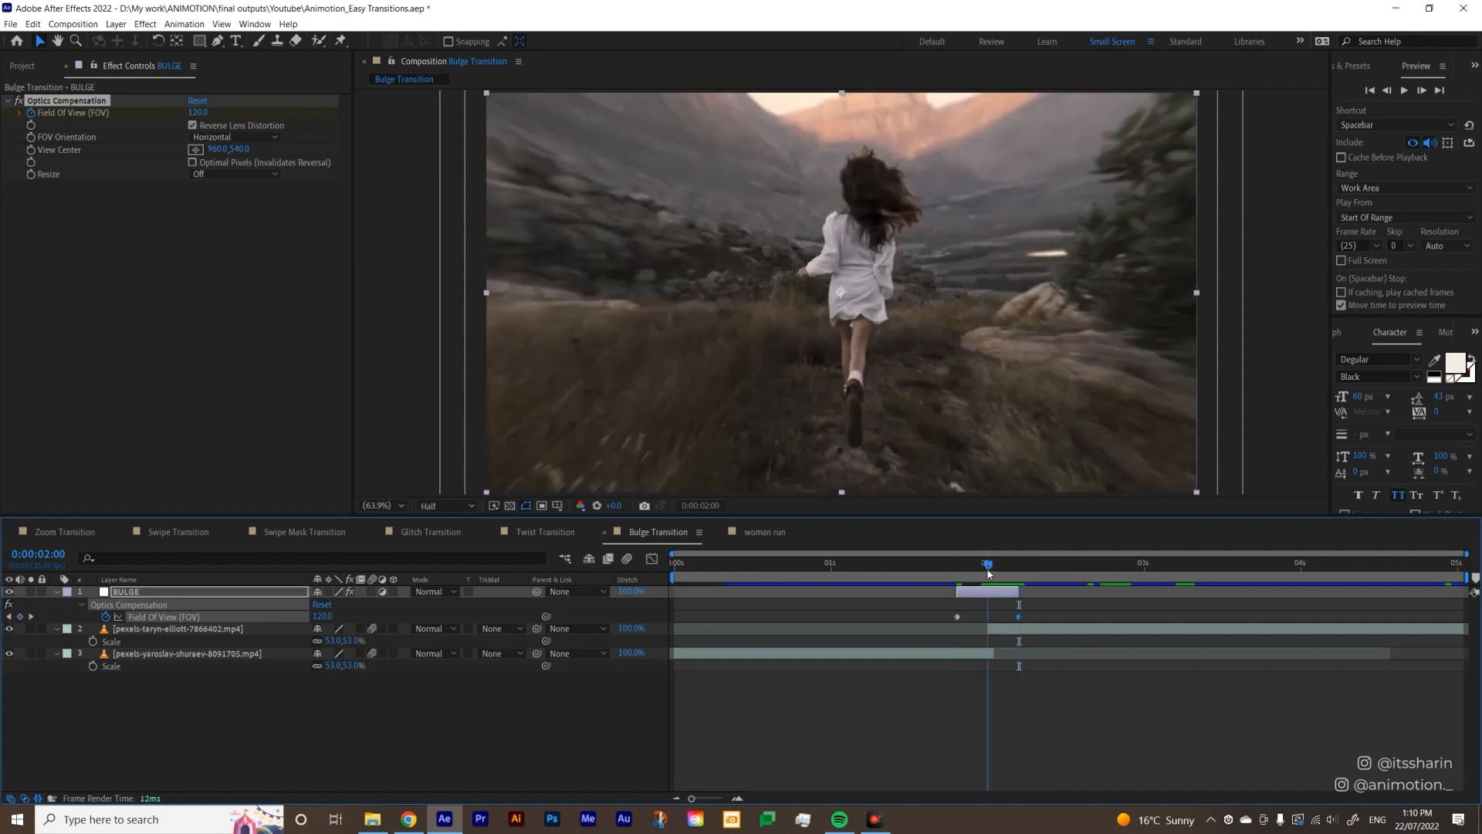
{"action": "left_click", "coordinate": [19, 617]}
- Set Field Of View to 0 on the first and last keyframes, at 0:00:01:20 and 0:00:02:05
{"action": "left_click", "coordinate": [10, 617]}
{"action": "left_click", "coordinate": [195, 112]}
{"action": "type", "text": "0"}
{"action": "key", "text": "Return"}
{"action": "key", "text": "k"}
{"action": "key", "text": "k"}
{"action": "left_click", "coordinate": [194, 113]}
{"action": "type", "text": "0"}
{"action": "key", "text": "Return"}
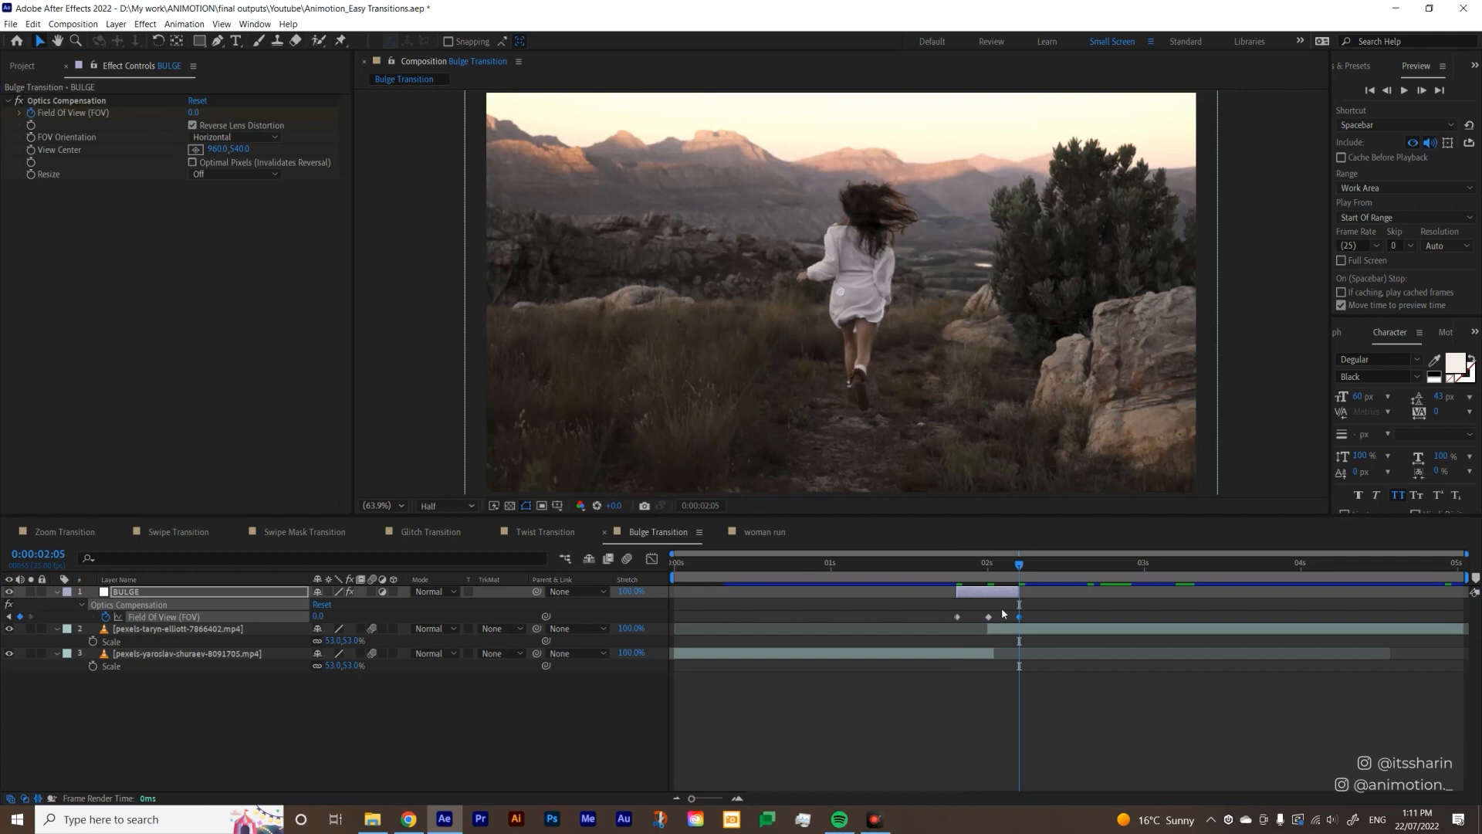
- Easy ease the middle Field Of View keyframe and preview a work area from 0:00:01:00 to 0:00:02:24
{"action": "left_click", "coordinate": [988, 617]}
{"action": "key", "text": "F9"}
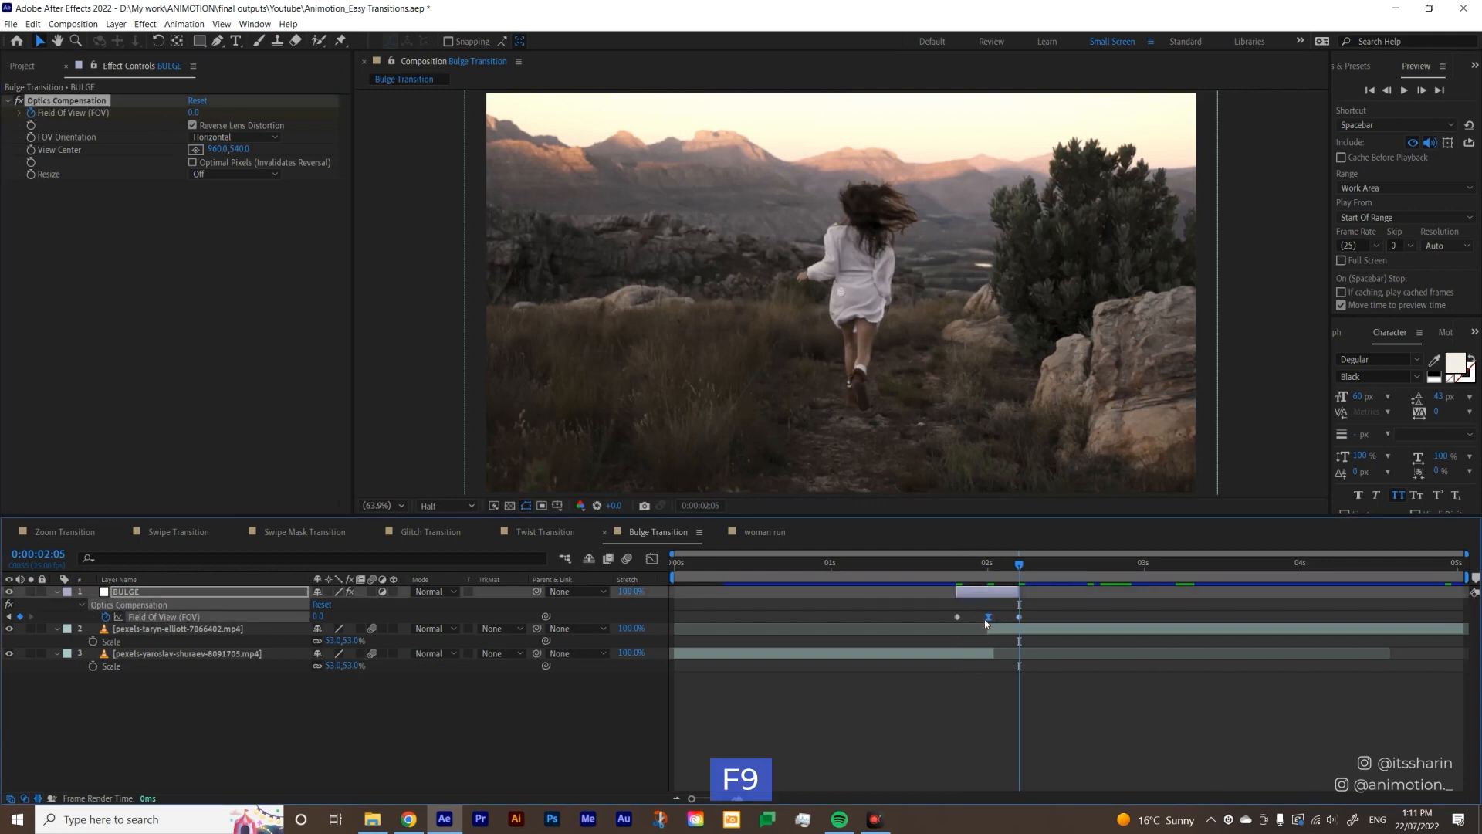
{"action": "left_click", "coordinate": [832, 564]}
{"action": "left_click", "coordinate": [1138, 564]}
{"action": "key", "text": "n"}
{"action": "key", "text": "space"}
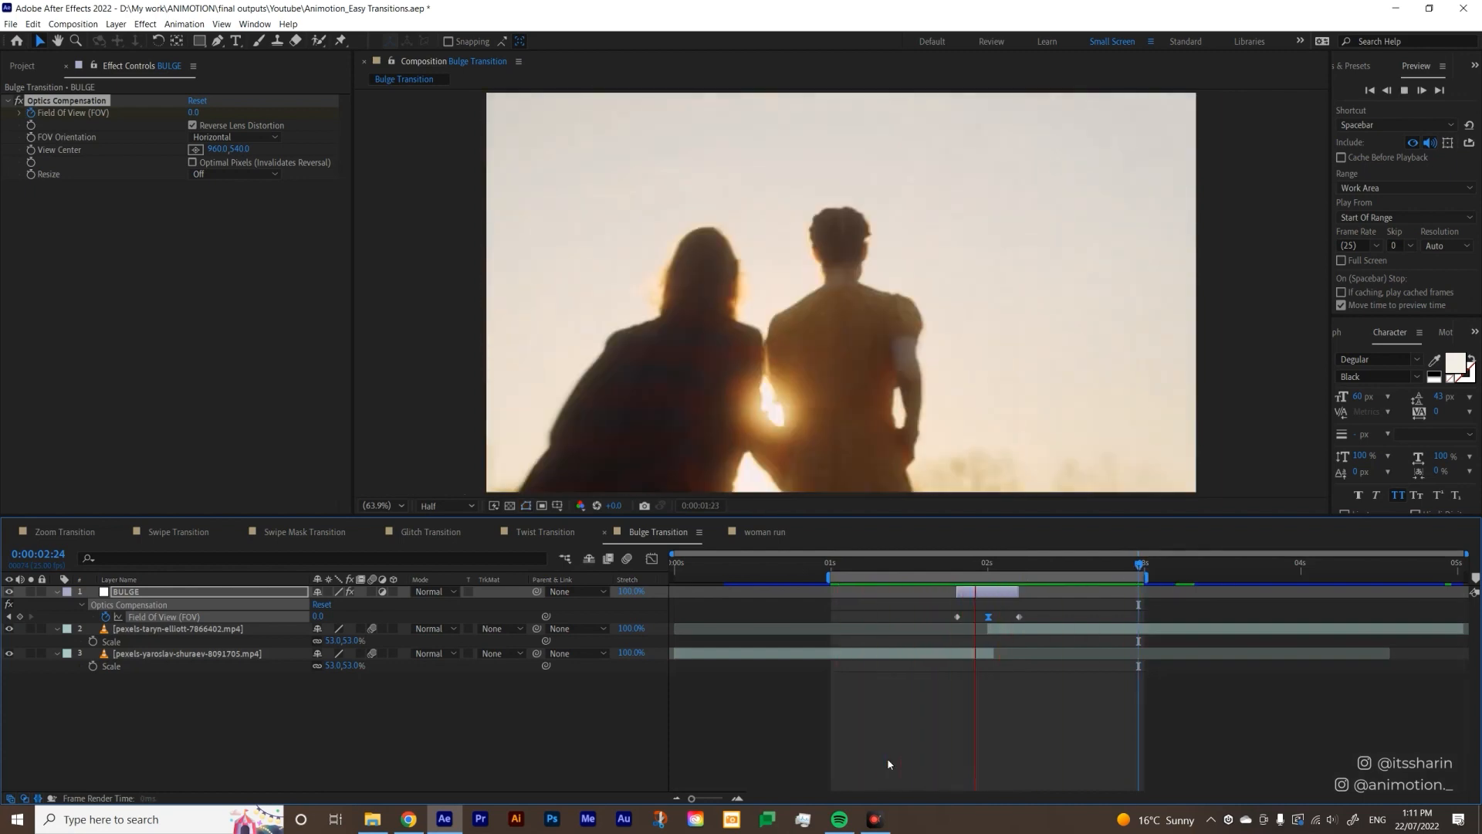
- Widen the BULGE layer and its outer keyframes to 0:00:01:18 and 0:00:02:08, and raise the middle Field Of View to about 143.4
{"action": "left_click", "coordinate": [943, 564]}
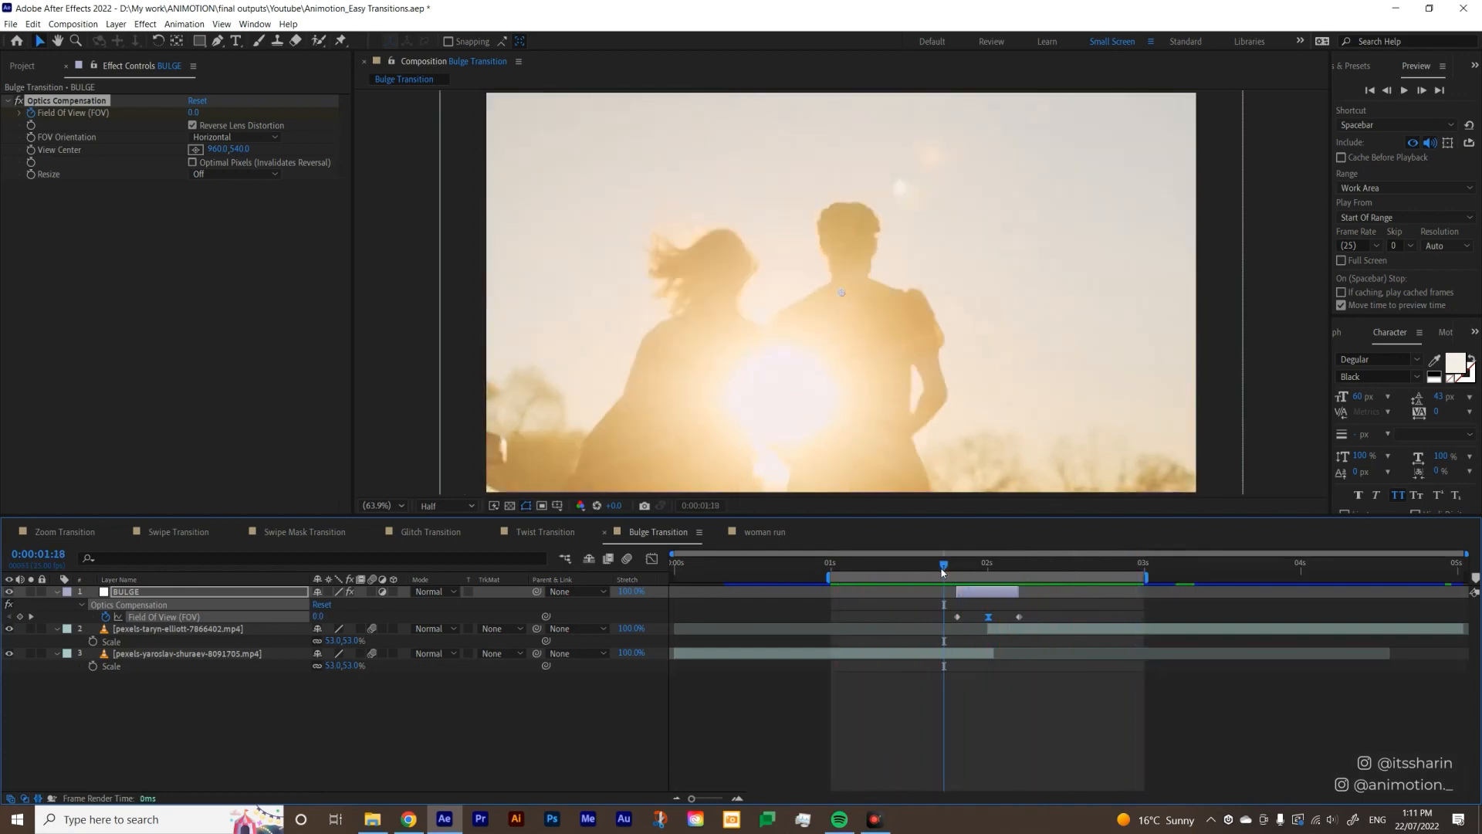
{"action": "left_click_drag", "start_coordinate": [954, 591], "coordinate": [1045, 593]}
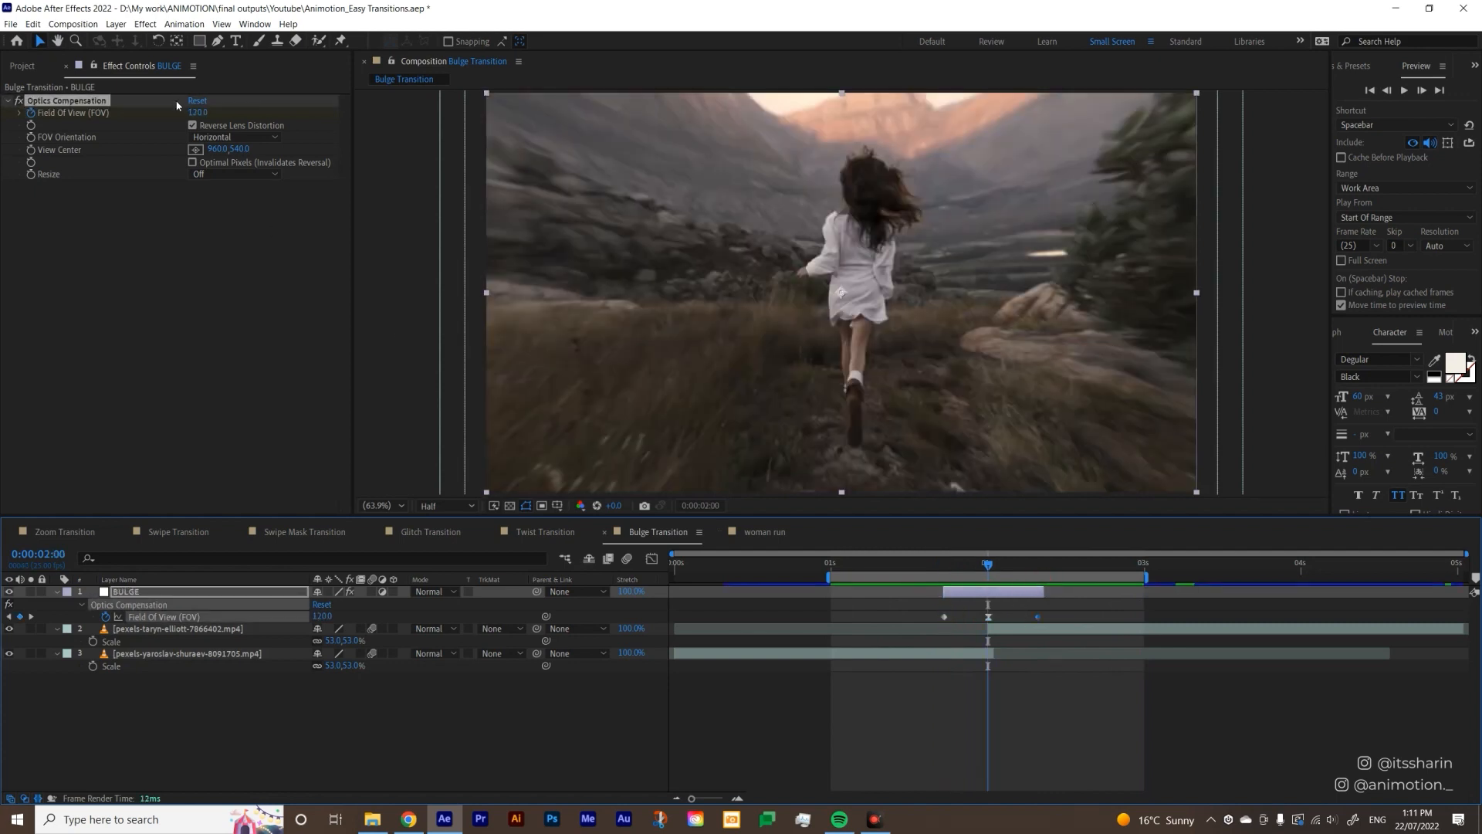
{"action": "left_click_drag", "start_coordinate": [199, 113], "coordinate": [379, 135]}
{"action": "key", "text": "space"}
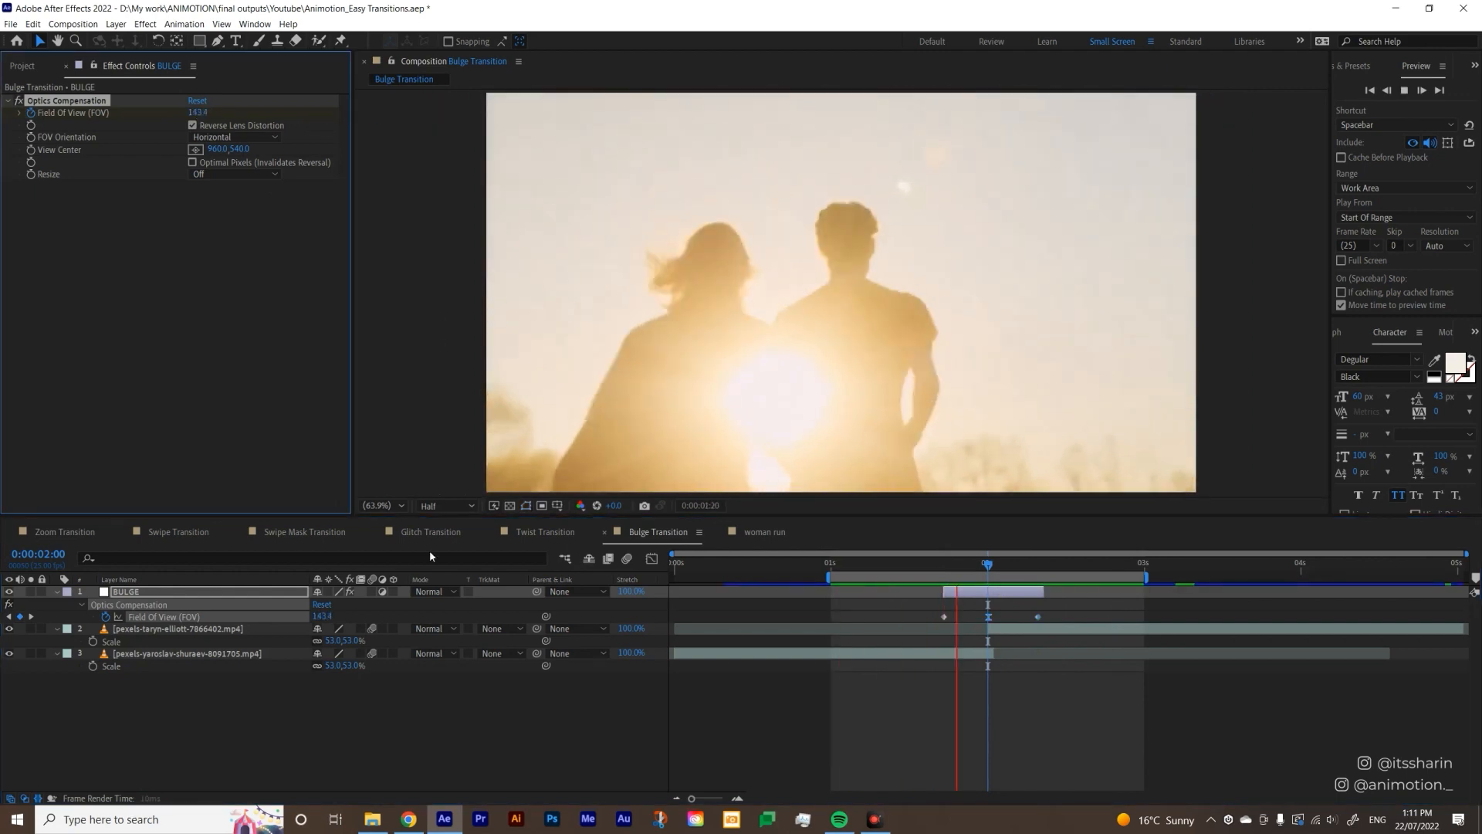
- Apply the Levels effect to the BULGE layer and start Histogram keyframing at 0:00:02:00
{"action": "left_click", "coordinate": [987, 569]}
{"action": "key", "text": "ctrl+space"}
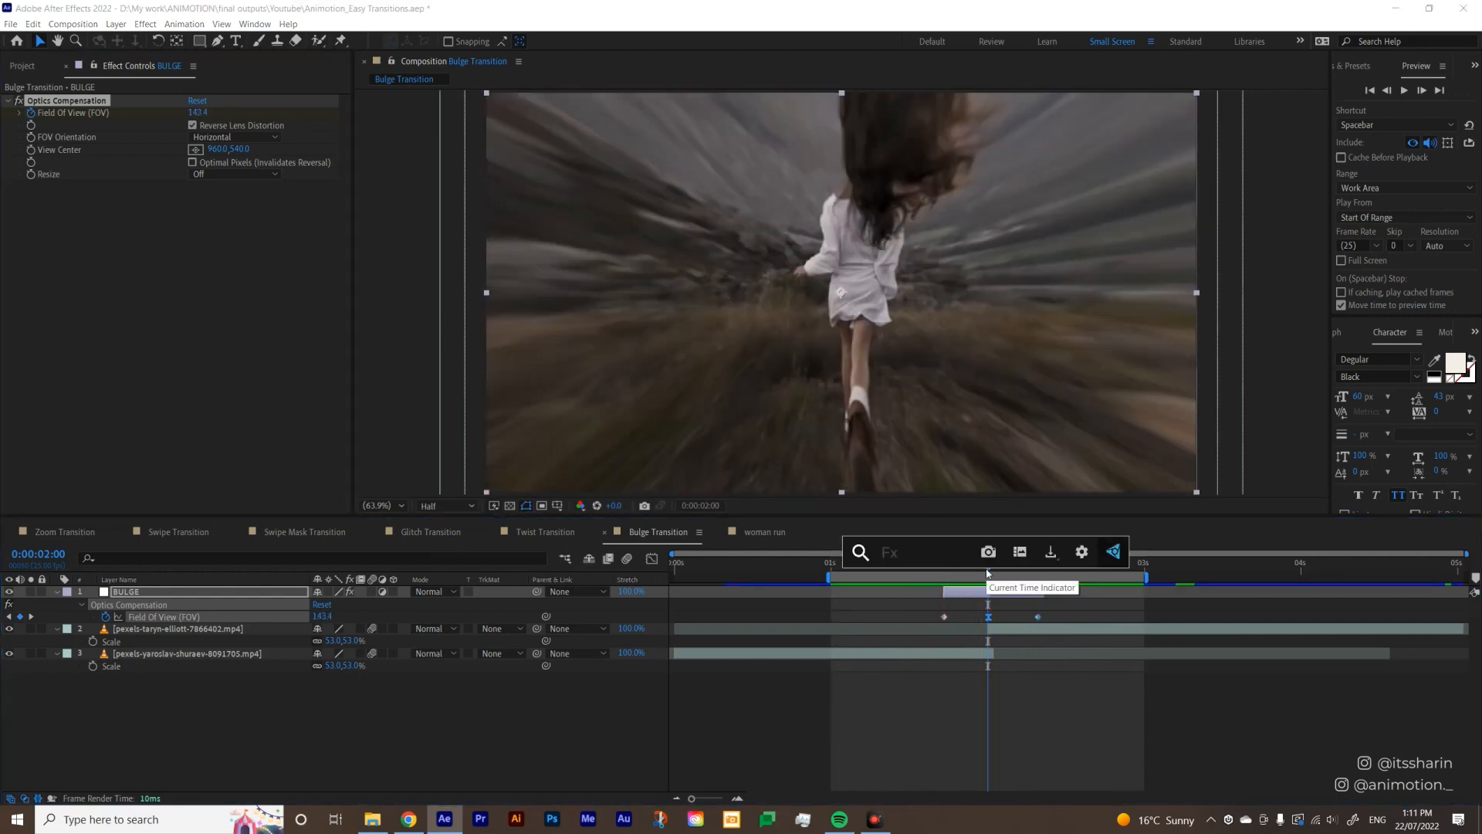
{"action": "type", "text": "leve"}
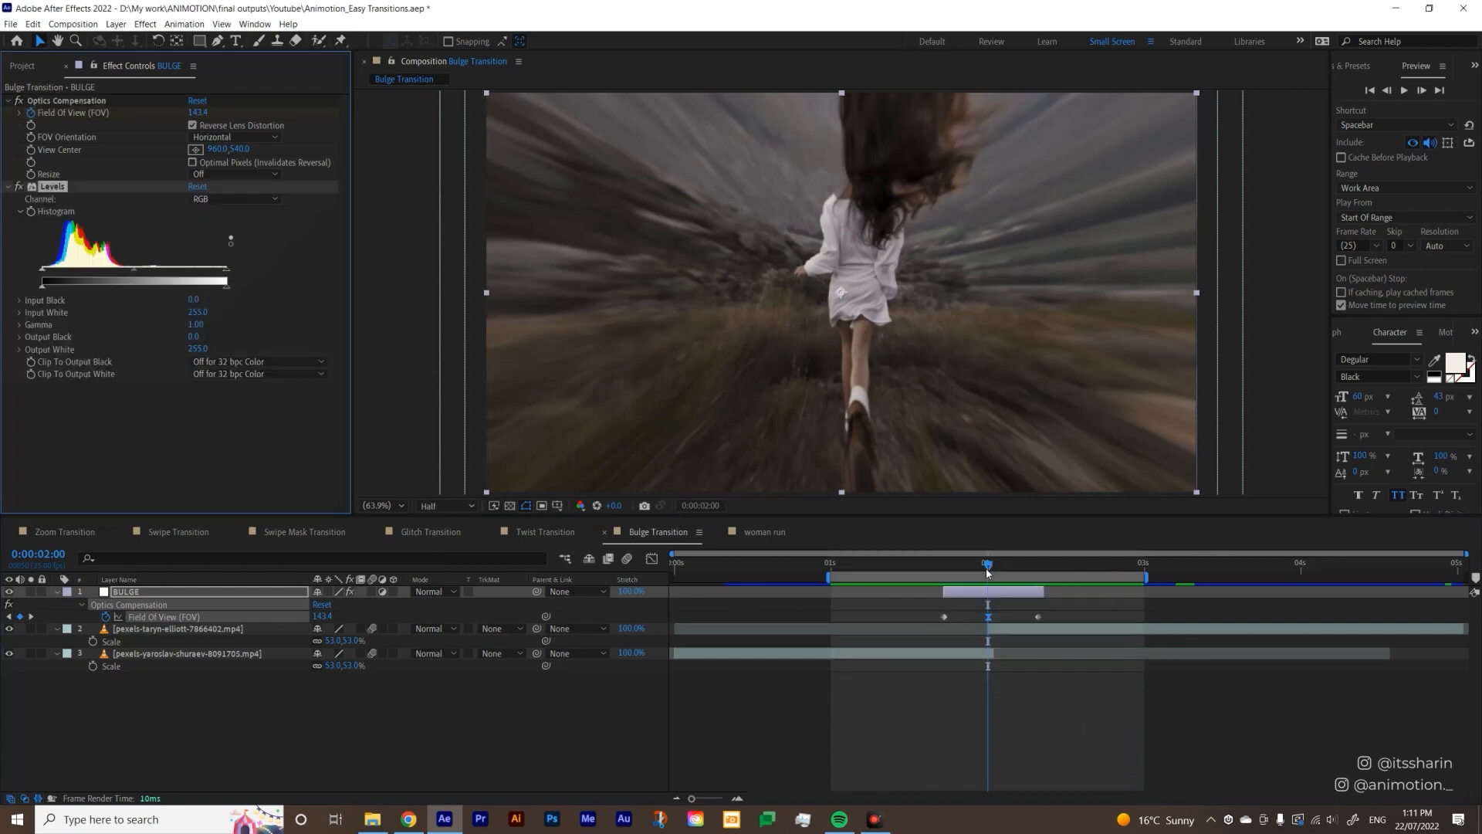
{"action": "key", "text": "Return"}
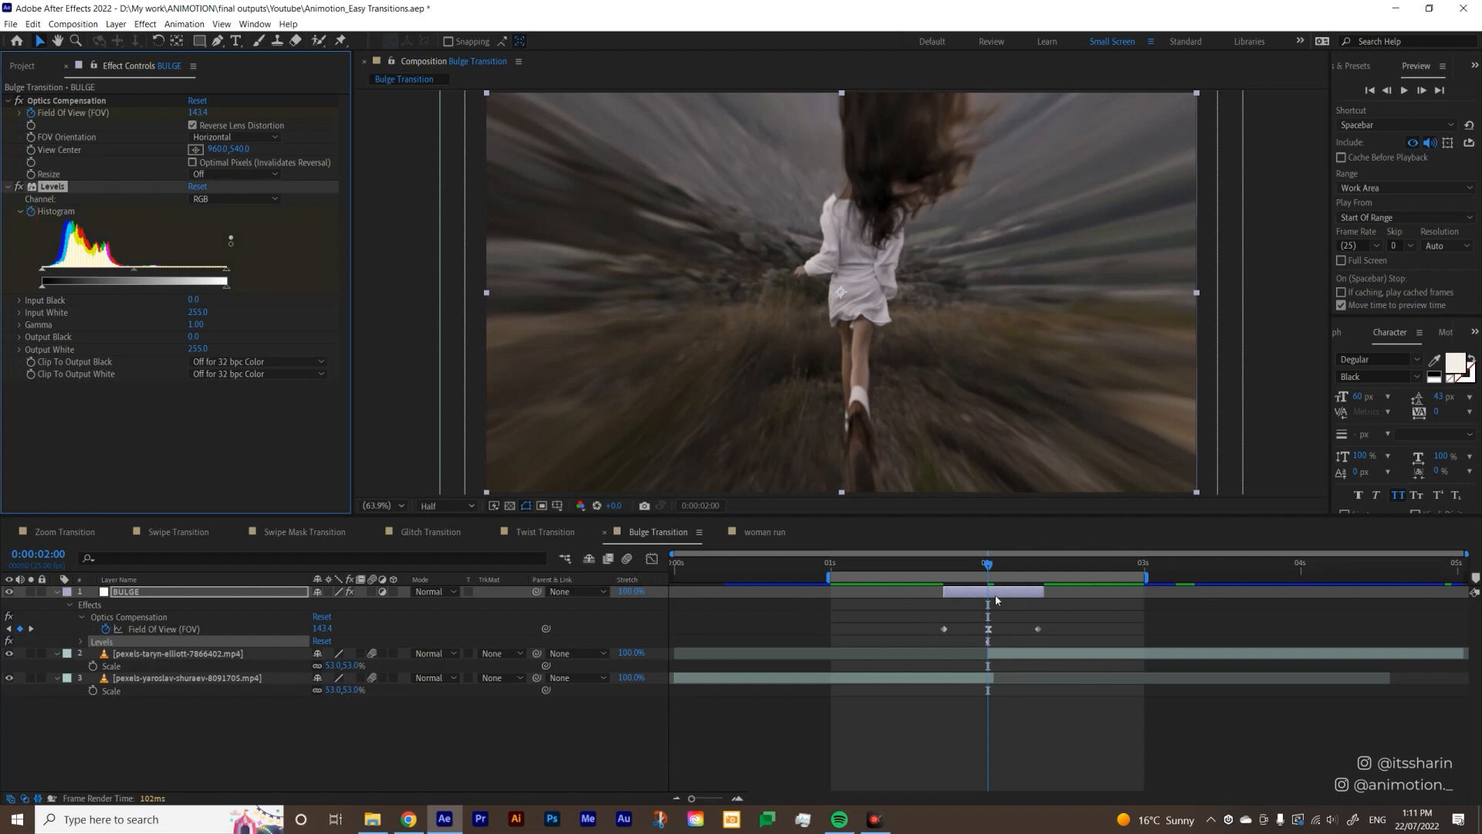
{"action": "key", "text": "u"}
{"action": "key", "text": "u"}
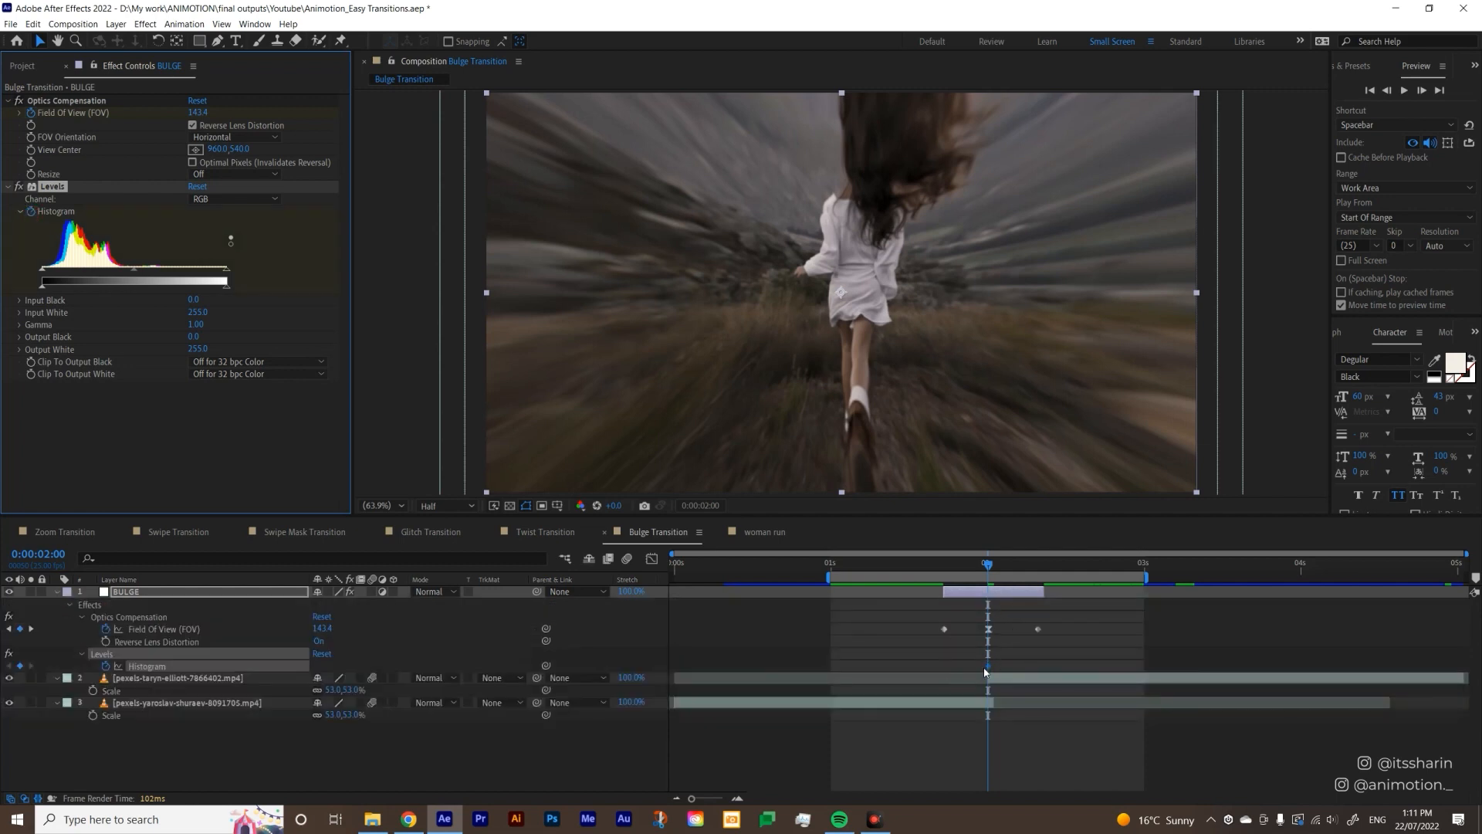
- Add Histogram keyframes at 0:00:01:18 and 0:00:02:08, and easy ease the middle one at the cut
{"action": "key", "text": "j"}
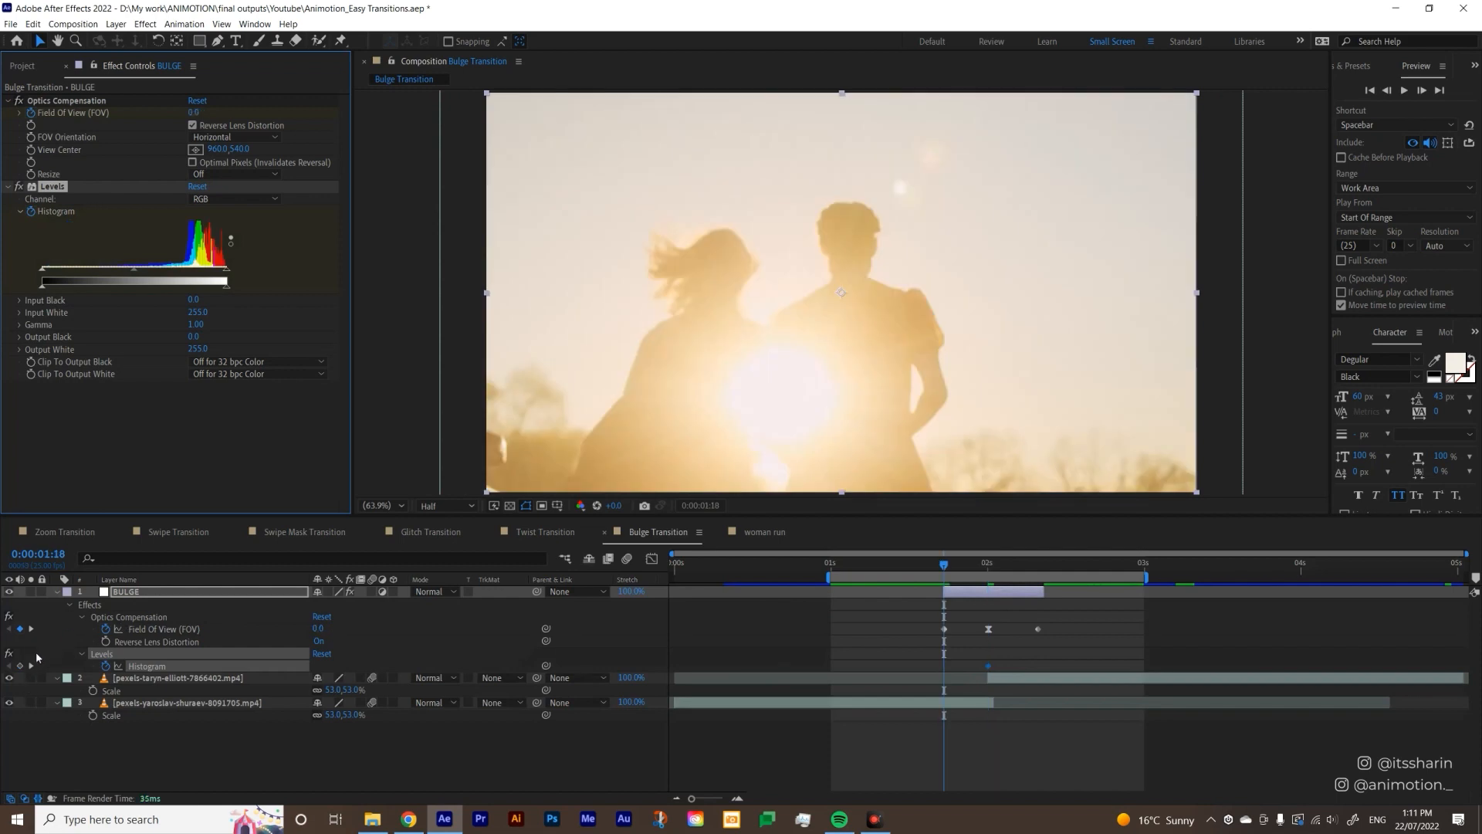
{"action": "left_click", "coordinate": [20, 665]}
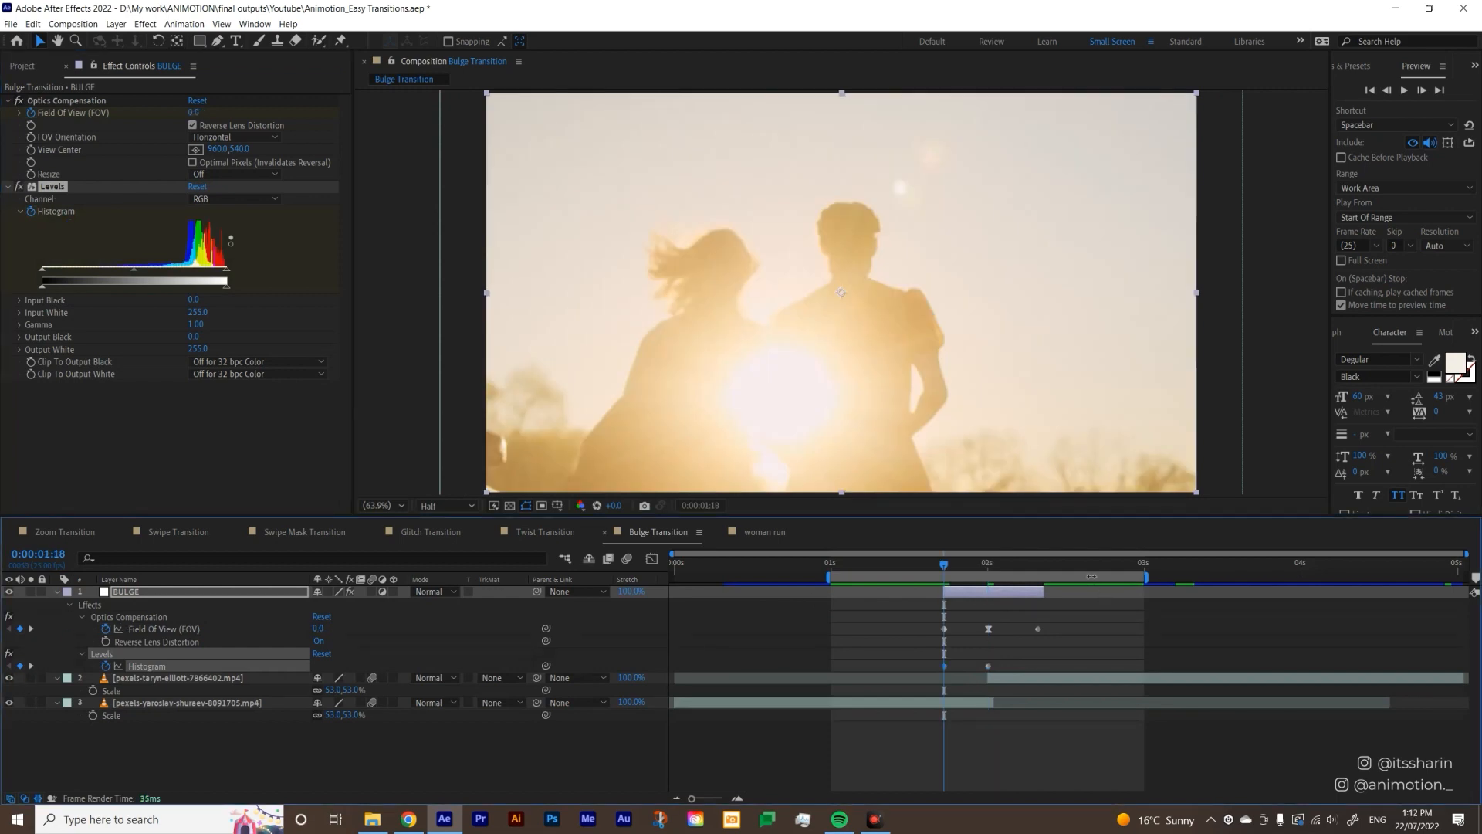
{"action": "left_click", "coordinate": [1034, 566]}
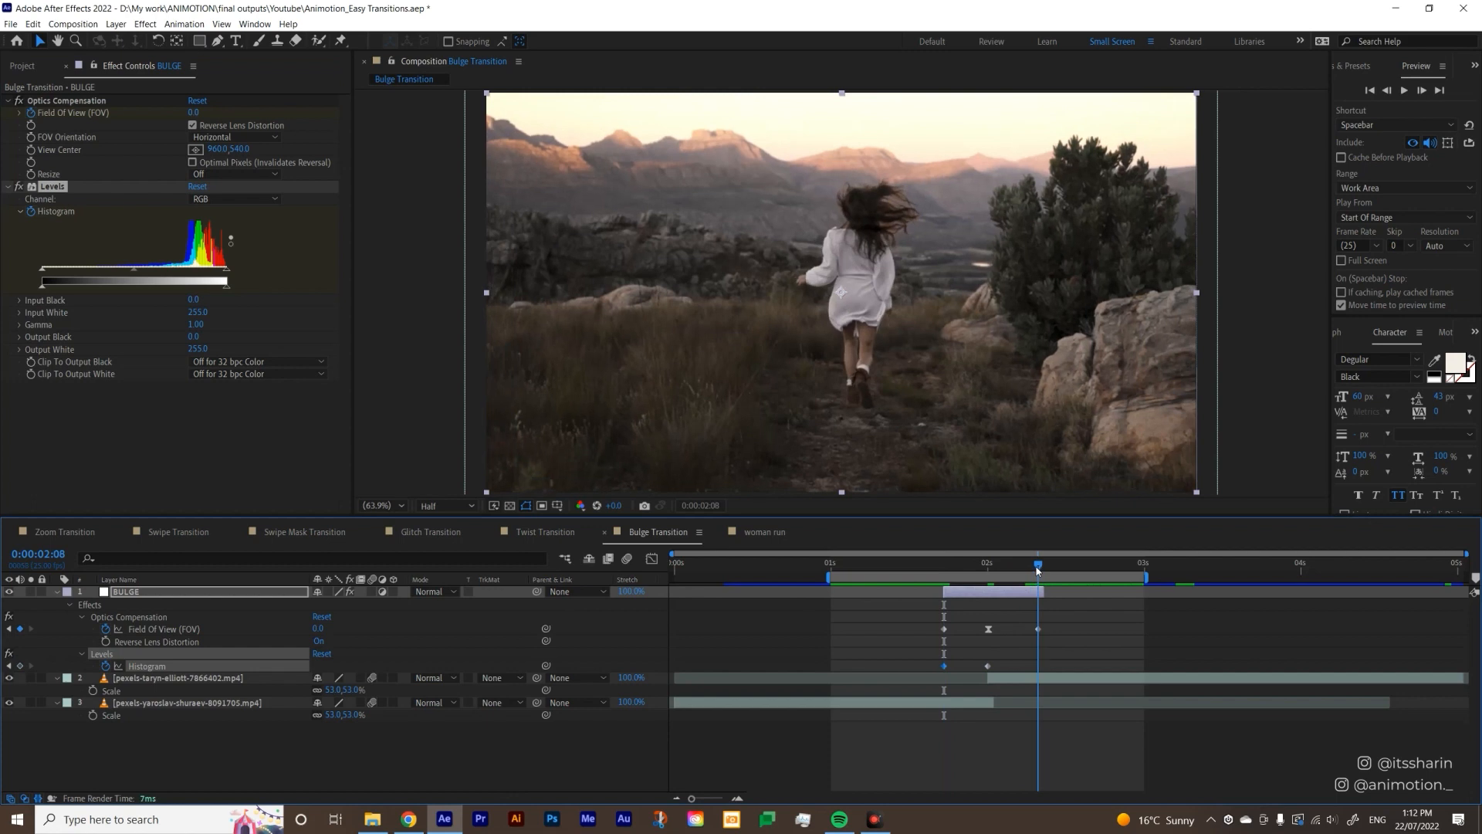
{"action": "left_click", "coordinate": [20, 665]}
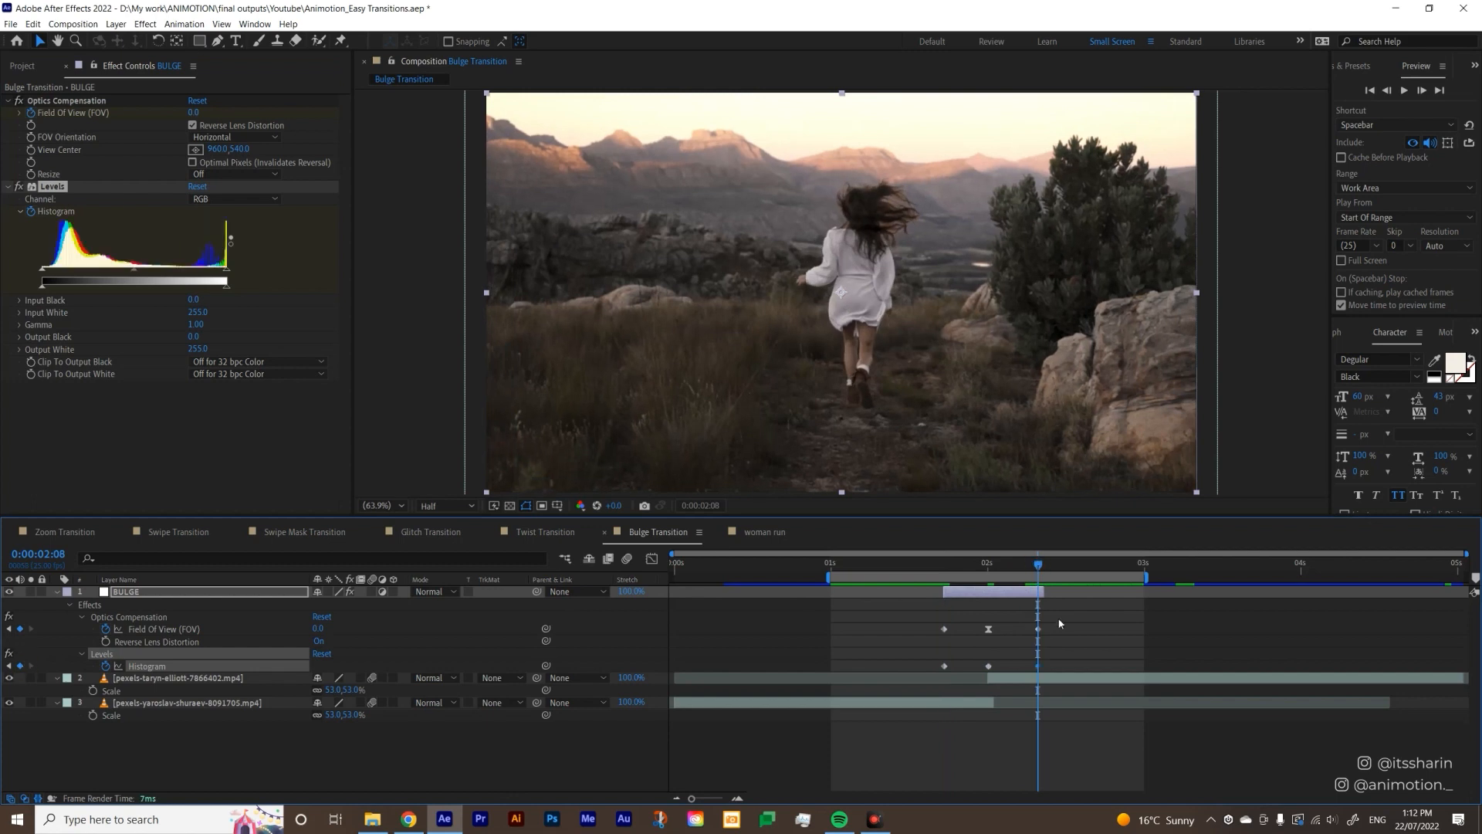
{"action": "left_click", "coordinate": [989, 665]}
- At 0:00:02:00, brighten Levels to about Input White 83 and Output Black 41, and preview the bulge transition
{"action": "left_click", "coordinate": [988, 564]}
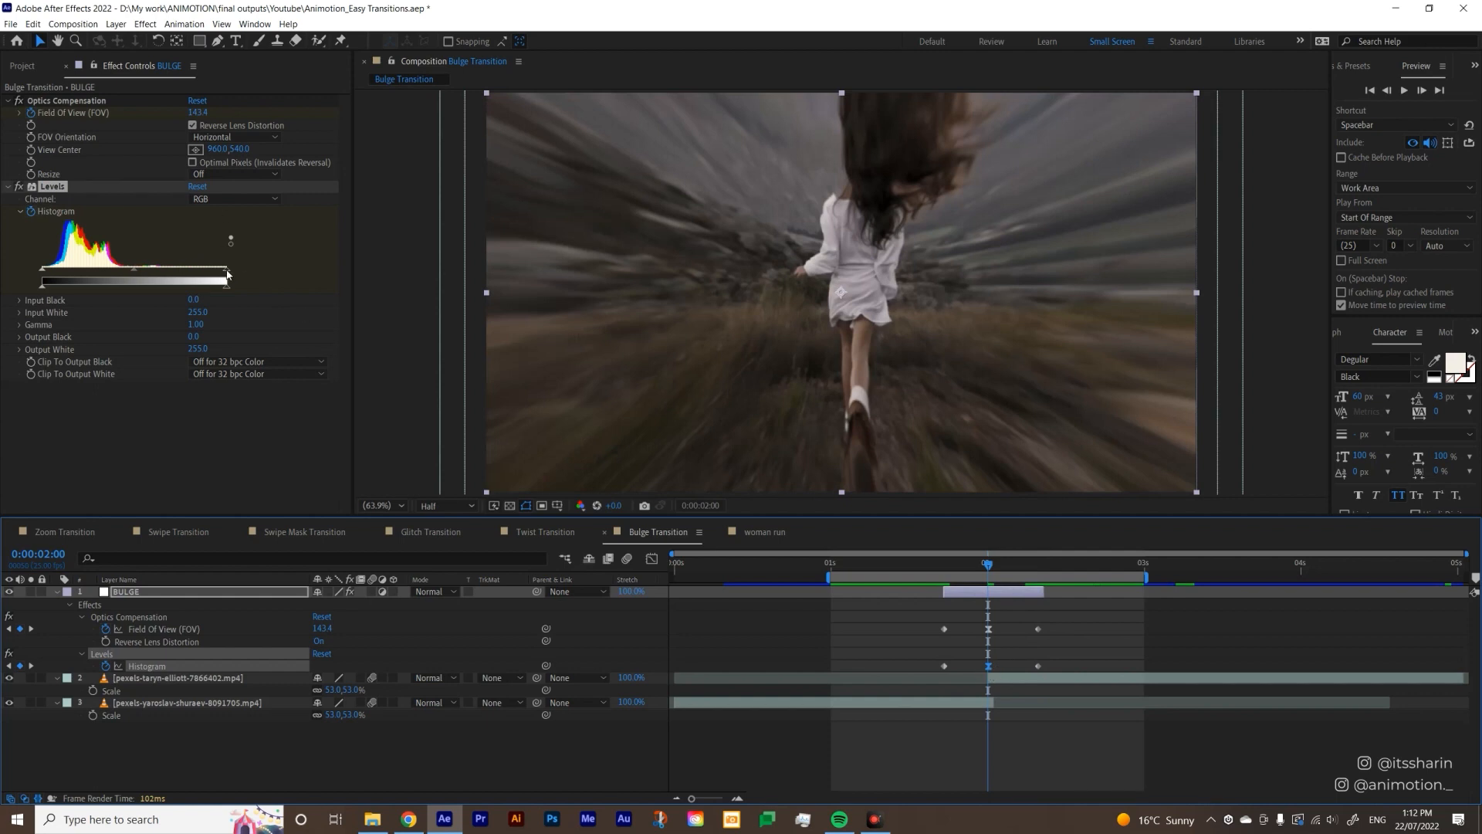
{"action": "left_click_drag", "start_coordinate": [226, 271], "coordinate": [134, 273]}
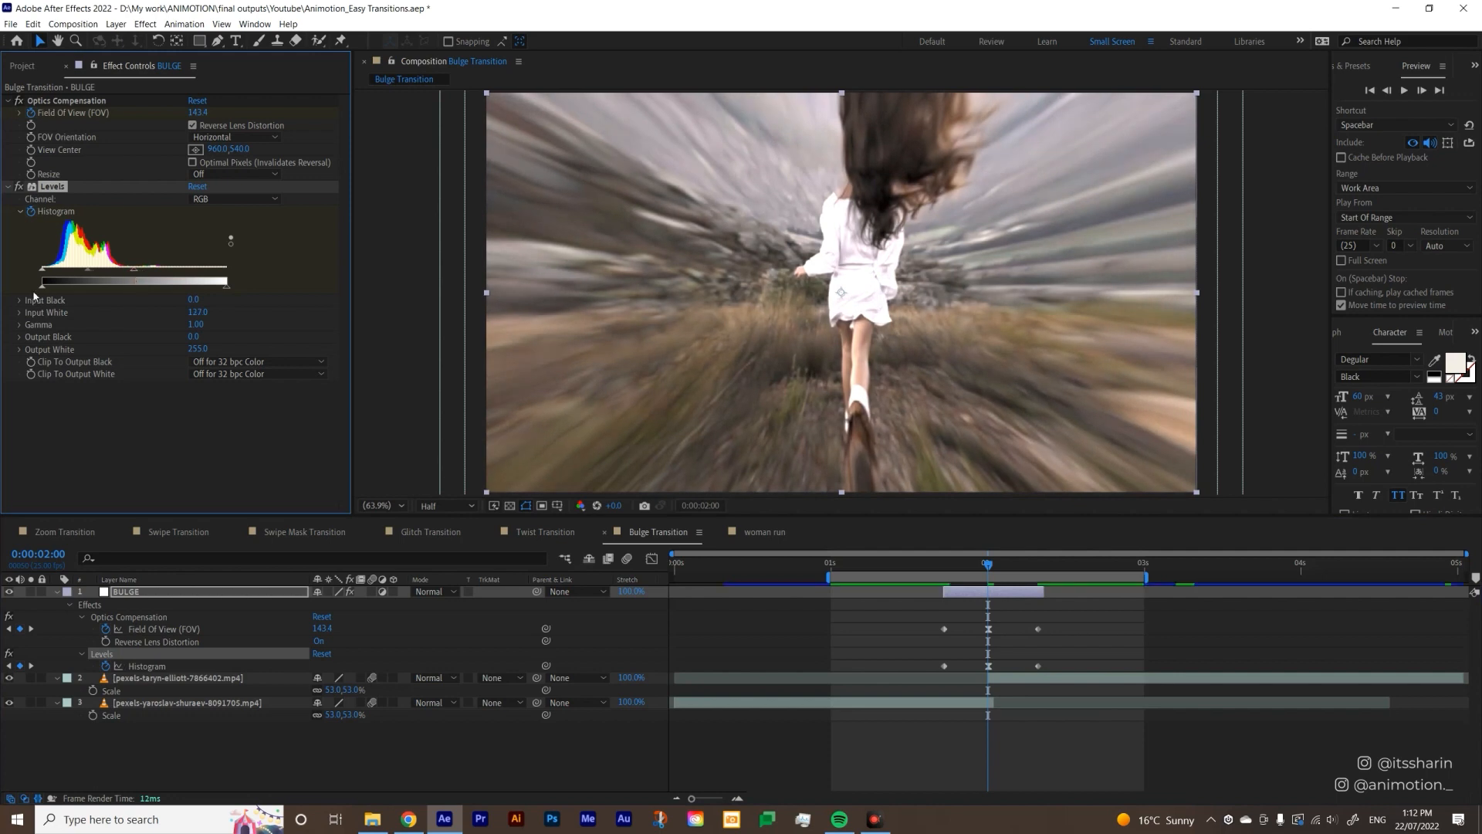
{"action": "left_click_drag", "start_coordinate": [44, 291], "coordinate": [106, 280]}
{"action": "left_click", "coordinate": [1102, 734]}
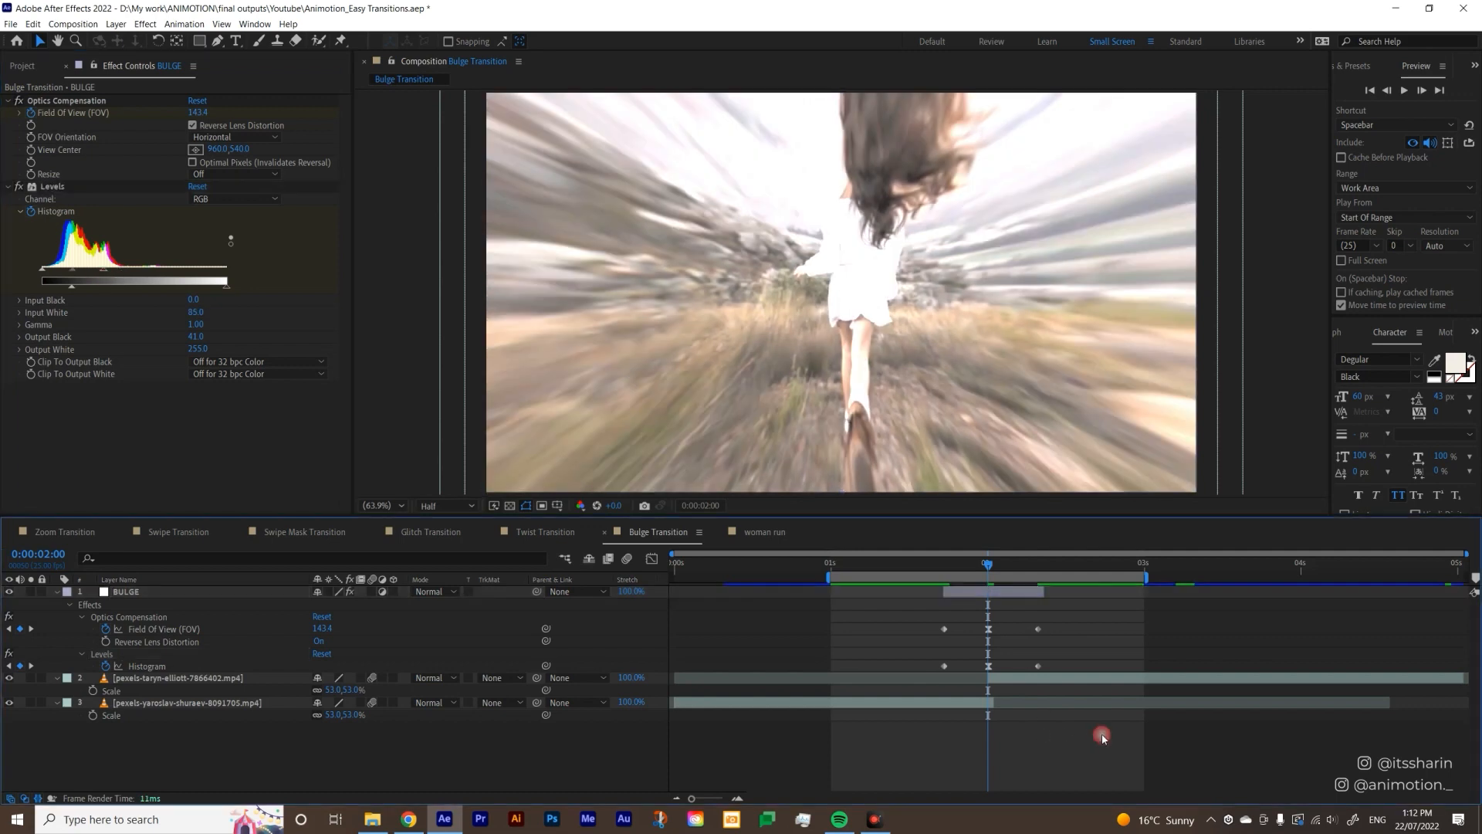
{"action": "key", "text": "space"}
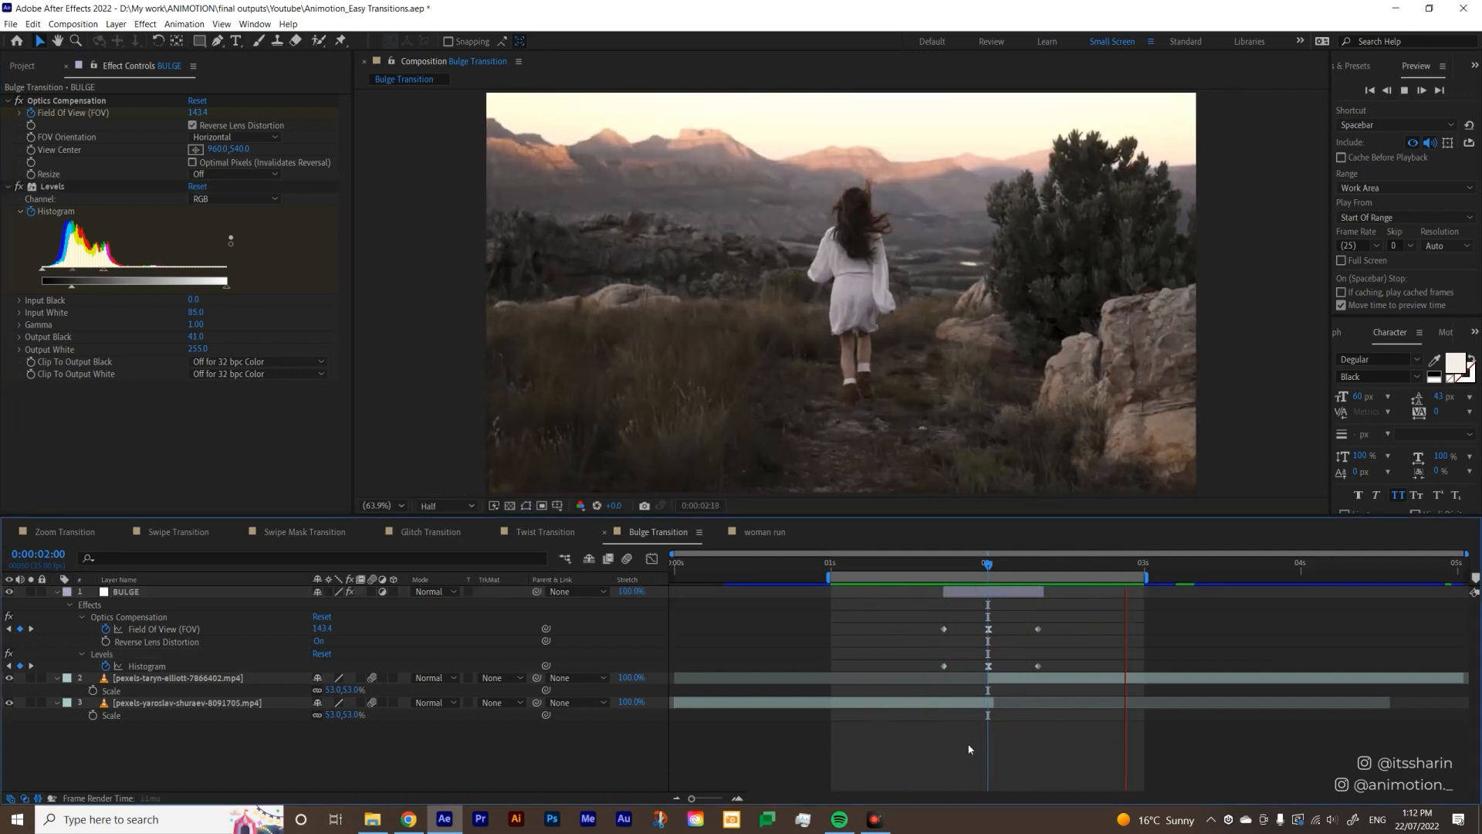